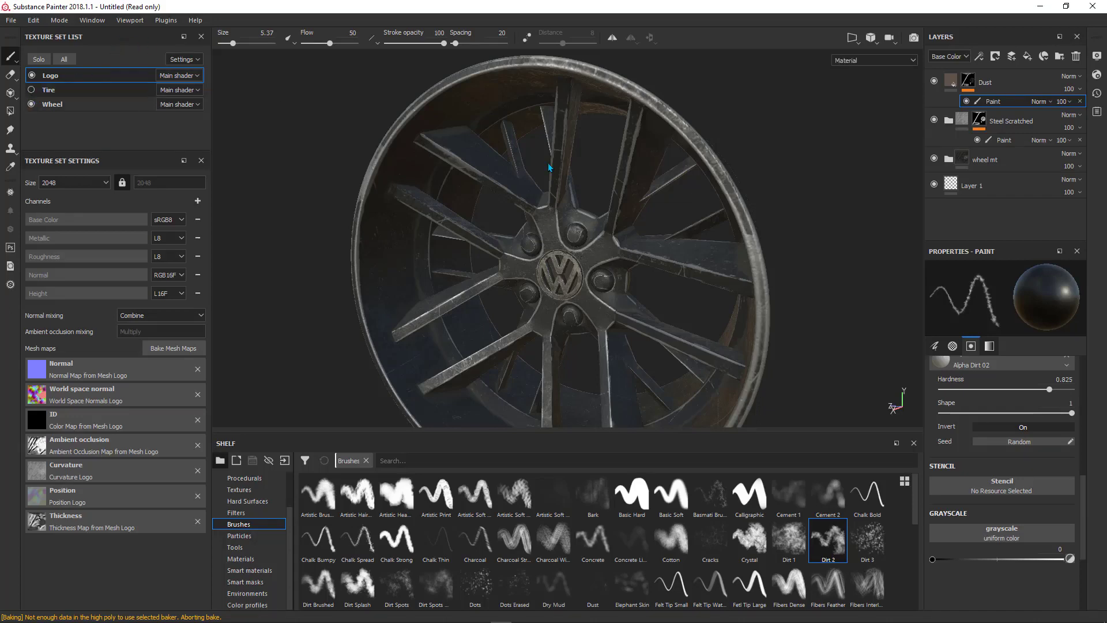
# Show the Tire texture set, hide the Wheel and Logo sets, and make Tire the active texture set
pyautogui.click(31, 89)
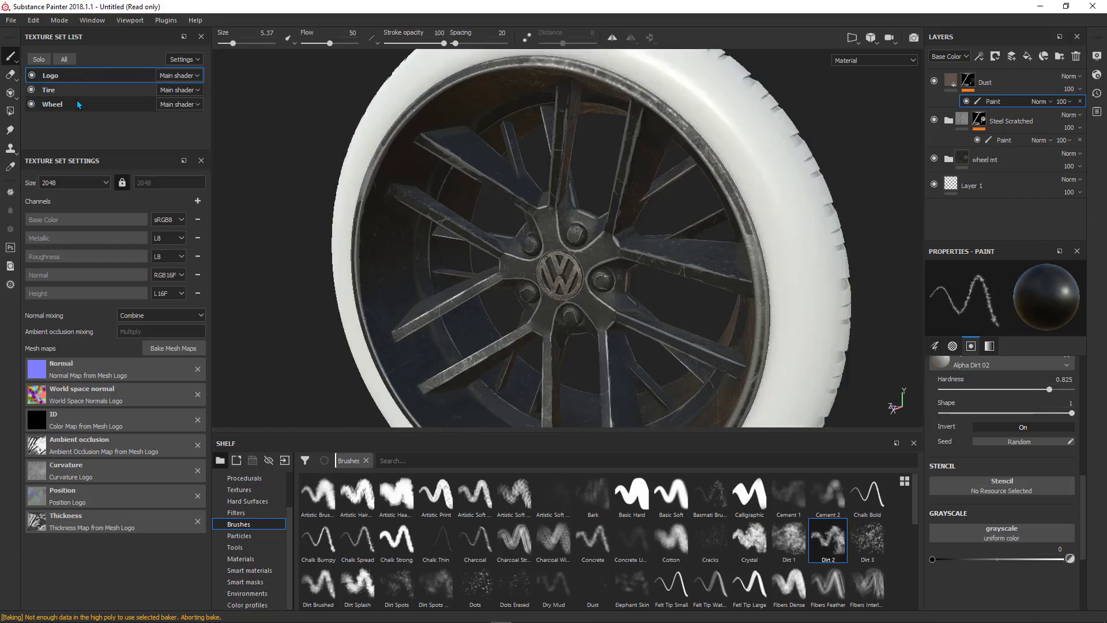
pyautogui.click(31, 105)
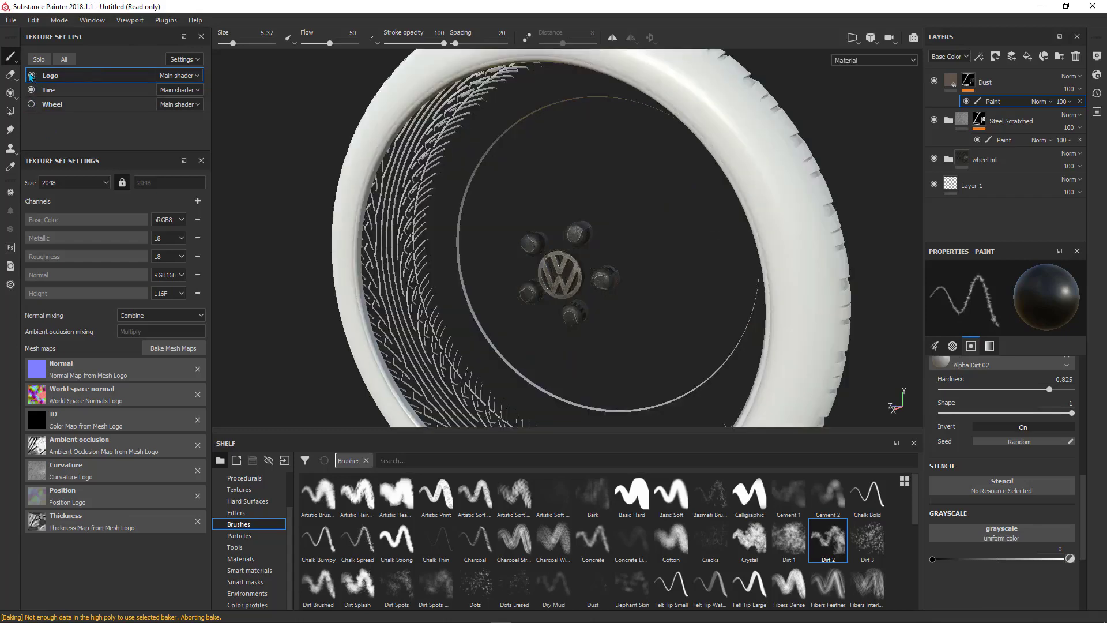
pyautogui.click(31, 75)
pyautogui.click(91, 90)
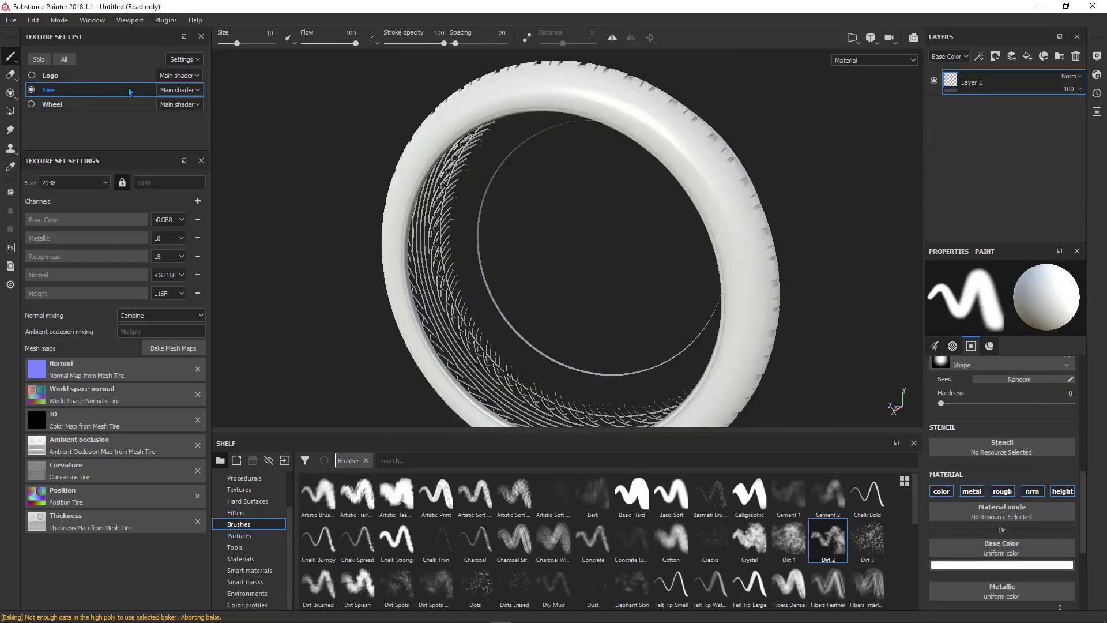
pyautogui.keyDown('alt'); pyautogui.moveTo(398, 145); pyautogui.dragTo(581, 217); pyautogui.keyUp('alt')
pyautogui.keyDown('alt'); pyautogui.moveTo(505, 163); pyautogui.dragTo(524, 177); pyautogui.keyUp('alt')
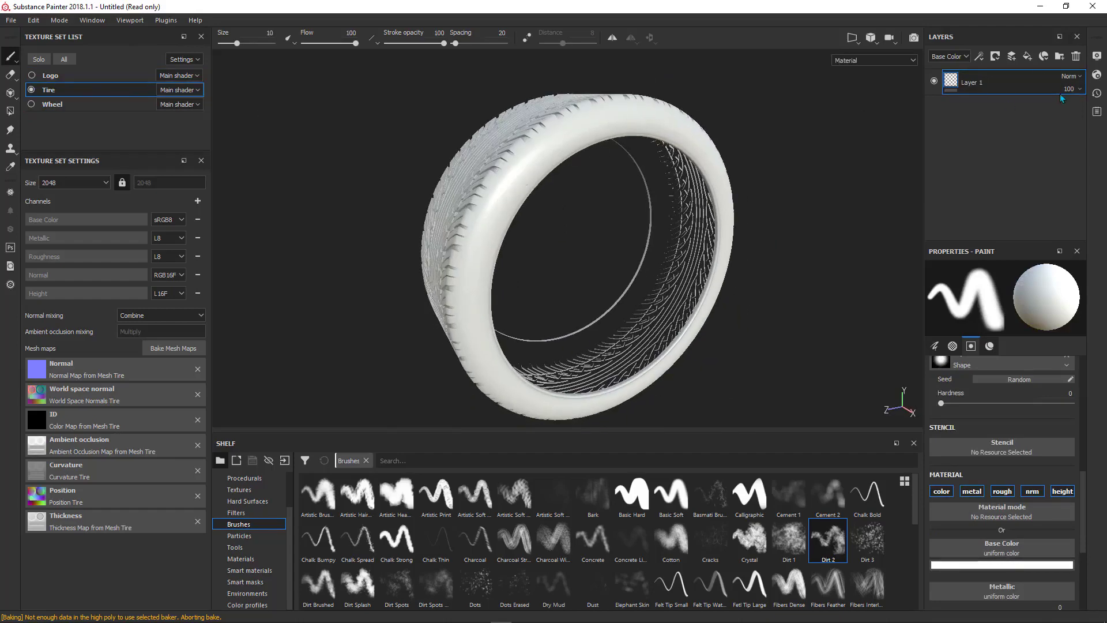
# Add a fill layer to the tire and set its base color to near-black with RGB values of 0.020
pyautogui.click(1028, 57)
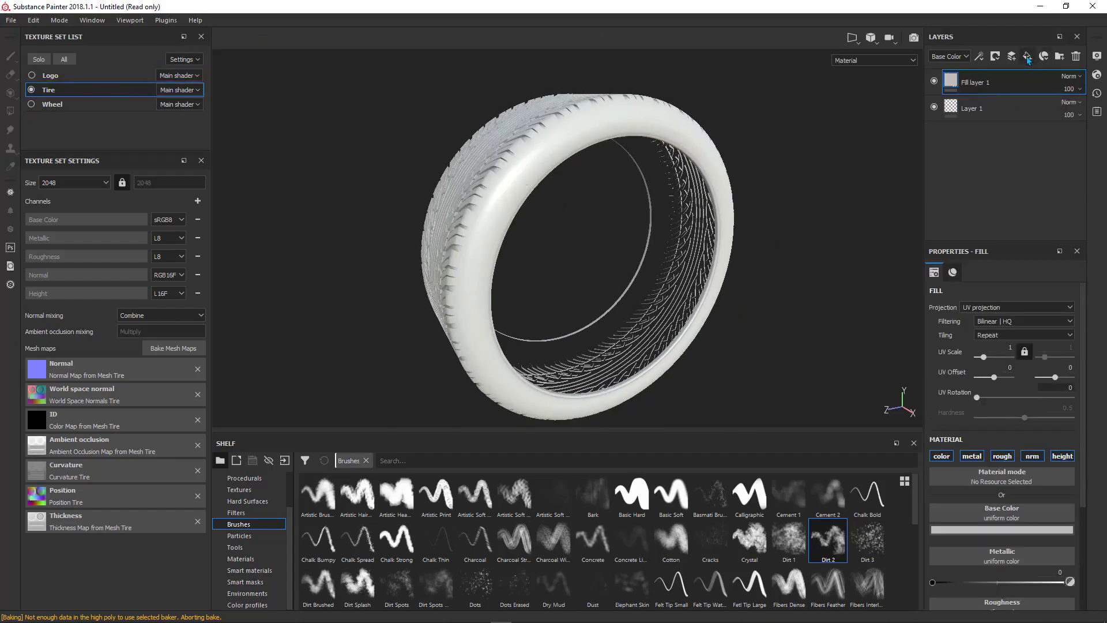
pyautogui.click(980, 529)
pyautogui.click(953, 461)
pyautogui.moveTo(947, 470); pyautogui.dragTo(943, 490)
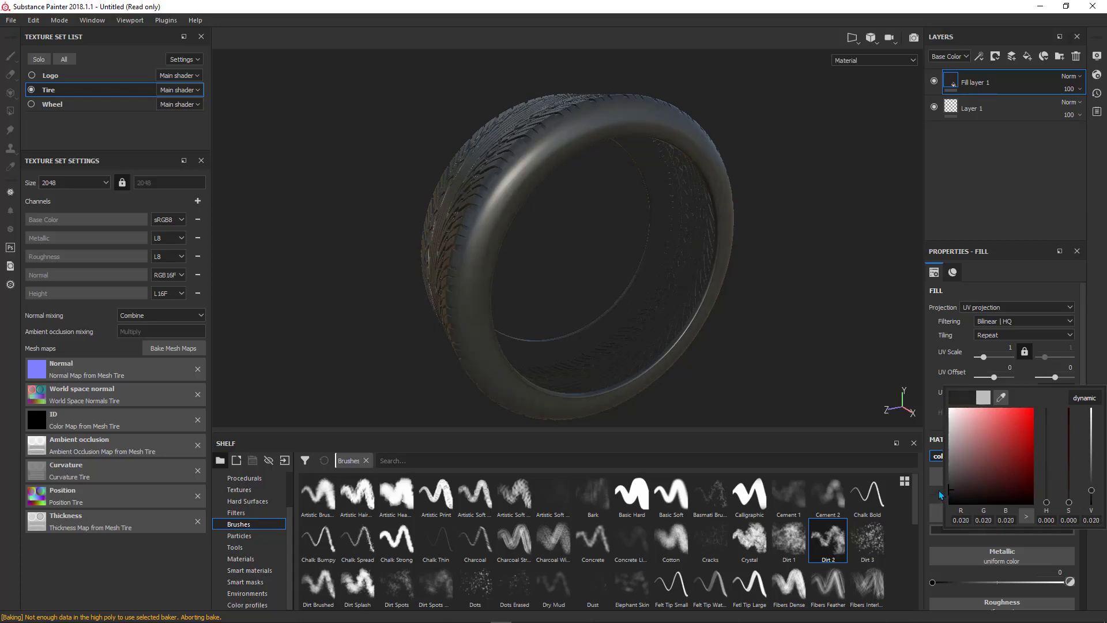
pyautogui.keyDown('alt'); pyautogui.moveTo(496, 271); pyautogui.dragTo(548, 314); pyautogui.keyUp('alt')
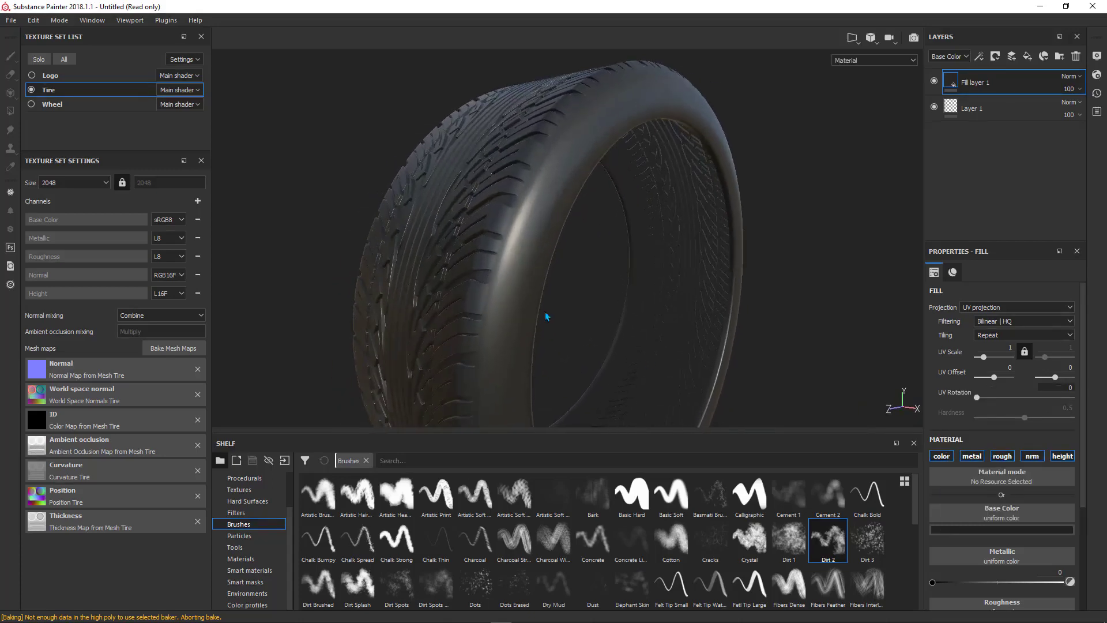
# Set the fill layer's uniform roughness to 0.5195 and examine the tire's shine from several sides
pyautogui.scroll(-1, 997, 571)
pyautogui.scroll(-1, 997, 571)
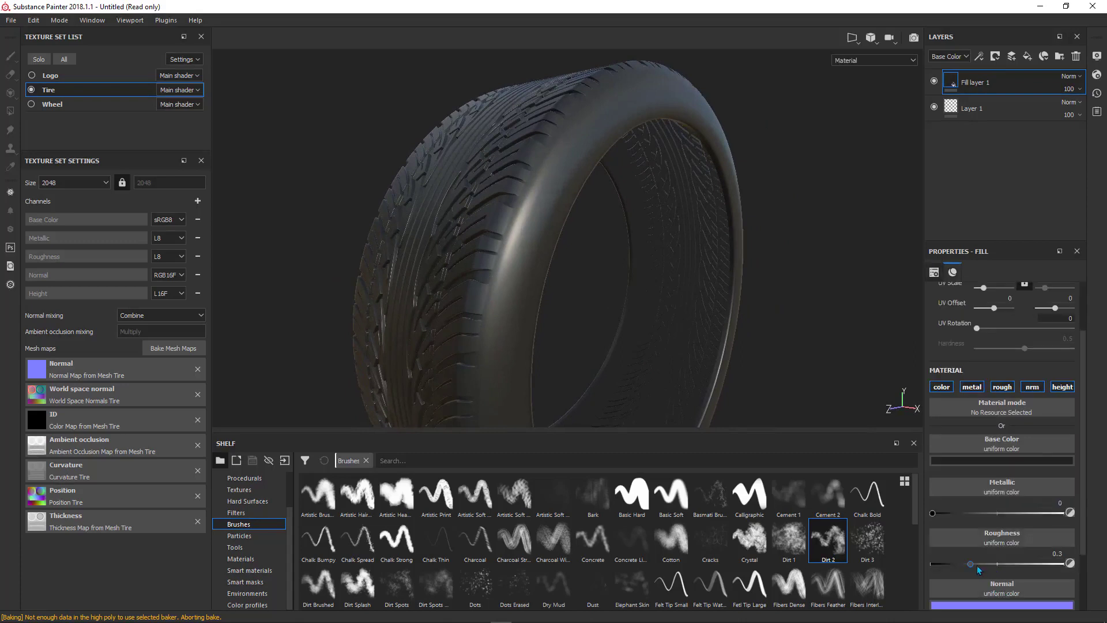
pyautogui.moveTo(970, 565); pyautogui.dragTo(1000, 568)
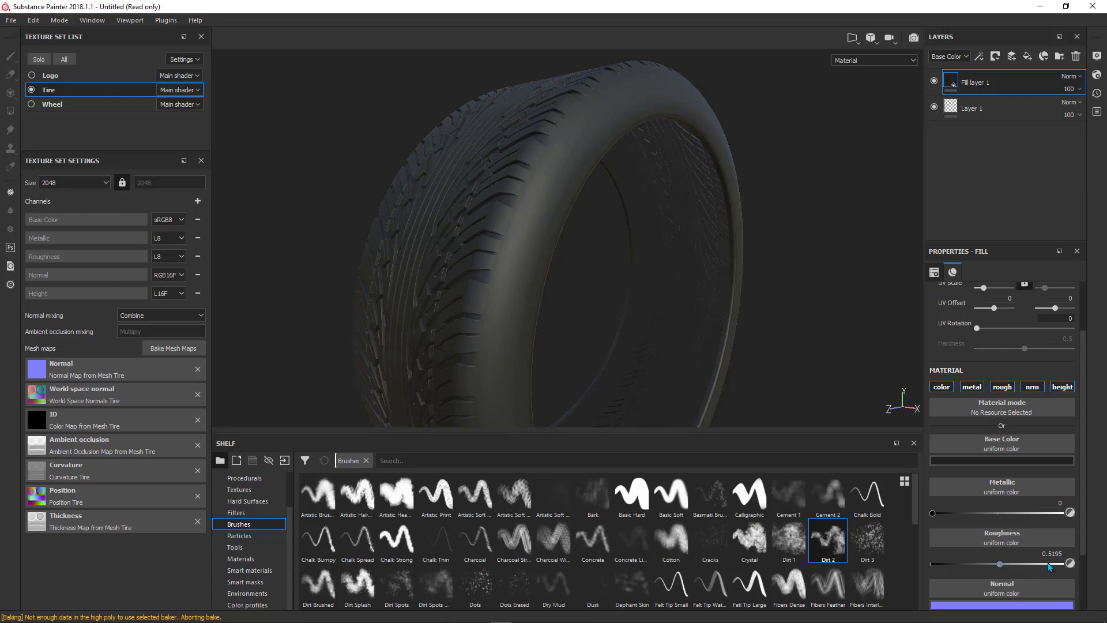
pyautogui.keyDown('alt'); pyautogui.moveTo(619, 240); pyautogui.dragTo(266, 273); pyautogui.keyUp('alt')
pyautogui.keyDown('alt'); pyautogui.moveTo(658, 178); pyautogui.dragTo(747, 217); pyautogui.keyUp('alt')
pyautogui.keyDown('alt'); pyautogui.moveTo(698, 270); pyautogui.dragTo(674, 404, button='right'); pyautogui.keyUp('alt')
pyautogui.moveTo(674, 250)
pyautogui.keyDown('shift'); pyautogui.mouseDown(button='right')
pyautogui.moveTo(617, 249)
pyautogui.moveTo(630, 255)
pyautogui.mouseUp(button='right'); pyautogui.keyUp('shift')
pyautogui.moveTo(610, 201)
pyautogui.keyDown('alt'); pyautogui.mouseDown()
pyautogui.moveTo(645, 295)
pyautogui.moveTo(620, 133)
pyautogui.moveTo(486, 133)
pyautogui.moveTo(685, 150)
pyautogui.mouseUp(); pyautogui.keyUp('alt')
pyautogui.keyDown('alt'); pyautogui.moveTo(647, 219); pyautogui.dragTo(647, 221, button='right'); pyautogui.keyUp('alt')
pyautogui.moveTo(647, 219)
pyautogui.keyDown('alt'); pyautogui.mouseDown()
pyautogui.moveTo(618, 366)
pyautogui.moveTo(600, 276)
pyautogui.moveTo(571, 248)
pyautogui.mouseUp(); pyautogui.keyUp('alt')
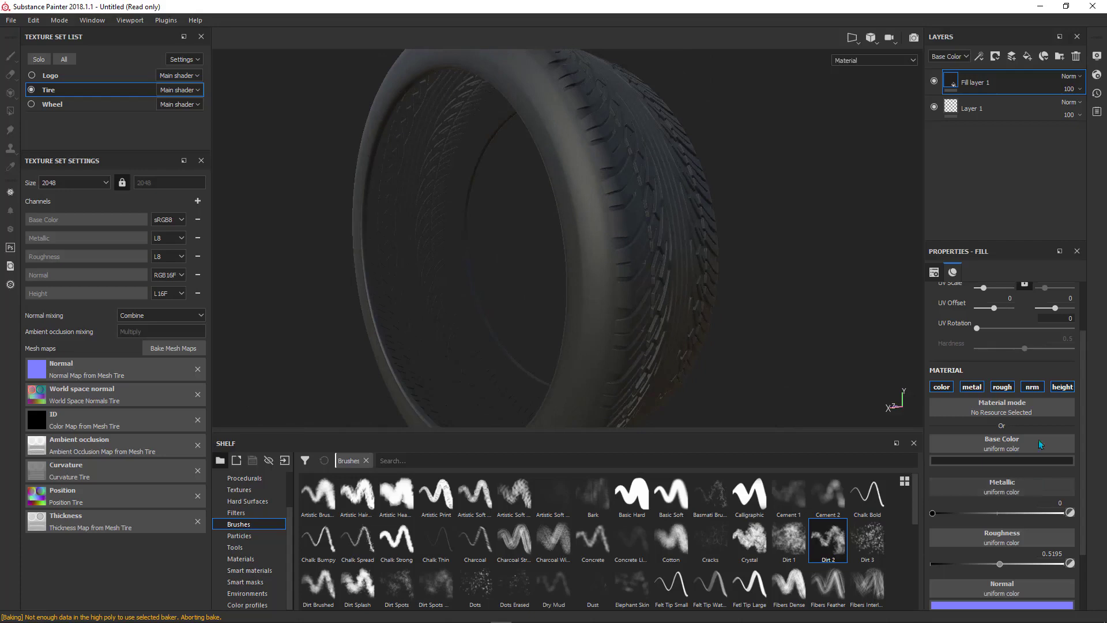
# Disable the height and normal channels of the dark fill layer
pyautogui.click(1060, 386)
pyautogui.click(1032, 386)
pyautogui.keyDown('alt'); pyautogui.moveTo(680, 270); pyautogui.dragTo(634, 282); pyautogui.keyUp('alt')
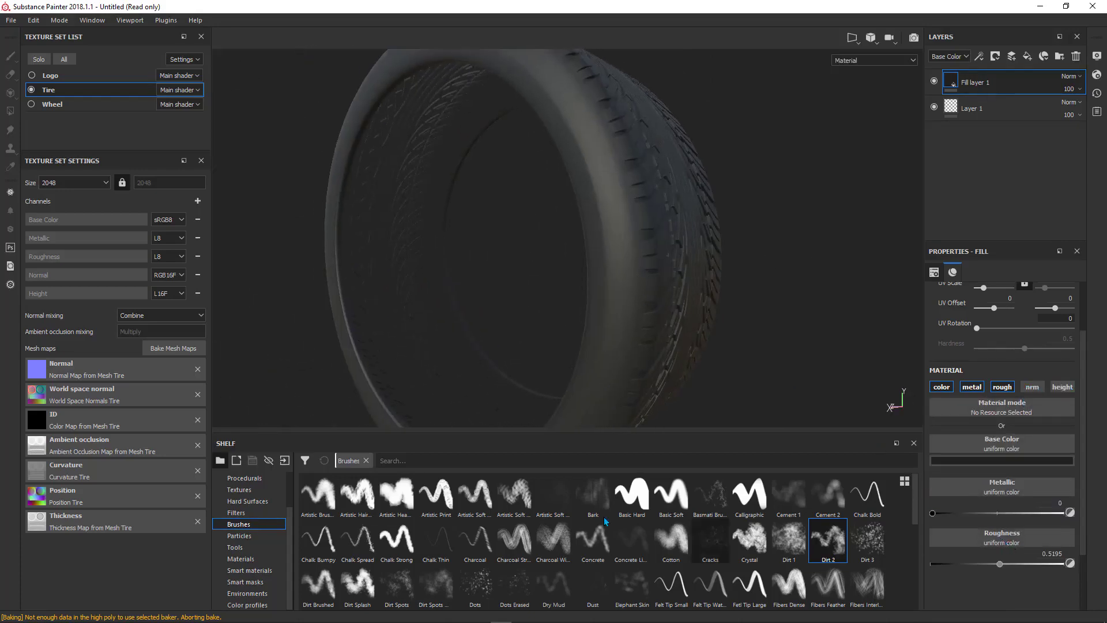
# Search the grunge textures for "dirt" and assign Grunge Rough Dirty to the fill layer's roughness channel
pyautogui.scroll(2, 255, 516)
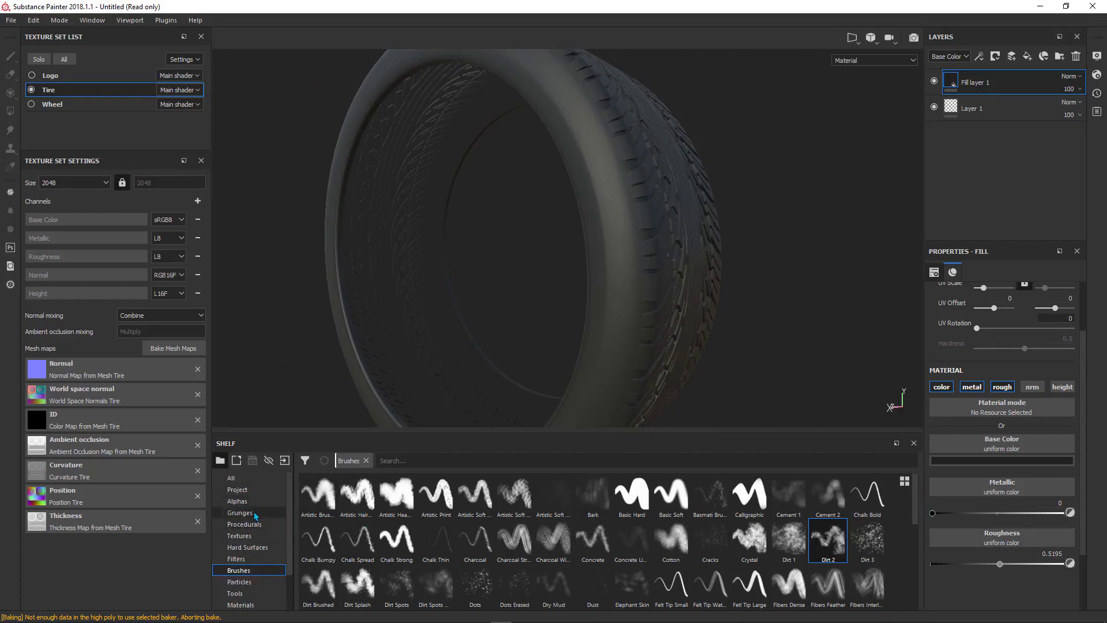
pyautogui.click(256, 513)
pyautogui.scroll(-1, 430, 548)
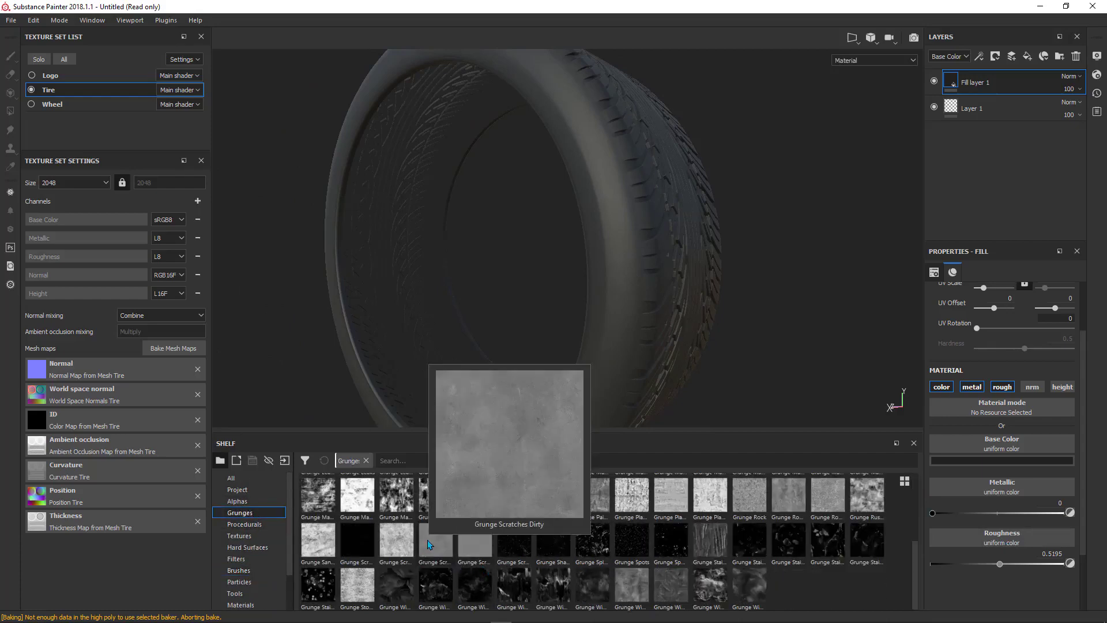
pyautogui.scroll(3, 346, 536)
pyautogui.click(425, 460)
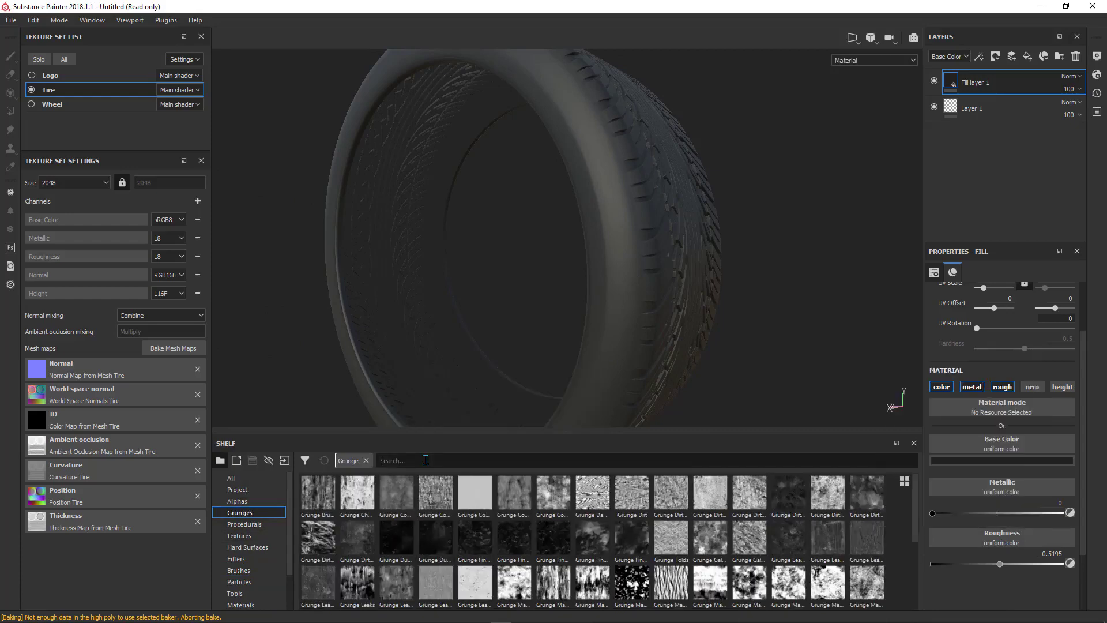
pyautogui.write('dirt')
pyautogui.moveTo(792, 494)
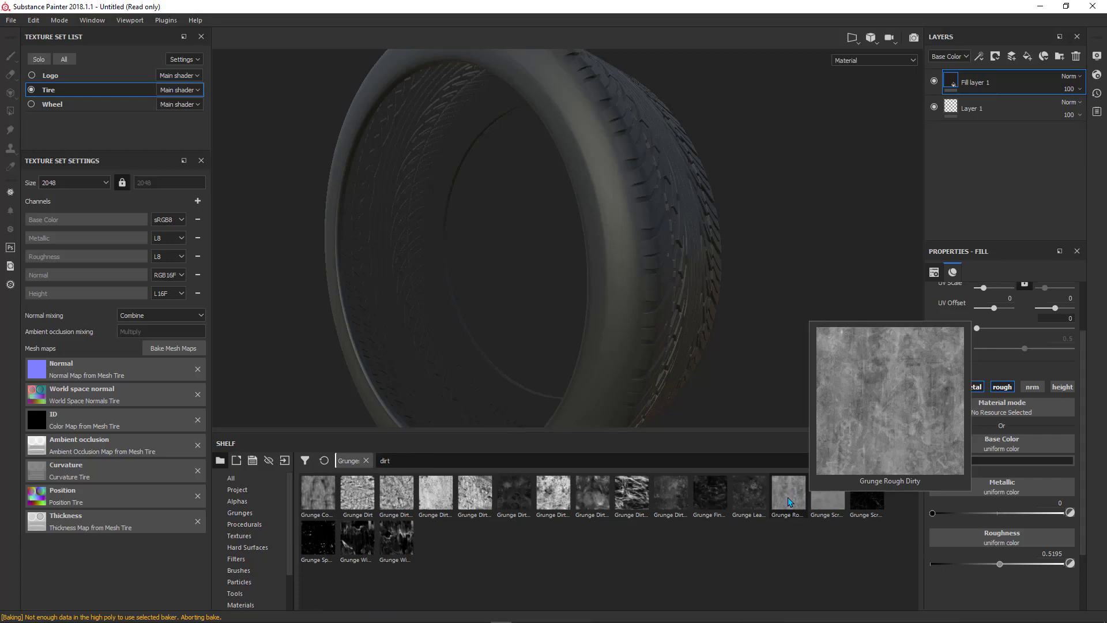
pyautogui.moveTo(787, 497); pyautogui.dragTo(991, 540)
pyautogui.keyDown('alt'); pyautogui.moveTo(631, 258); pyautogui.dragTo(638, 299); pyautogui.keyUp('alt')
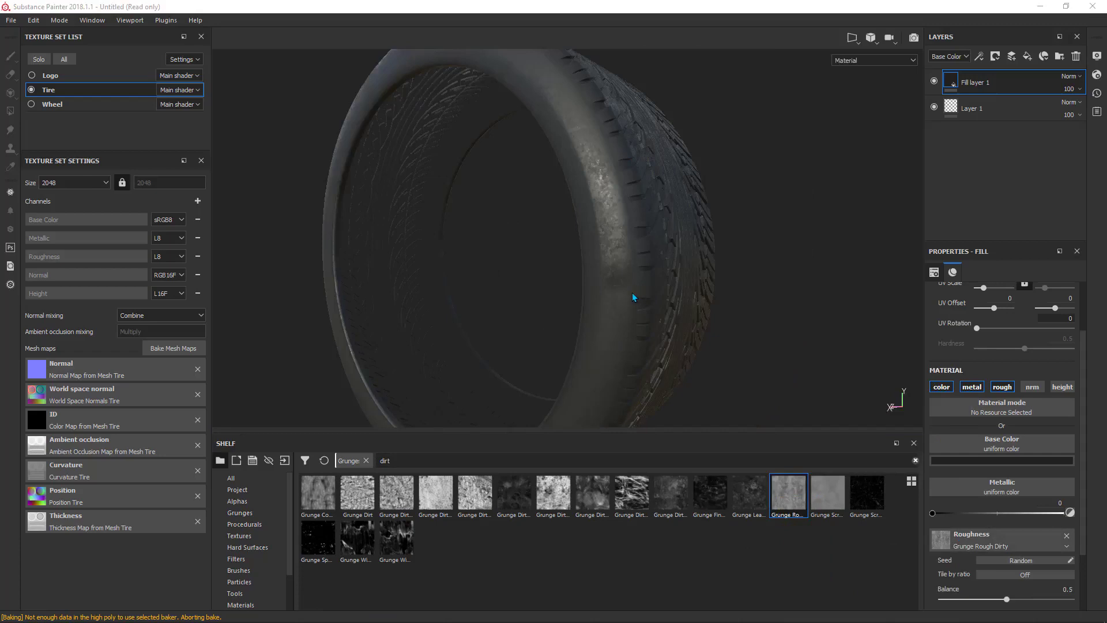
pyautogui.moveTo(588, 241)
pyautogui.keyDown('alt'); pyautogui.mouseDown()
pyautogui.moveTo(691, 215)
pyautogui.moveTo(563, 240)
pyautogui.moveTo(583, 191)
pyautogui.moveTo(631, 325)
pyautogui.moveTo(634, 252)
pyautogui.moveTo(657, 286)
pyautogui.moveTo(605, 289)
pyautogui.moveTo(603, 264)
pyautogui.mouseUp(); pyautogui.keyUp('alt')
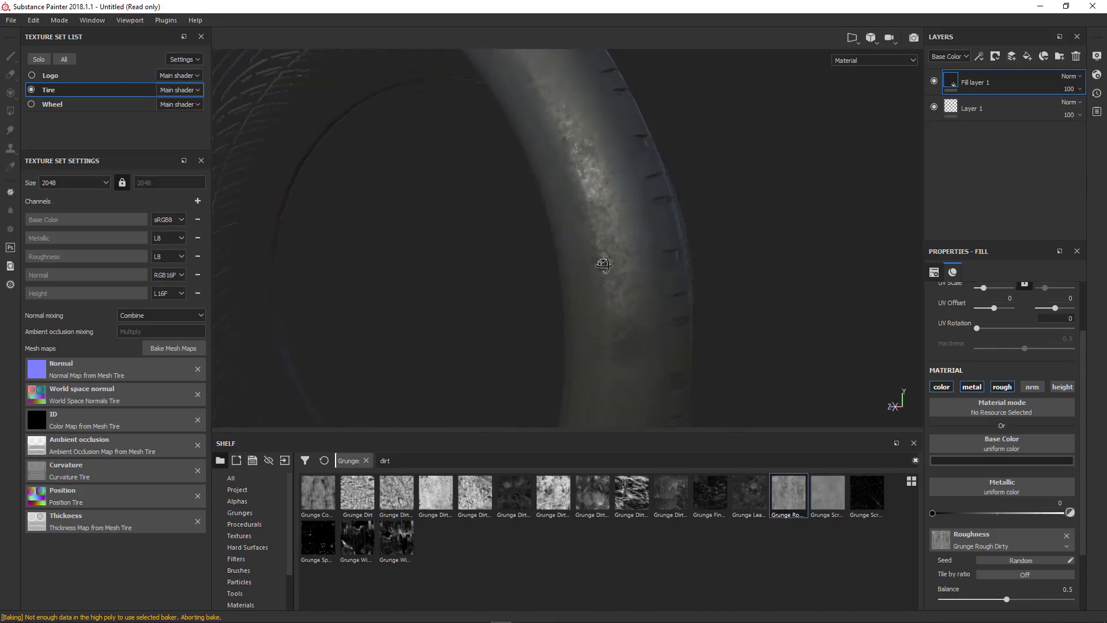
pyautogui.keyDown('alt'); pyautogui.moveTo(818, 180); pyautogui.dragTo(562, 237); pyautogui.keyUp('alt')
# Set the balance of the Grunge Rough Dirty roughness map to 0.49, checking the highlights on the sidewall
pyautogui.scroll(-3, 957, 541)
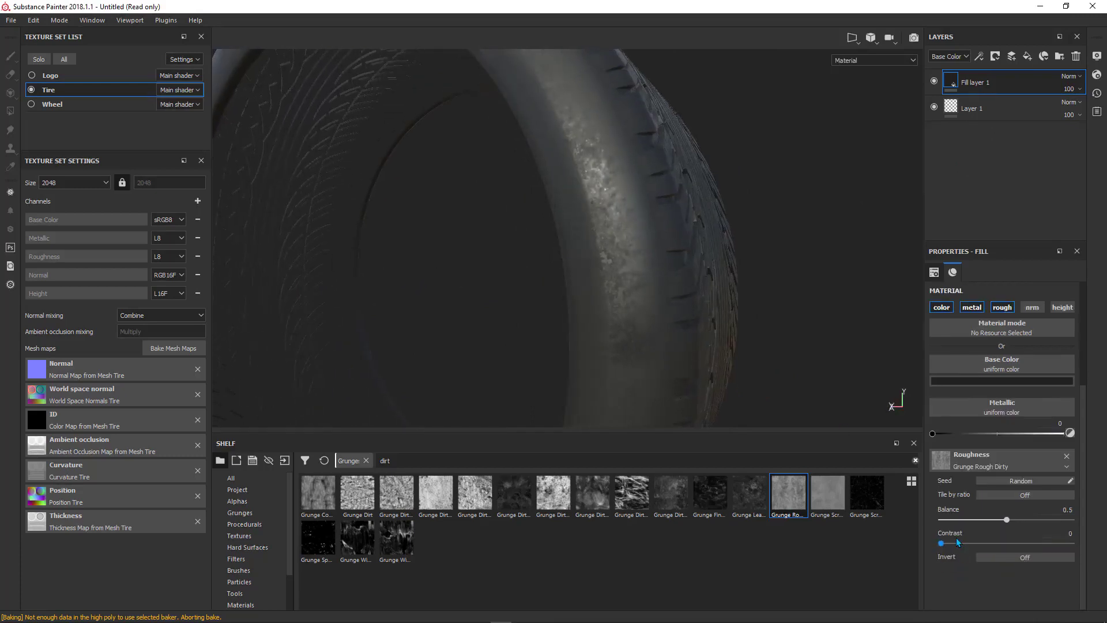
pyautogui.moveTo(1008, 521)
pyautogui.mouseDown()
pyautogui.moveTo(1025, 517)
pyautogui.moveTo(994, 517)
pyautogui.moveTo(1011, 517)
pyautogui.mouseUp()
pyautogui.keyDown('alt'); pyautogui.moveTo(636, 294); pyautogui.dragTo(670, 280, button='right'); pyautogui.keyUp('alt')
pyautogui.keyDown('alt'); pyautogui.moveTo(671, 281); pyautogui.dragTo(534, 275); pyautogui.keyUp('alt')
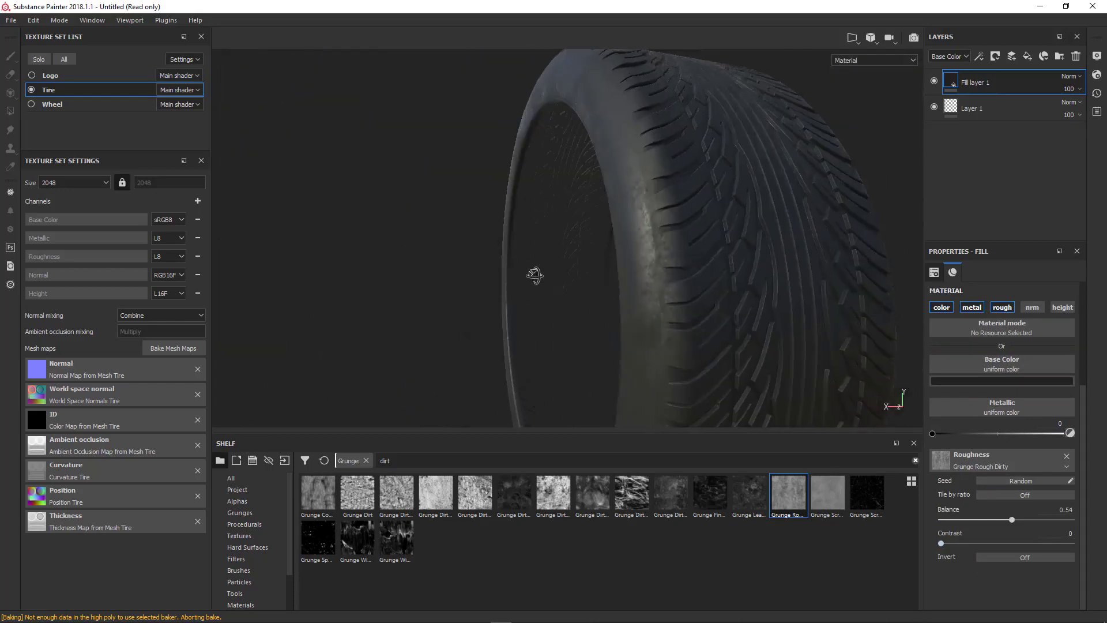
pyautogui.keyDown('alt'); pyautogui.moveTo(787, 274); pyautogui.dragTo(666, 277); pyautogui.keyUp('alt')
pyautogui.click(674, 274)
pyautogui.moveTo(709, 281)
pyautogui.keyDown('shift'); pyautogui.mouseDown(button='right')
pyautogui.moveTo(756, 288)
pyautogui.moveTo(721, 301)
pyautogui.mouseUp(button='right'); pyautogui.keyUp('shift')
pyautogui.moveTo(1011, 519); pyautogui.dragTo(1006, 527)
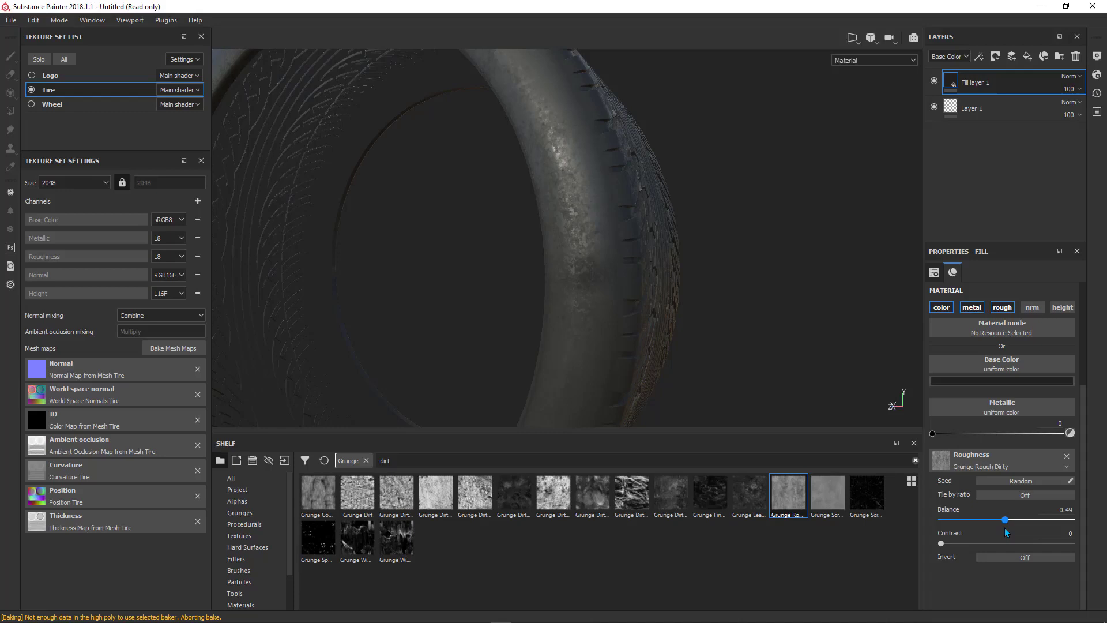
pyautogui.moveTo(939, 545)
pyautogui.mouseDown()
pyautogui.moveTo(987, 546)
pyautogui.moveTo(939, 548)
pyautogui.mouseUp()
pyautogui.keyDown('alt'); pyautogui.moveTo(683, 242); pyautogui.dragTo(563, 251); pyautogui.keyUp('alt')
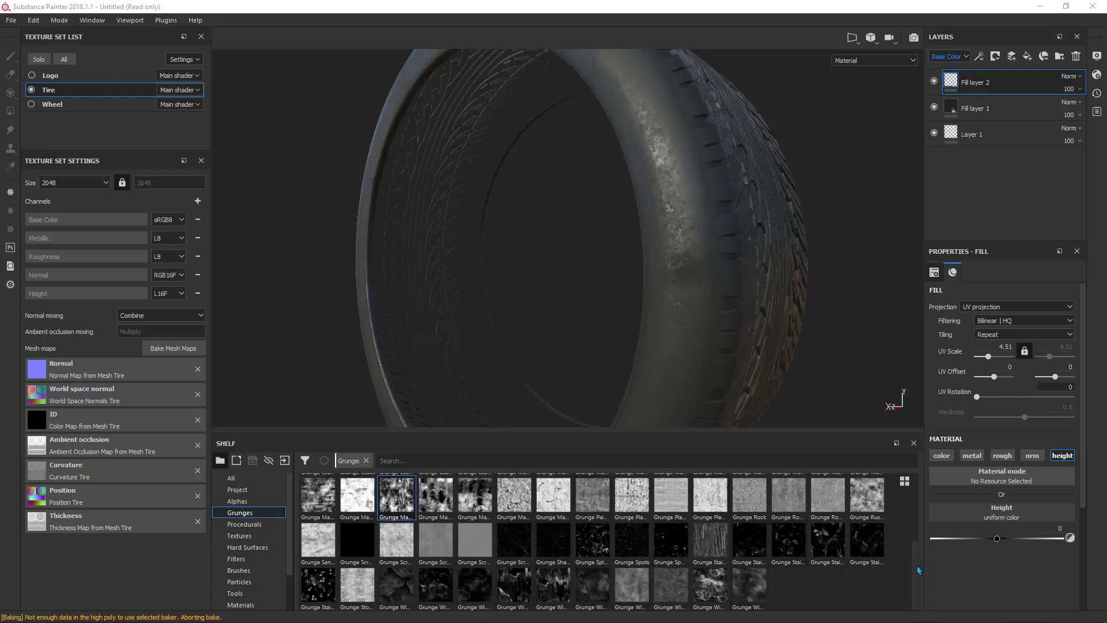
# Apply the Grunge Scratches Dirty texture as the material of the height-only Fill layer 2
pyautogui.click(441, 540)
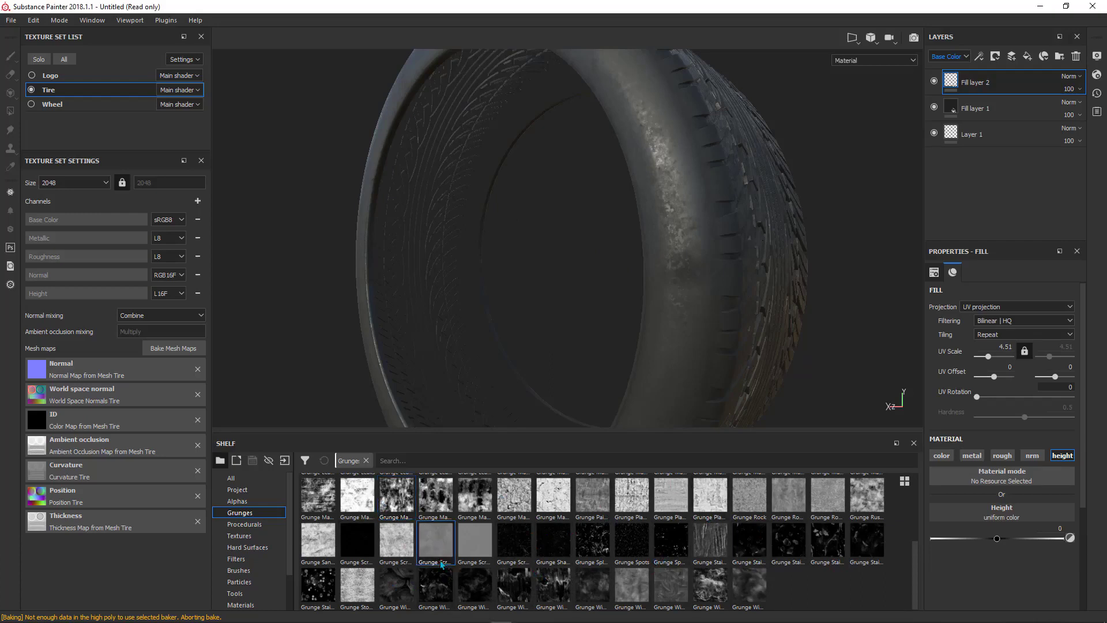
pyautogui.moveTo(433, 548)
pyautogui.moveTo(431, 538); pyautogui.dragTo(1016, 509)
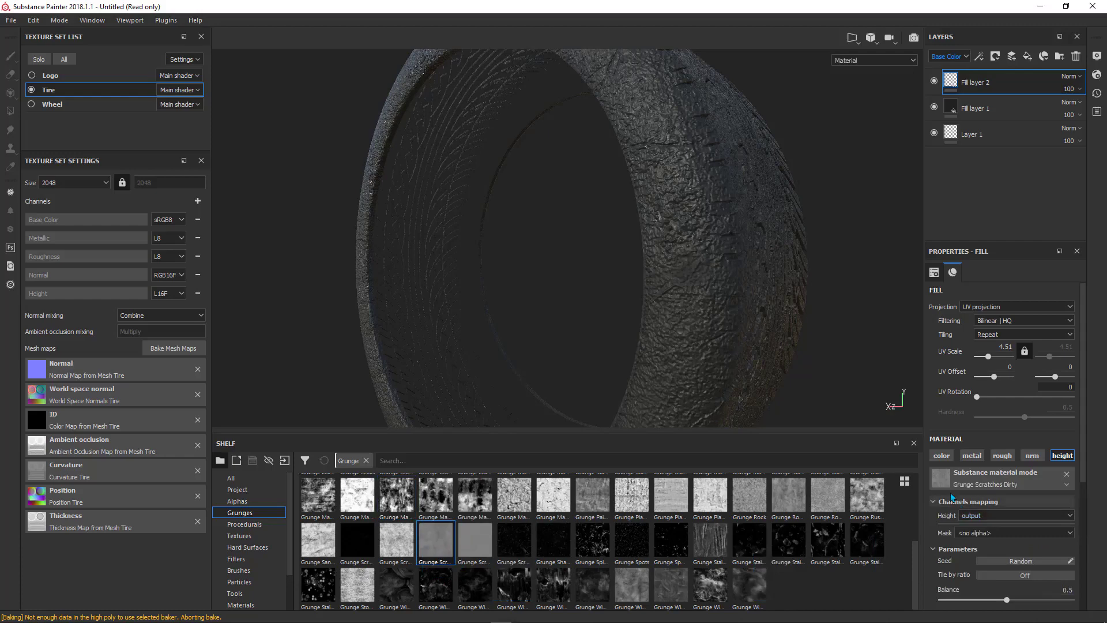
pyautogui.keyDown('alt'); pyautogui.moveTo(821, 275); pyautogui.dragTo(714, 282); pyautogui.keyUp('alt')
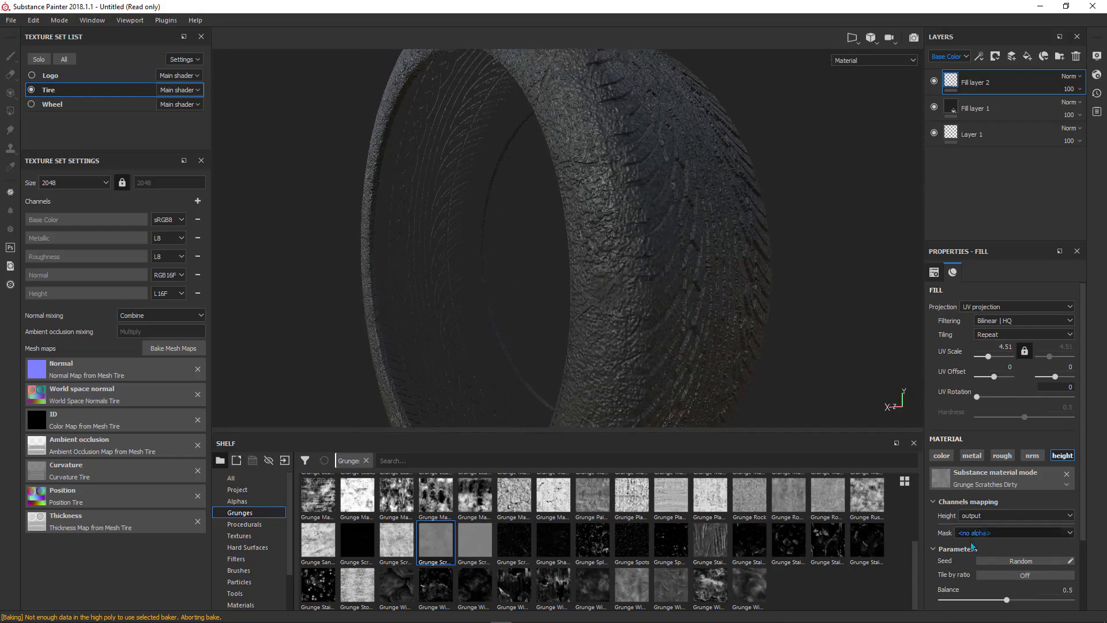
# Set the balance of the Grunge Scratches Dirty height texture to 0.8
pyautogui.scroll(-3, 945, 556)
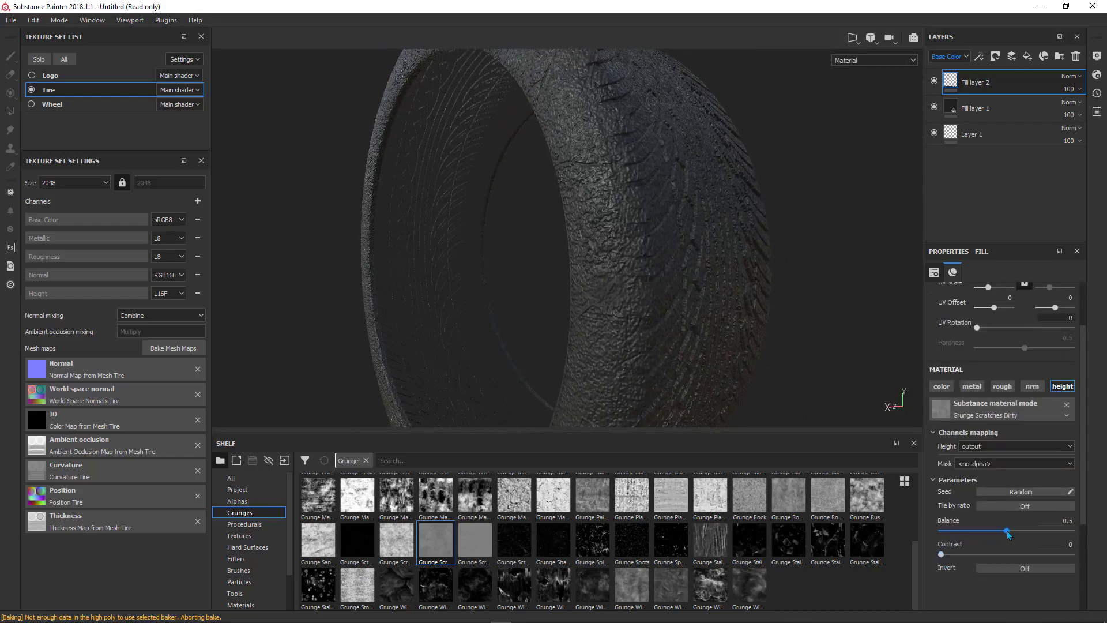
pyautogui.moveTo(1005, 532); pyautogui.dragTo(1041, 527)
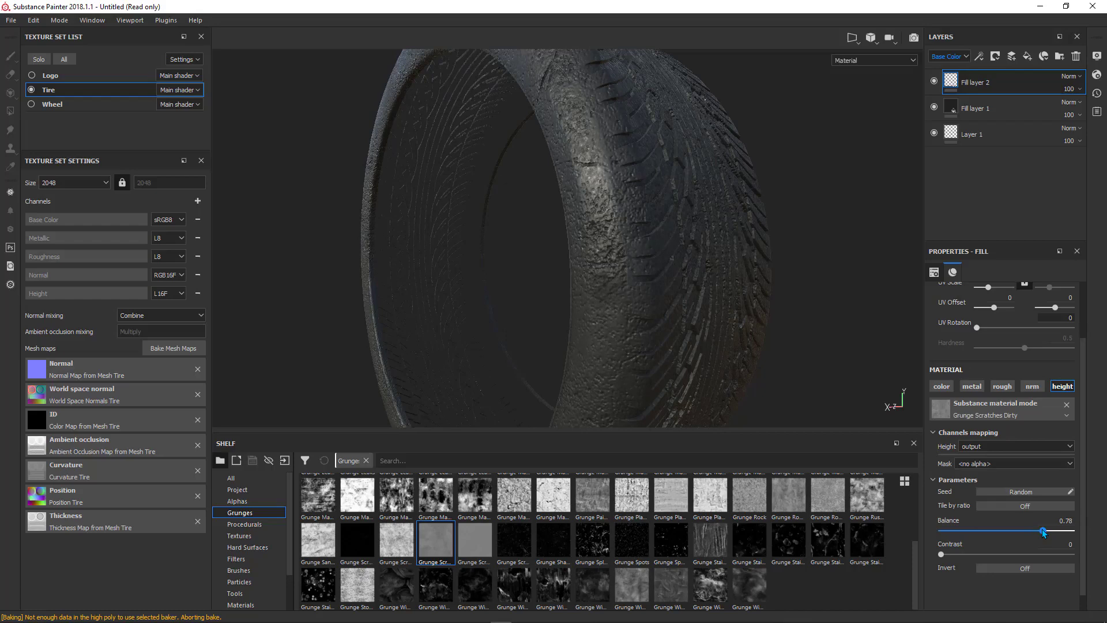
pyautogui.moveTo(1042, 529); pyautogui.dragTo(1044, 530)
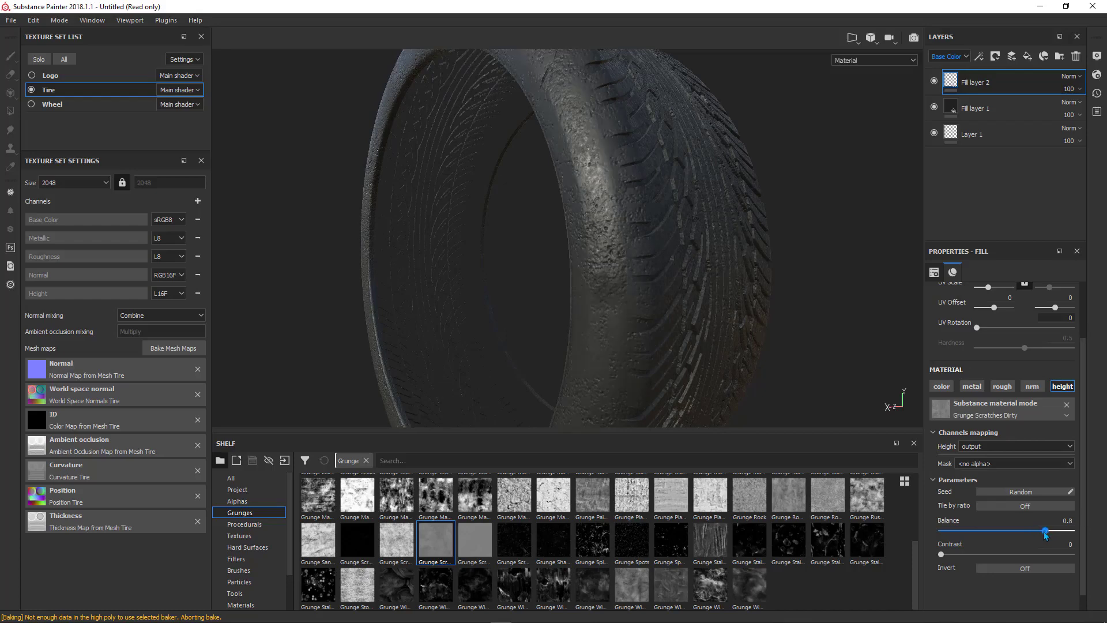
pyautogui.moveTo(1045, 531)
pyautogui.mouseDown()
pyautogui.moveTo(1021, 530)
pyautogui.moveTo(1045, 534)
pyautogui.mouseUp()
pyautogui.keyDown('alt'); pyautogui.moveTo(605, 243); pyautogui.dragTo(560, 243); pyautogui.keyUp('alt')
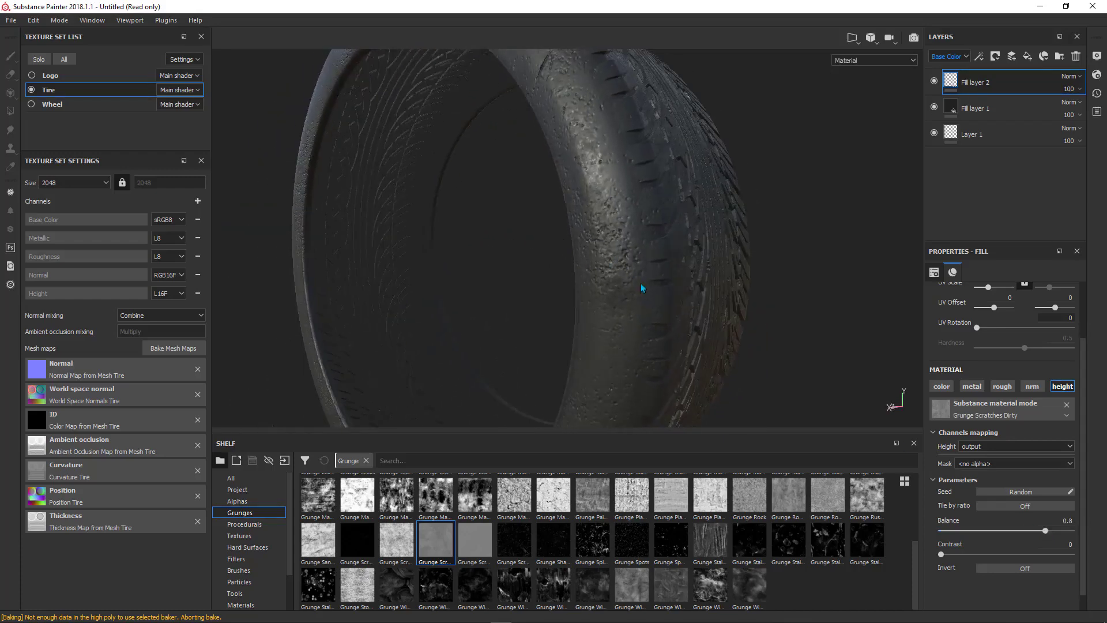
# Add a Levels effect to Fill layer 2 that affects the Height channel, with its midtone set to 0.367
pyautogui.rightClick(953, 82)
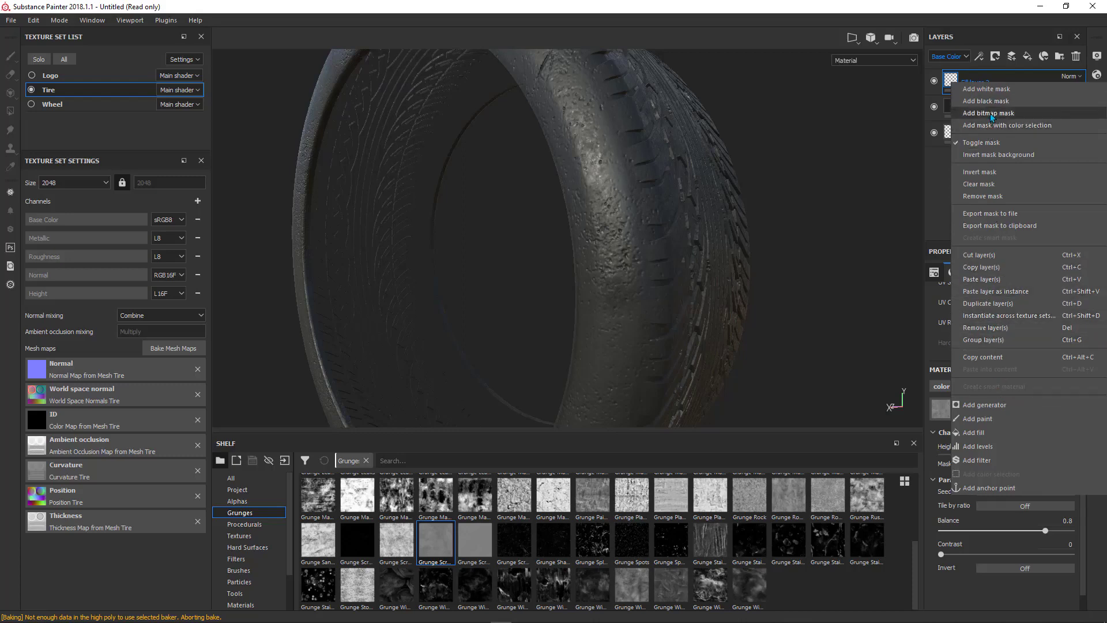
pyautogui.click(981, 447)
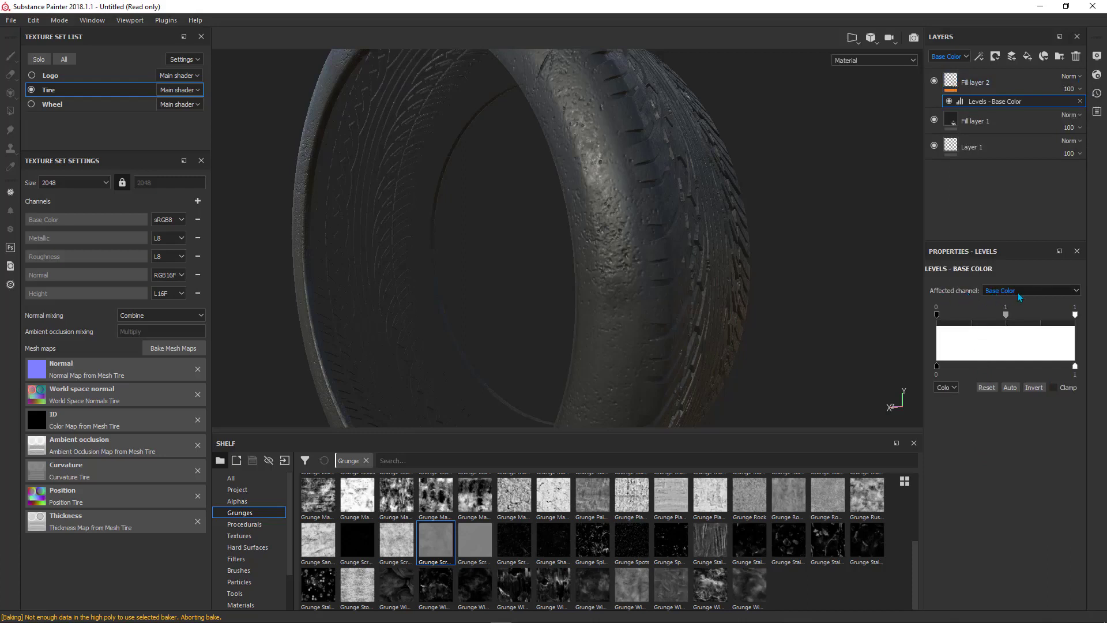
pyautogui.click(999, 293)
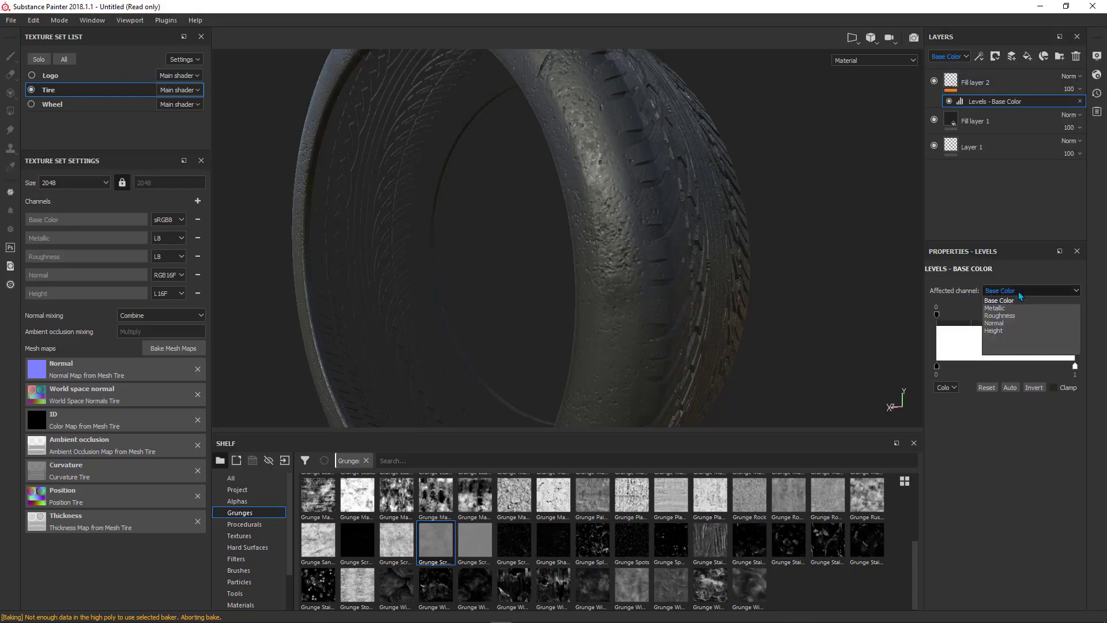
pyautogui.click(992, 331)
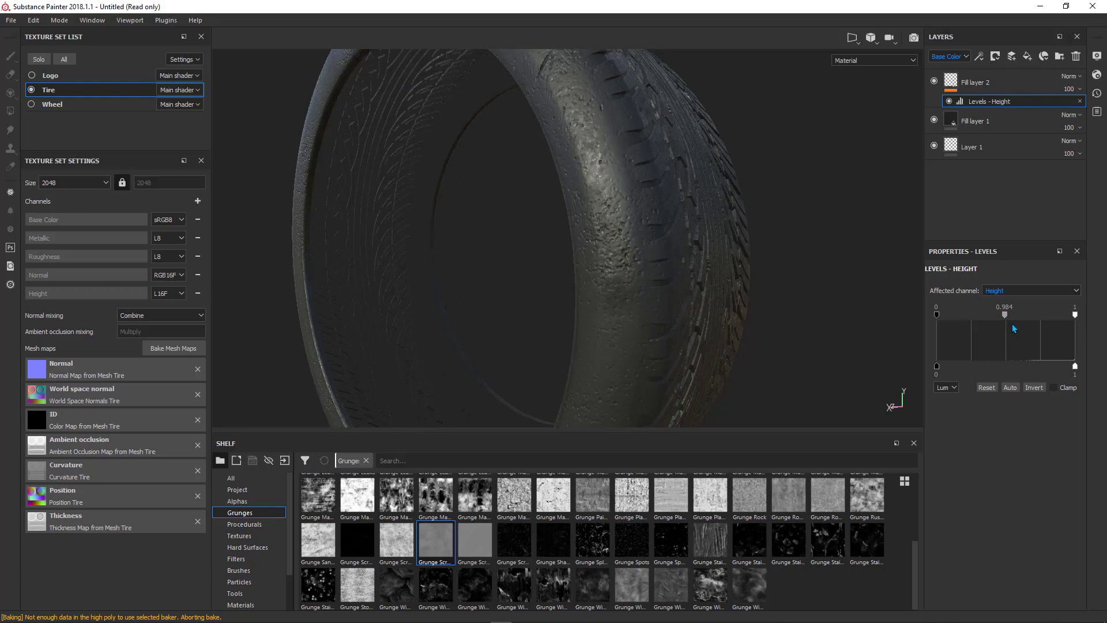
pyautogui.moveTo(985, 318); pyautogui.dragTo(957, 325)
pyautogui.keyDown('alt'); pyautogui.moveTo(719, 304); pyautogui.dragTo(643, 206); pyautogui.keyUp('alt')
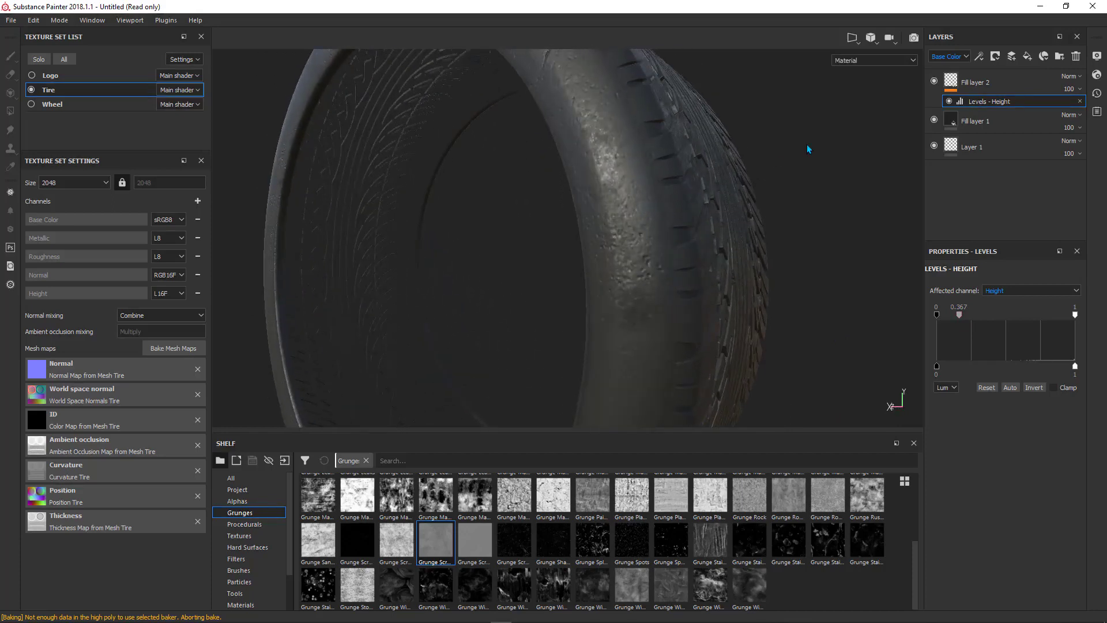
# Show the Height channel in the layer stack and set Fill layer 2's height opacity to 59
pyautogui.click(1006, 86)
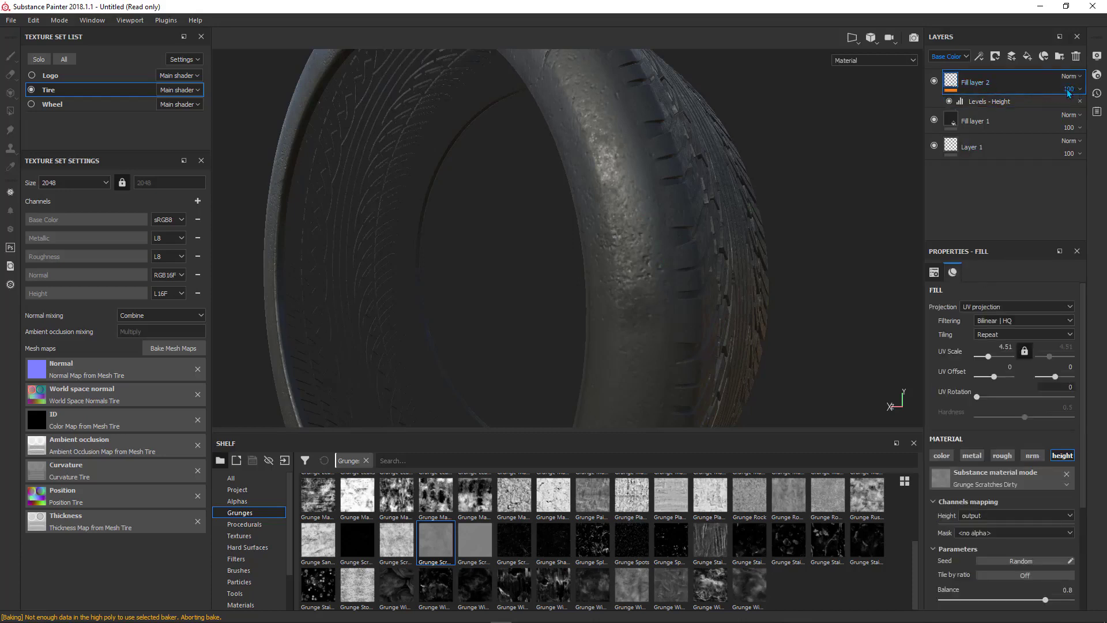
pyautogui.click(957, 60)
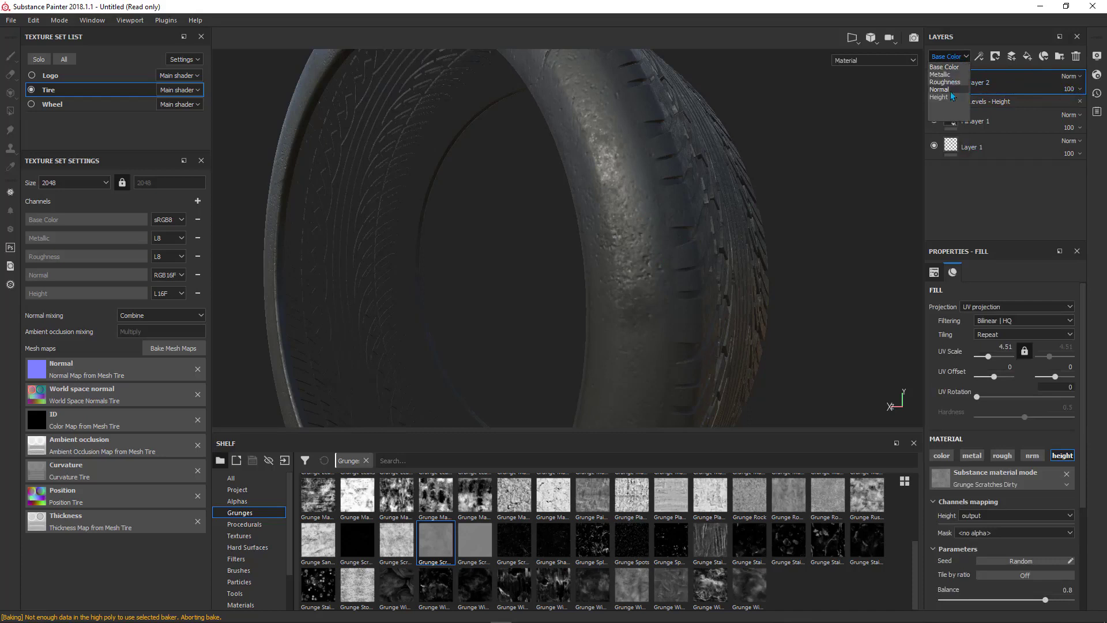
pyautogui.click(940, 97)
pyautogui.click(1068, 89)
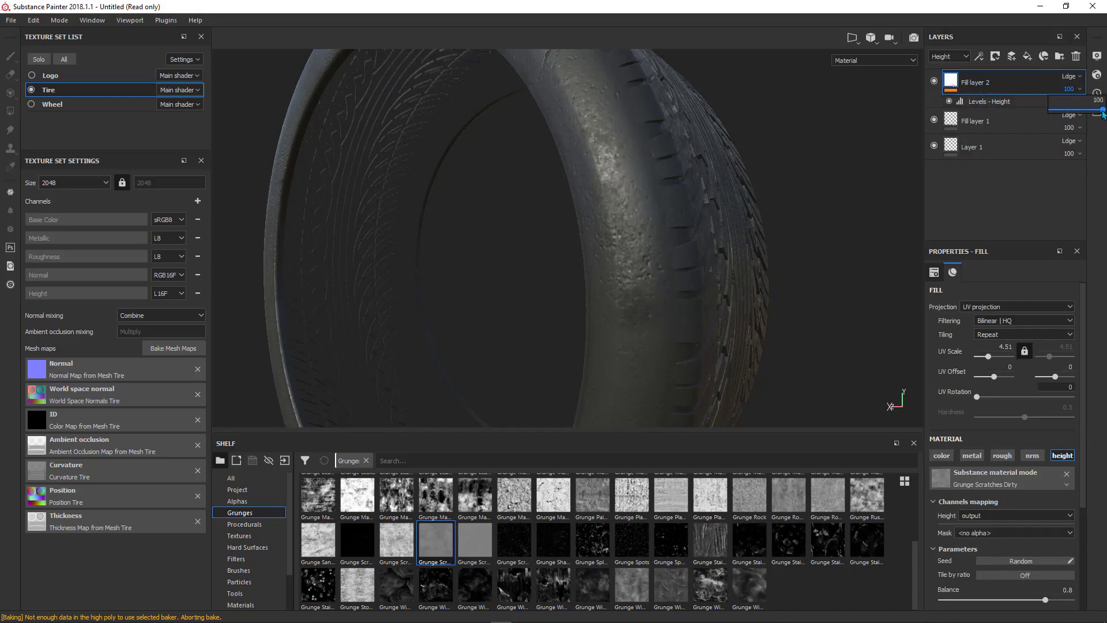
pyautogui.moveTo(1102, 114)
pyautogui.mouseDown()
pyautogui.moveTo(1052, 120)
pyautogui.moveTo(1083, 122)
pyautogui.mouseUp()
pyautogui.keyDown('alt'); pyautogui.moveTo(716, 261); pyautogui.dragTo(652, 280); pyautogui.keyUp('alt')
pyautogui.scroll(-2, 645, 270)
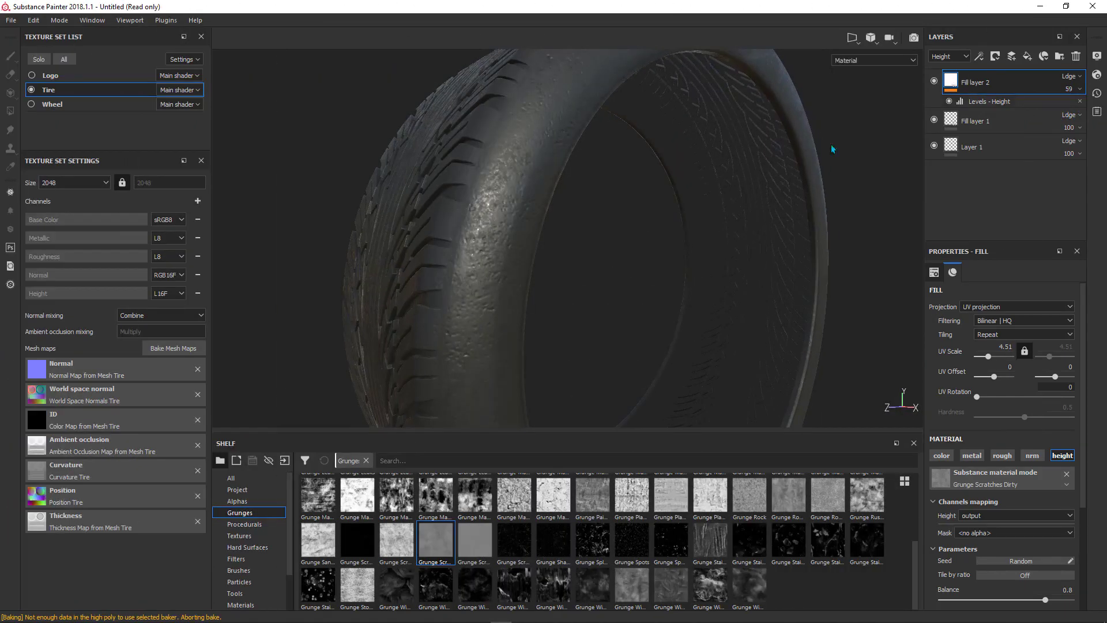
# Add a Contrast Luminosity filter to Fill layer 2 with contrast -0.08 and luminosity 0.49, checking the tire's sidewall and tread
pyautogui.click(983, 60)
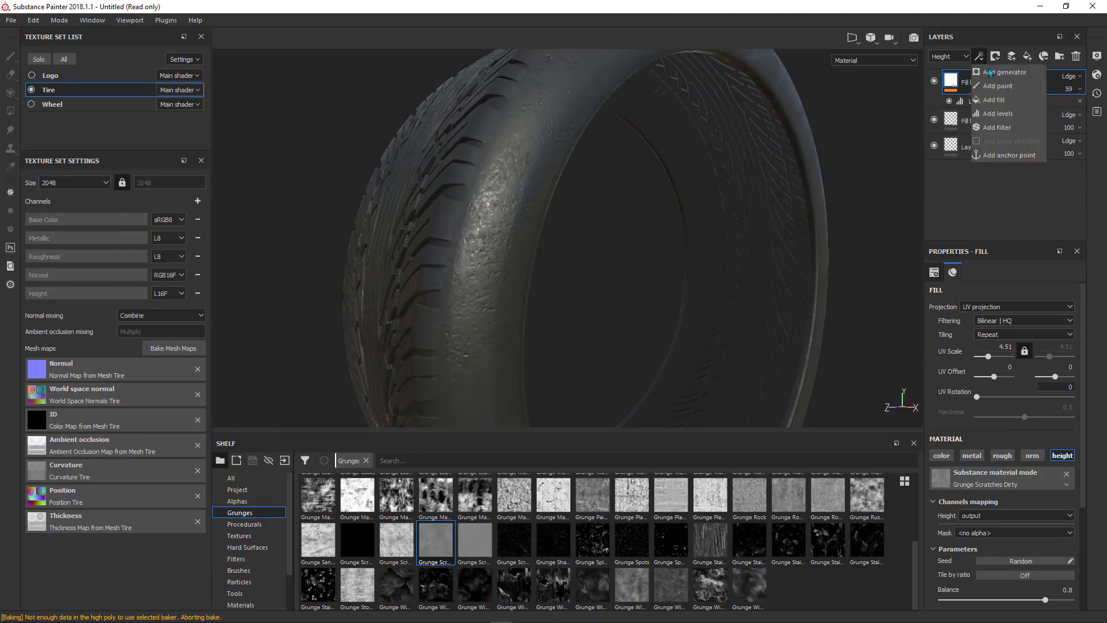
pyautogui.click(1002, 129)
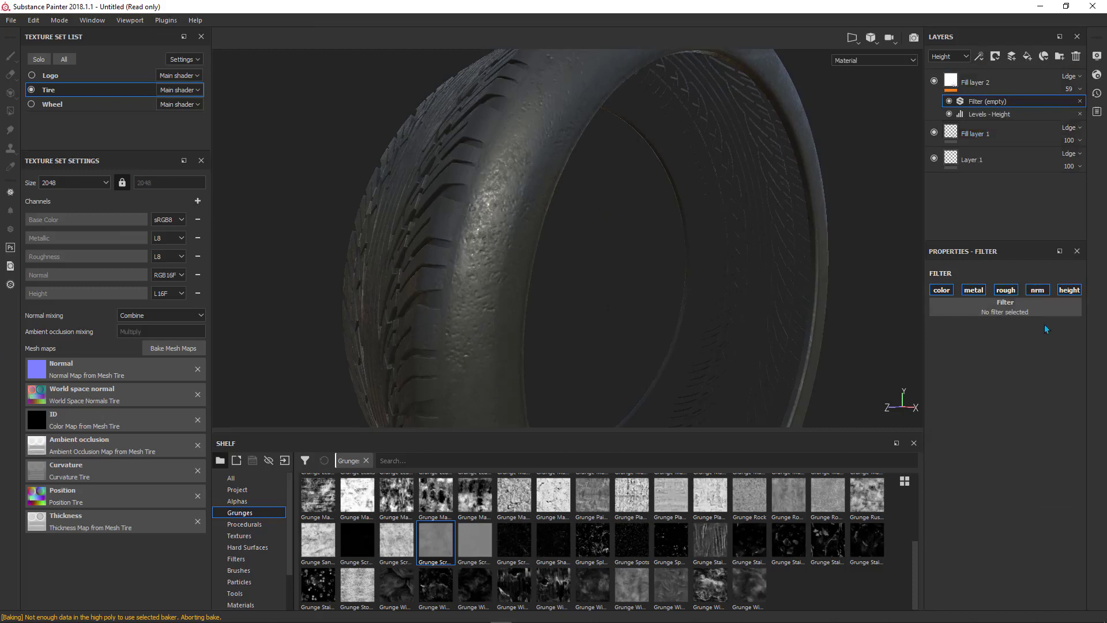
pyautogui.click(1006, 307)
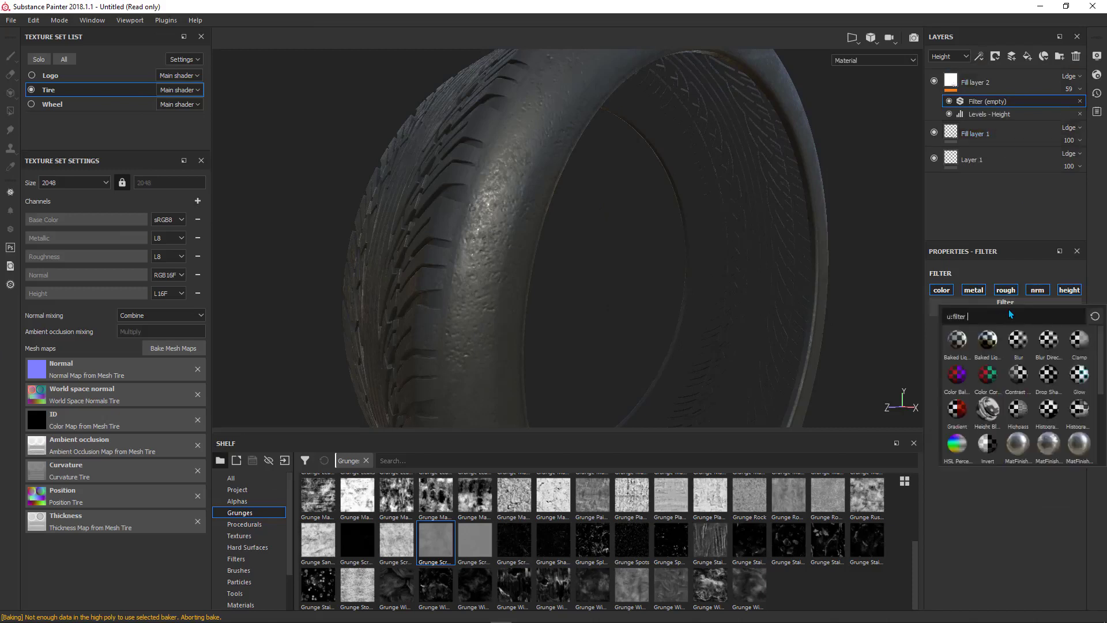
pyautogui.click(1019, 382)
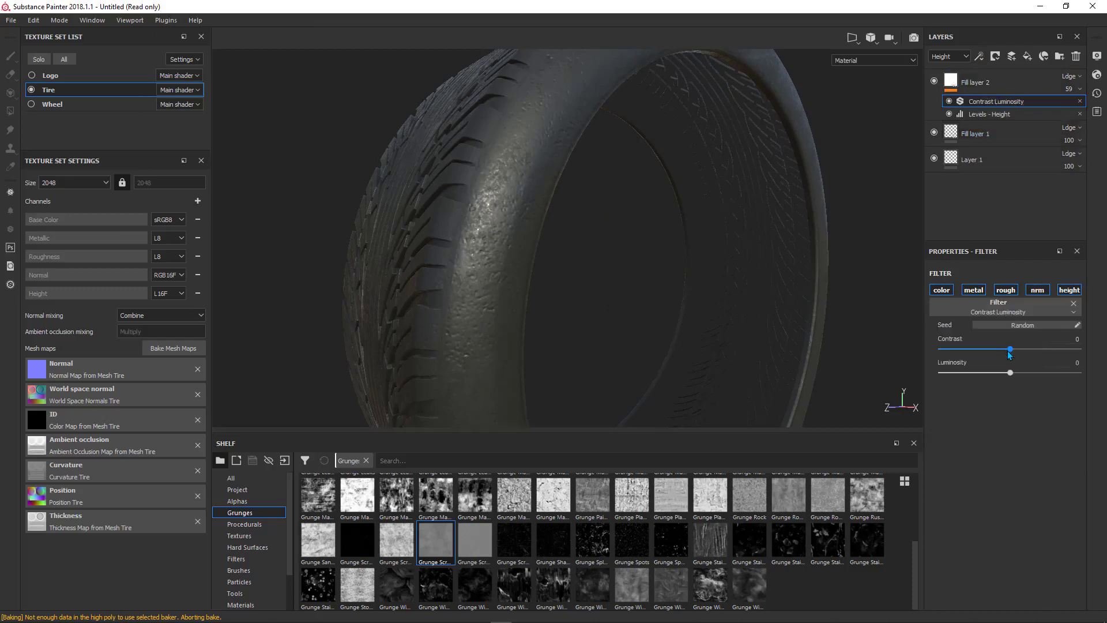
pyautogui.moveTo(1011, 348)
pyautogui.mouseDown()
pyautogui.moveTo(1025, 348)
pyautogui.moveTo(1003, 353)
pyautogui.moveTo(1019, 372)
pyautogui.moveTo(1044, 374)
pyautogui.mouseUp()
pyautogui.keyDown('alt'); pyautogui.moveTo(539, 240); pyautogui.dragTo(483, 283); pyautogui.keyUp('alt')
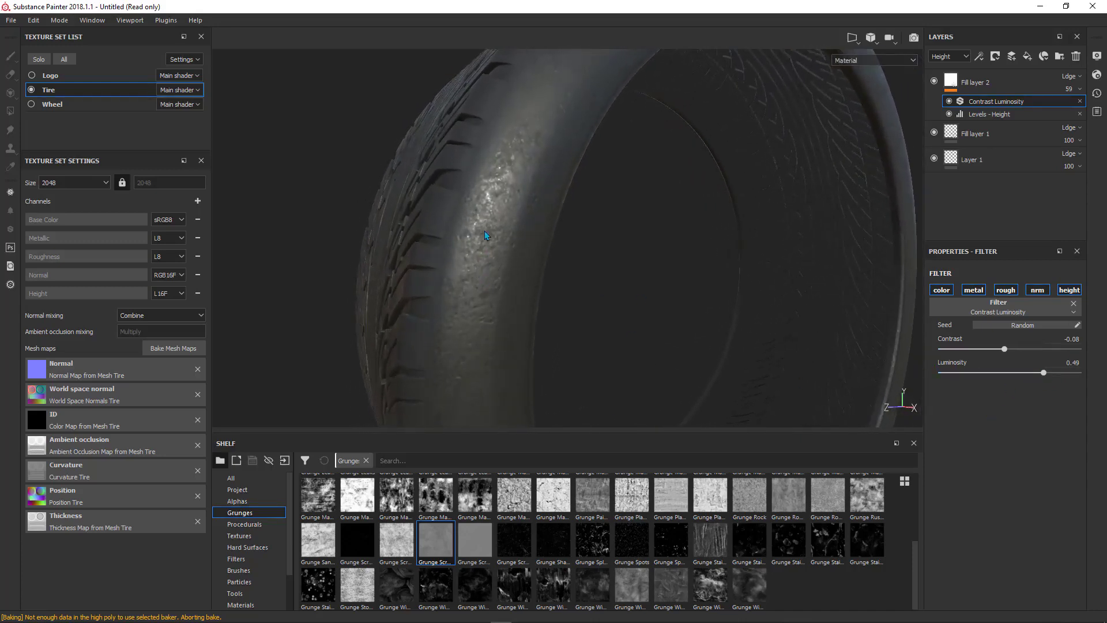
pyautogui.scroll(-3, 499, 276)
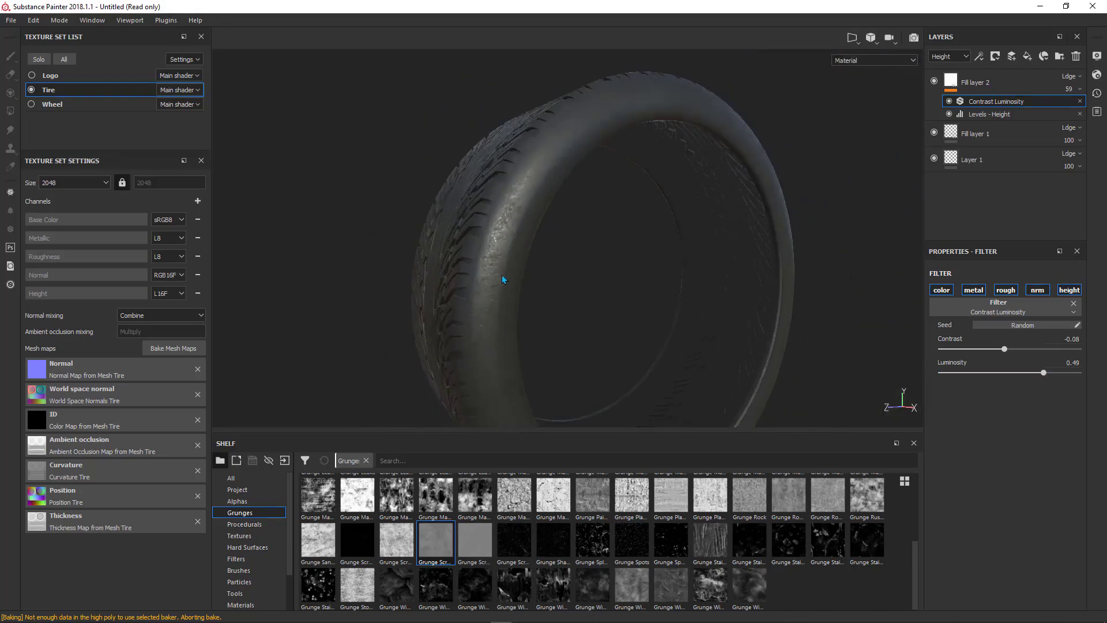
pyautogui.keyDown('alt'); pyautogui.moveTo(616, 287); pyautogui.dragTo(439, 271); pyautogui.keyUp('alt')
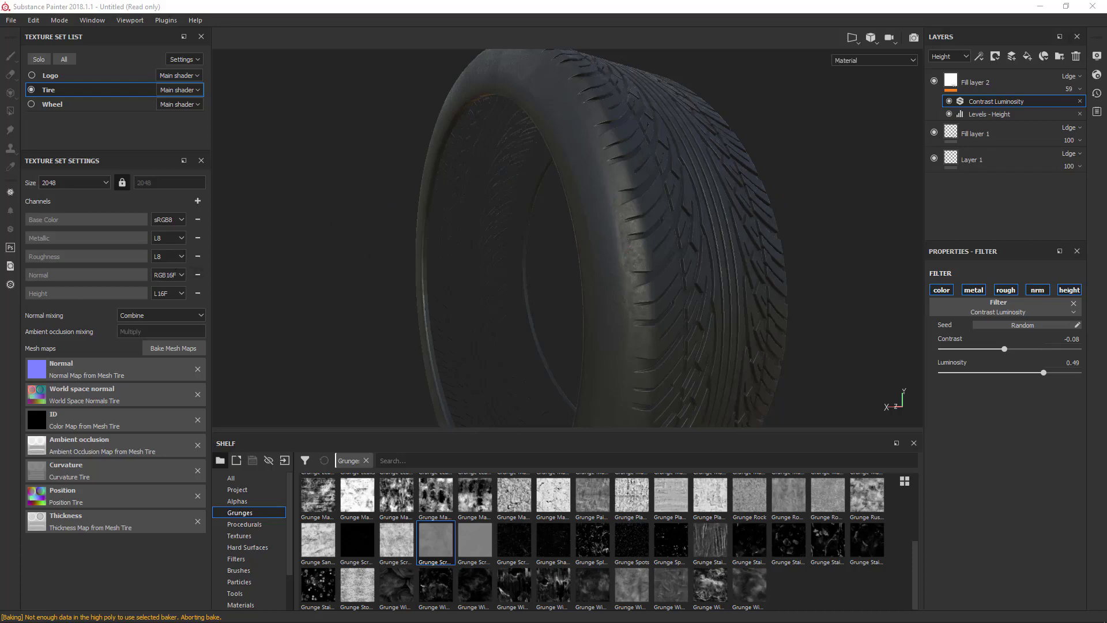
# Switch to Photos and examine the lettering and markings around the BFGoodrich tire sidewall image, then return to Substance Painter
pyautogui.moveTo(0, 63); pyautogui.dragTo(662, 42)
pyautogui.scroll(5, 412, 221)
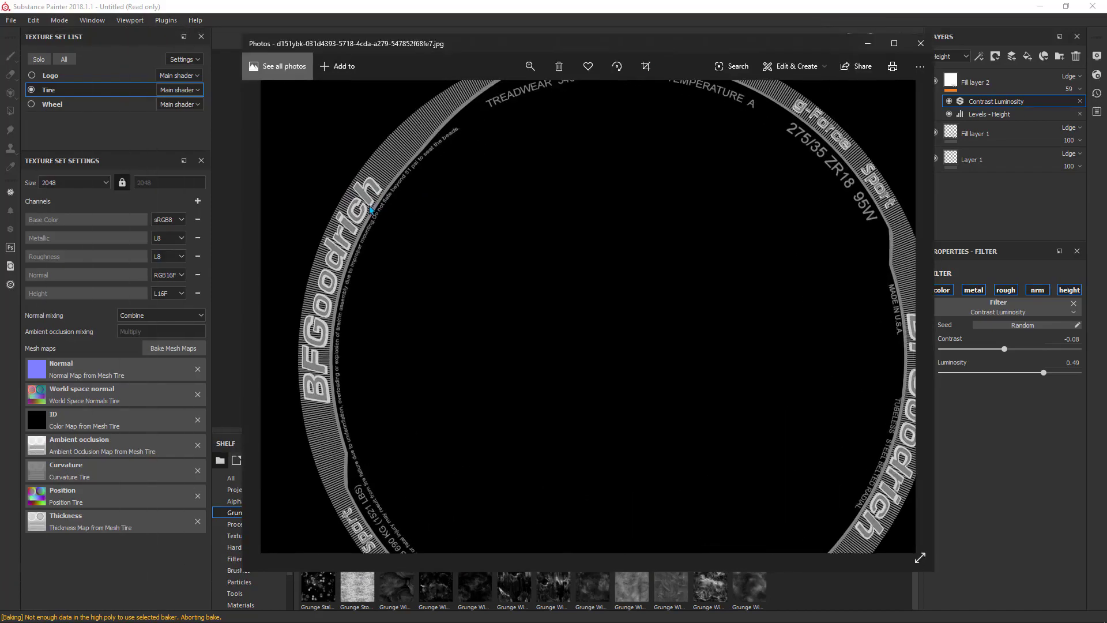
pyautogui.scroll(-5, 352, 189)
pyautogui.scroll(1, 689, 163)
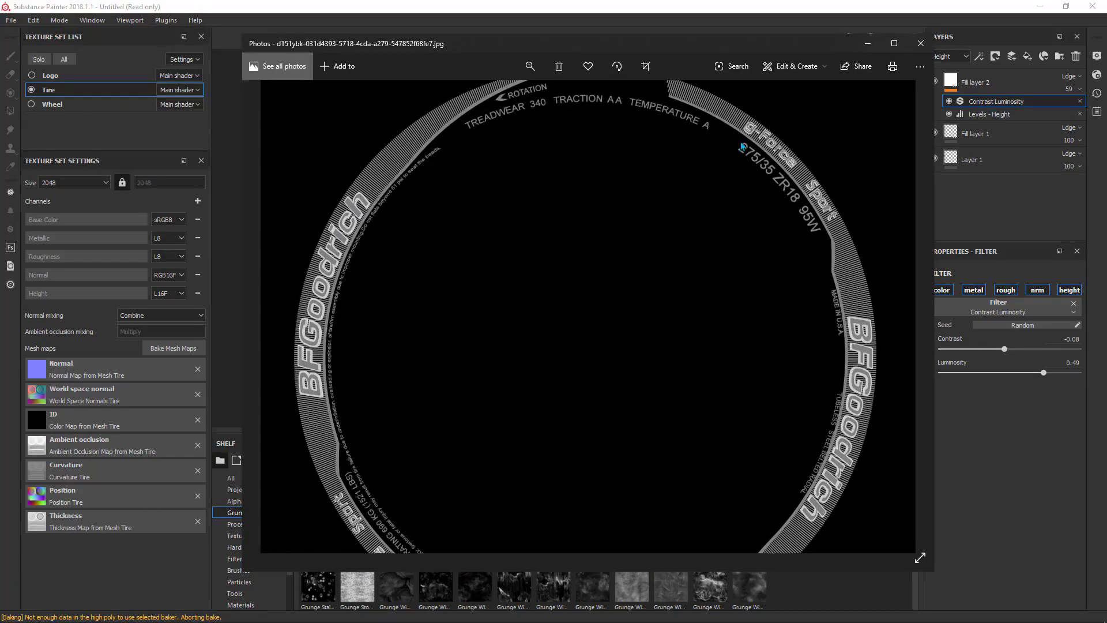
pyautogui.moveTo(497, 113); pyautogui.dragTo(488, 87)
pyautogui.scroll(-1, 488, 87)
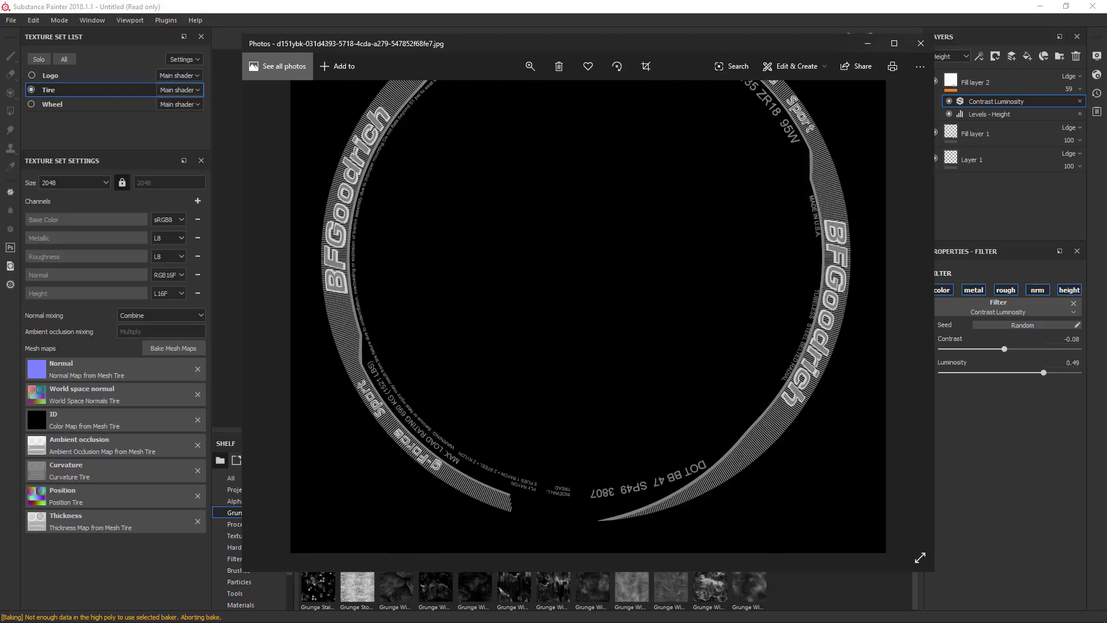
pyautogui.hotkey('alt', 'Tab')
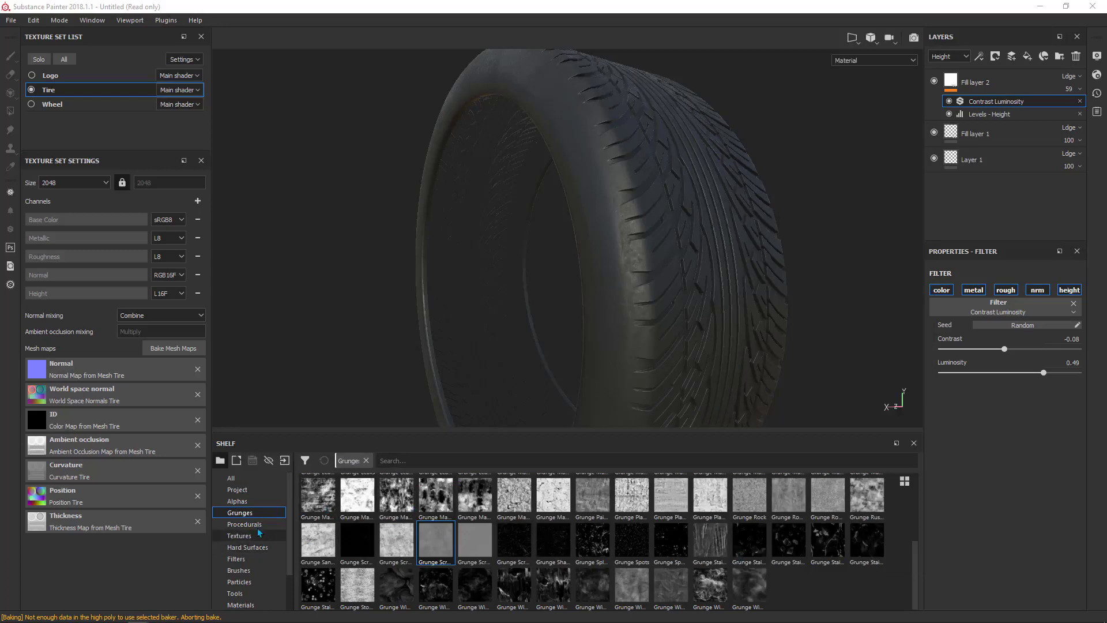
# Import the sidewall lettering image d151ybk-031d4393-5718-4cda-a279-547852f68fe7.jpg as a texture into project 'Untitled'
pyautogui.moveTo(568, 545); pyautogui.dragTo(854, 582)
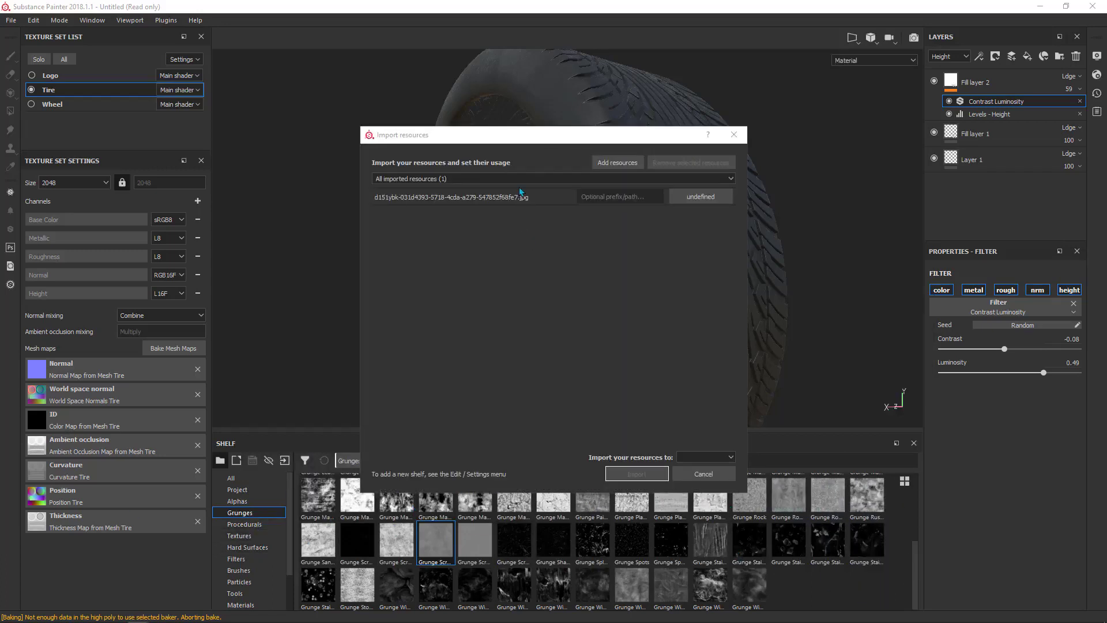
pyautogui.moveTo(519, 138); pyautogui.dragTo(565, 89)
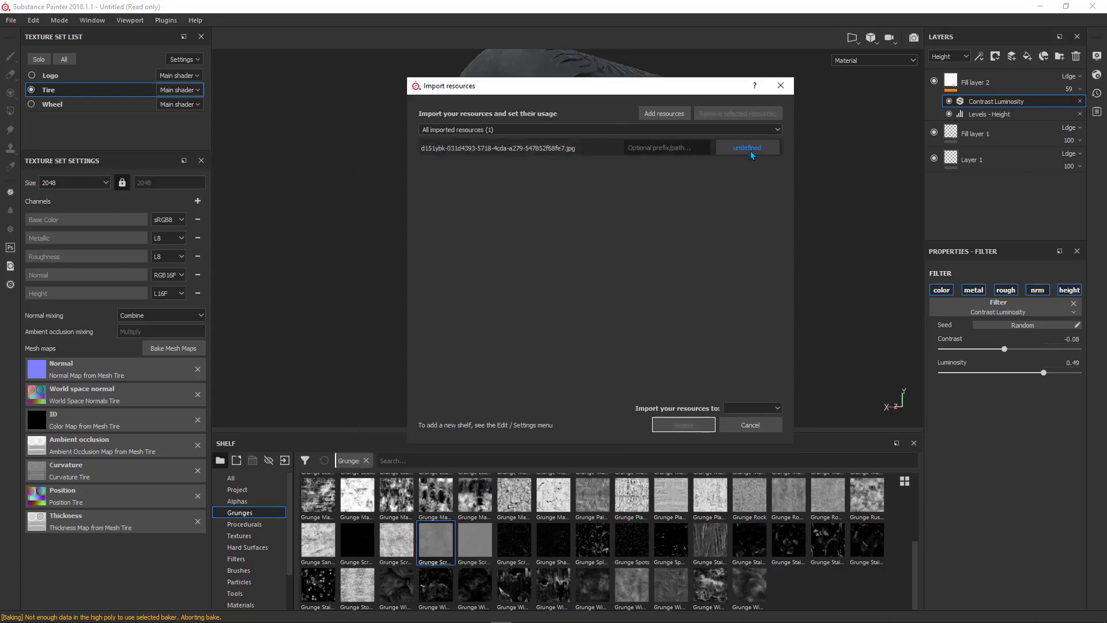
pyautogui.click(734, 148)
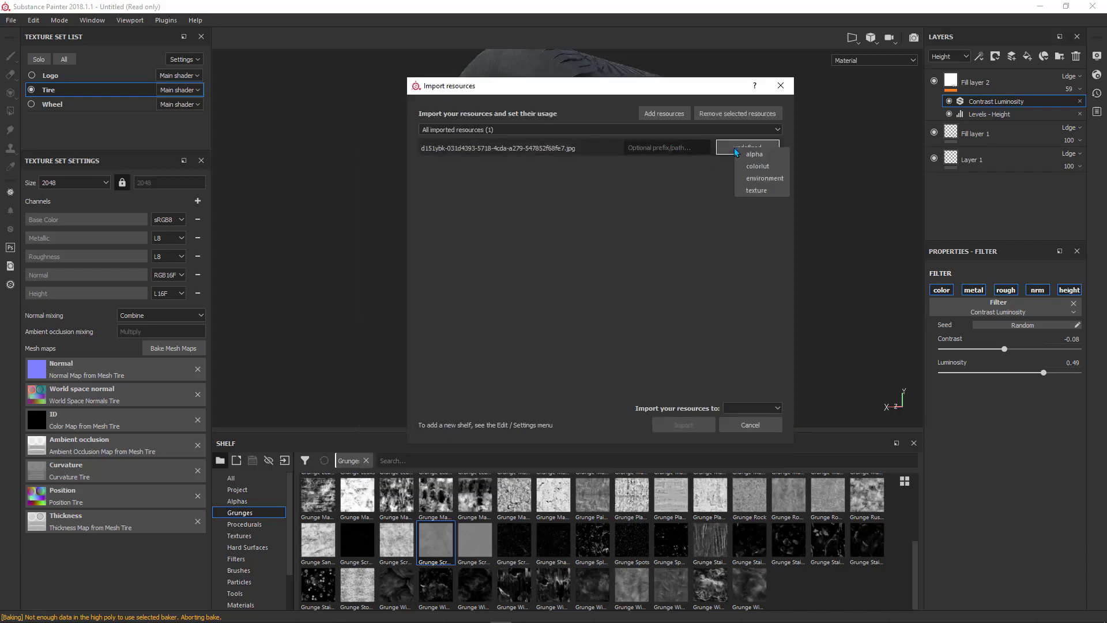
pyautogui.click(752, 191)
pyautogui.click(778, 408)
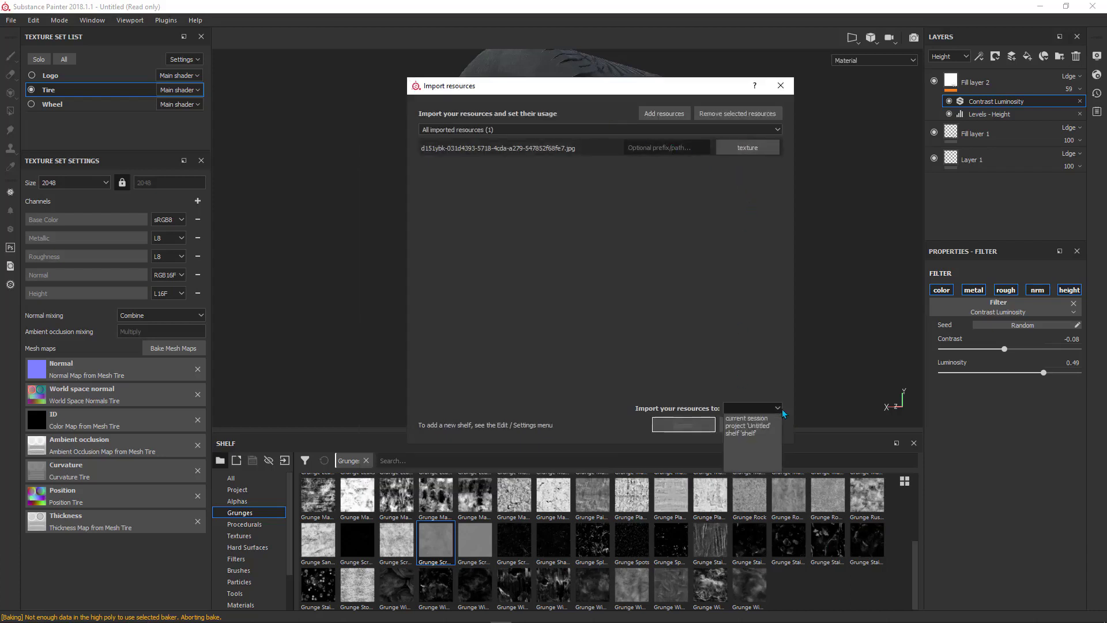
pyautogui.click(745, 426)
pyautogui.moveTo(582, 89); pyautogui.dragTo(506, 72)
pyautogui.click(614, 406)
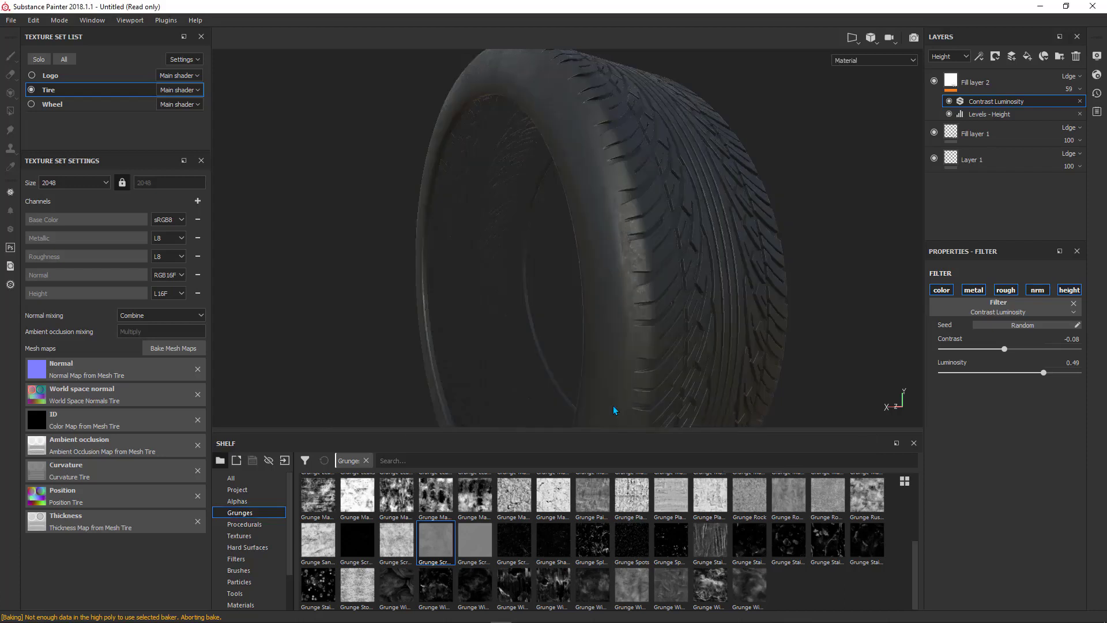
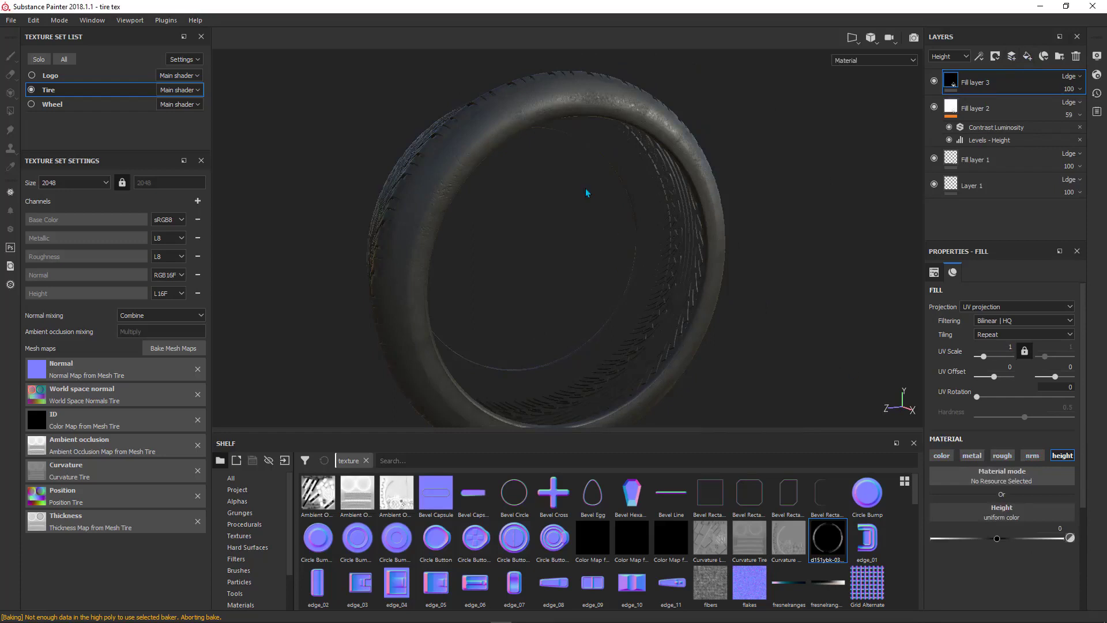
# Add a paint effect to Fill layer 3 and limit its material to the height channel
pyautogui.keyDown('alt'); pyautogui.moveTo(586, 190); pyautogui.dragTo(537, 188); pyautogui.keyUp('alt')
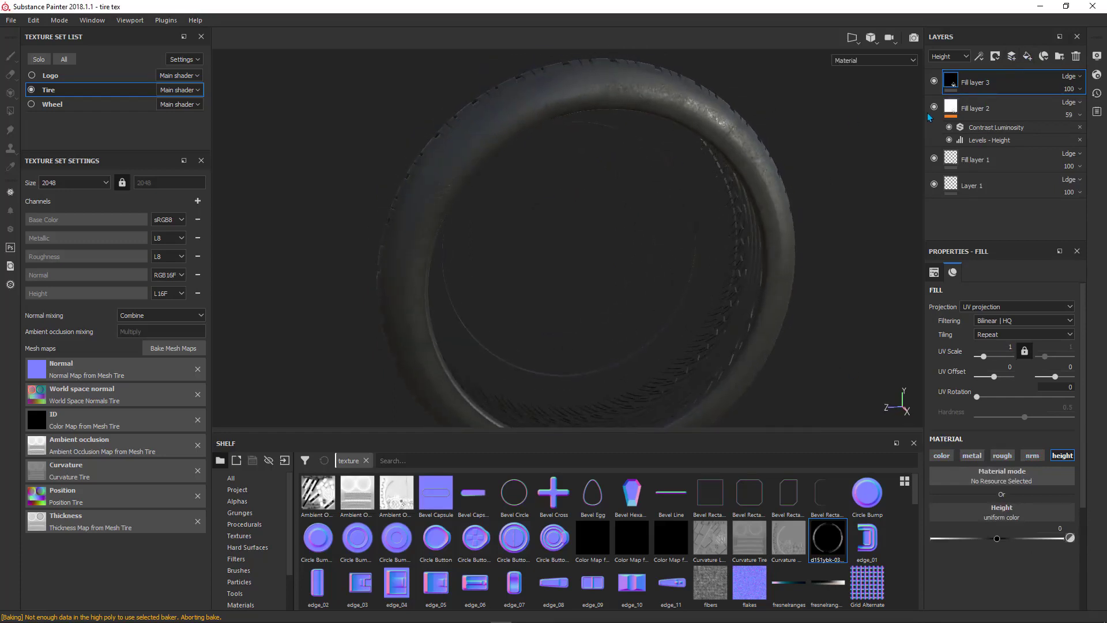
pyautogui.rightClick(1004, 87)
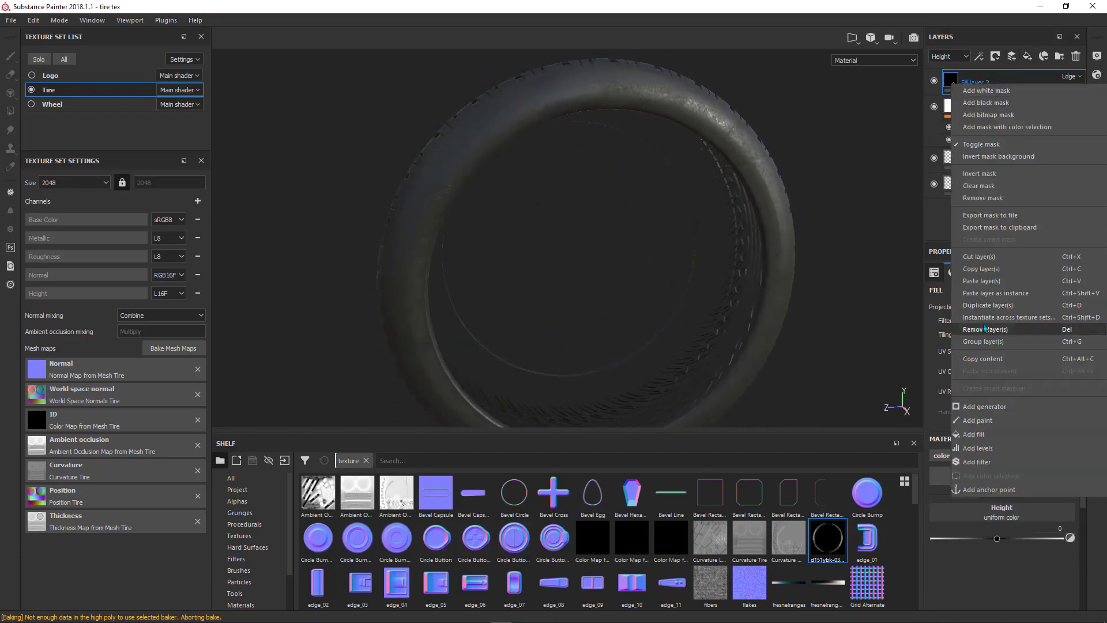
pyautogui.click(990, 421)
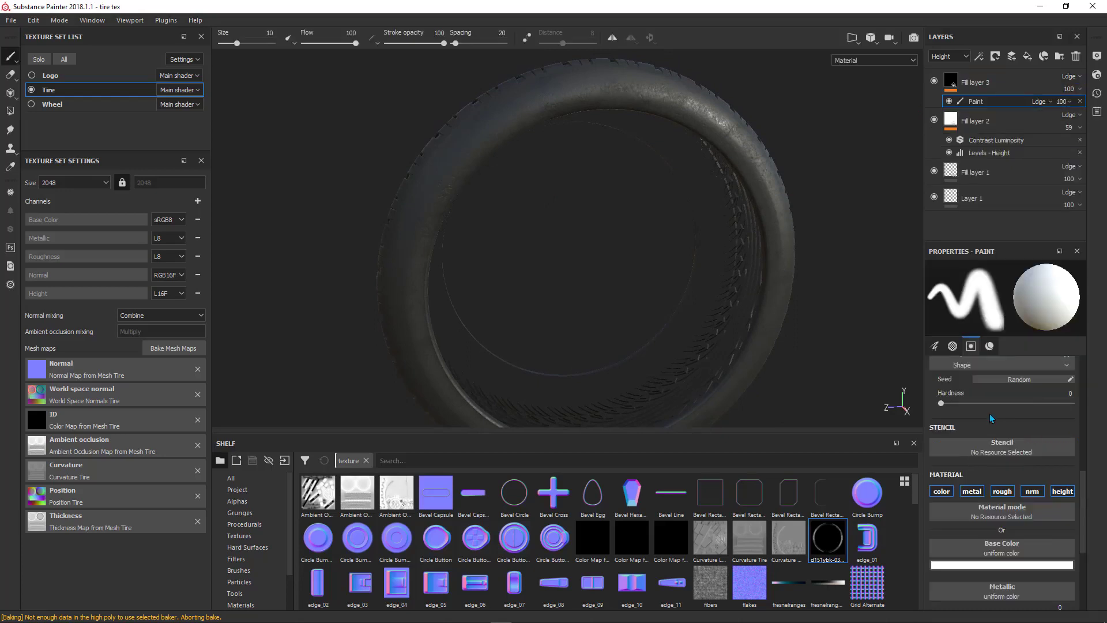
pyautogui.click(945, 491)
pyautogui.click(971, 491)
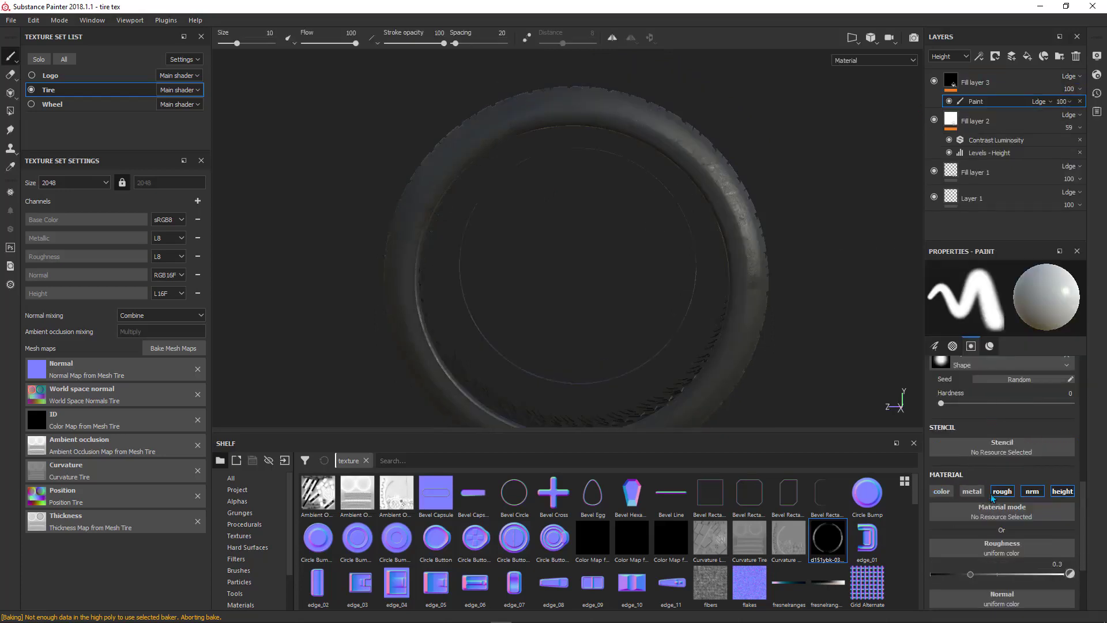
pyautogui.click(1001, 491)
pyautogui.click(1032, 491)
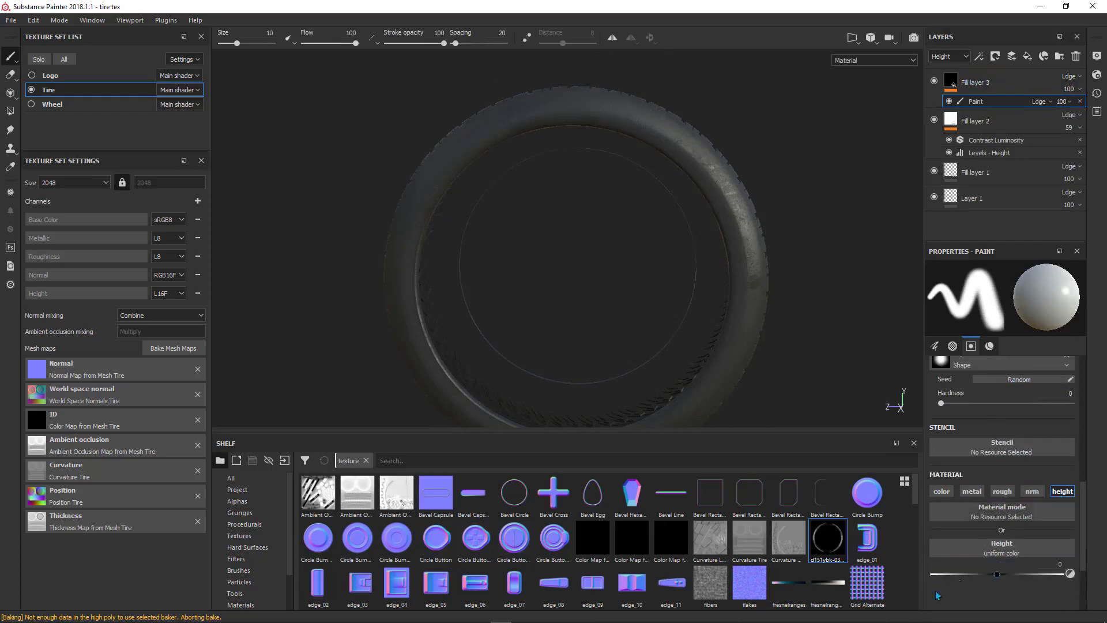
# Load the imported sidewall lettering texture as the brush stencil, then move and enlarge it over the tire
pyautogui.moveTo(837, 543); pyautogui.dragTo(993, 448)
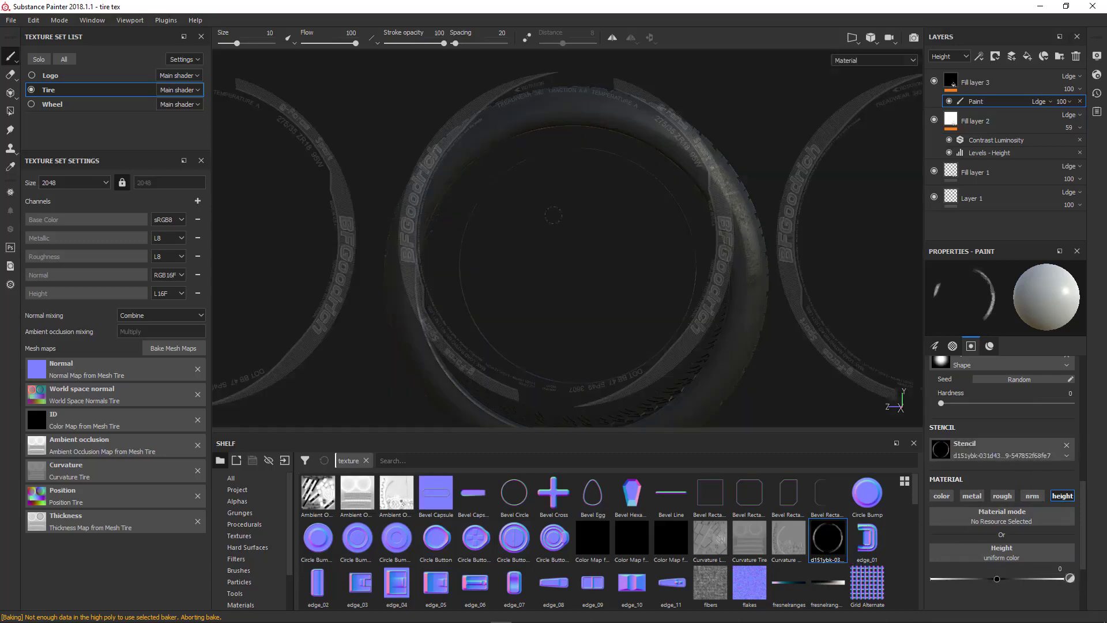
pyautogui.press('s')
pyautogui.press('s')
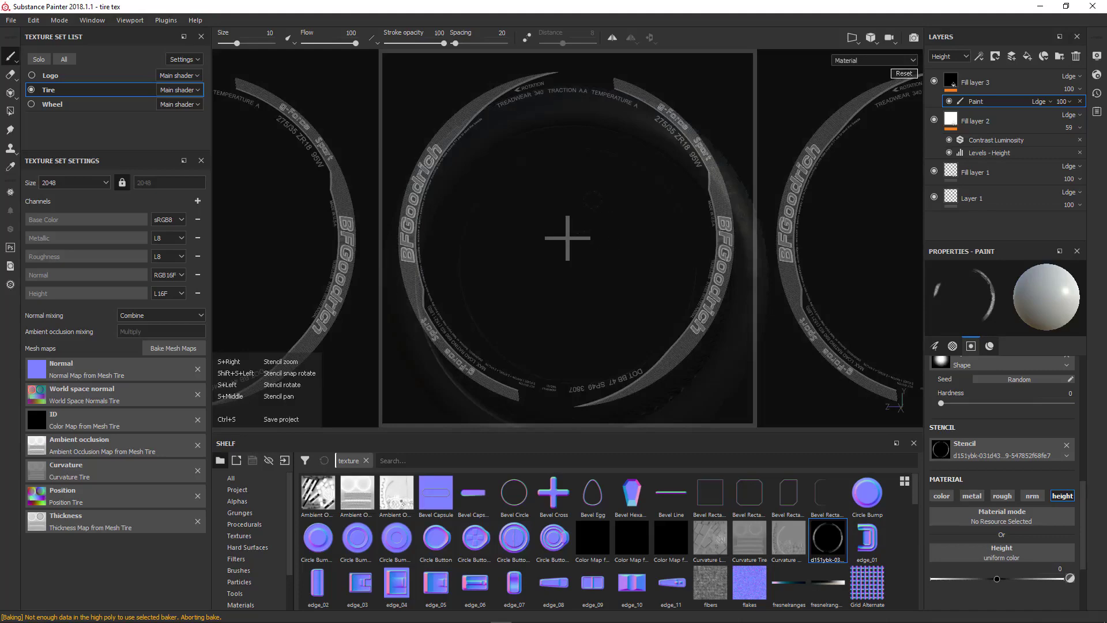
pyautogui.moveTo(569, 218); pyautogui.dragTo(585, 243, button='middle')
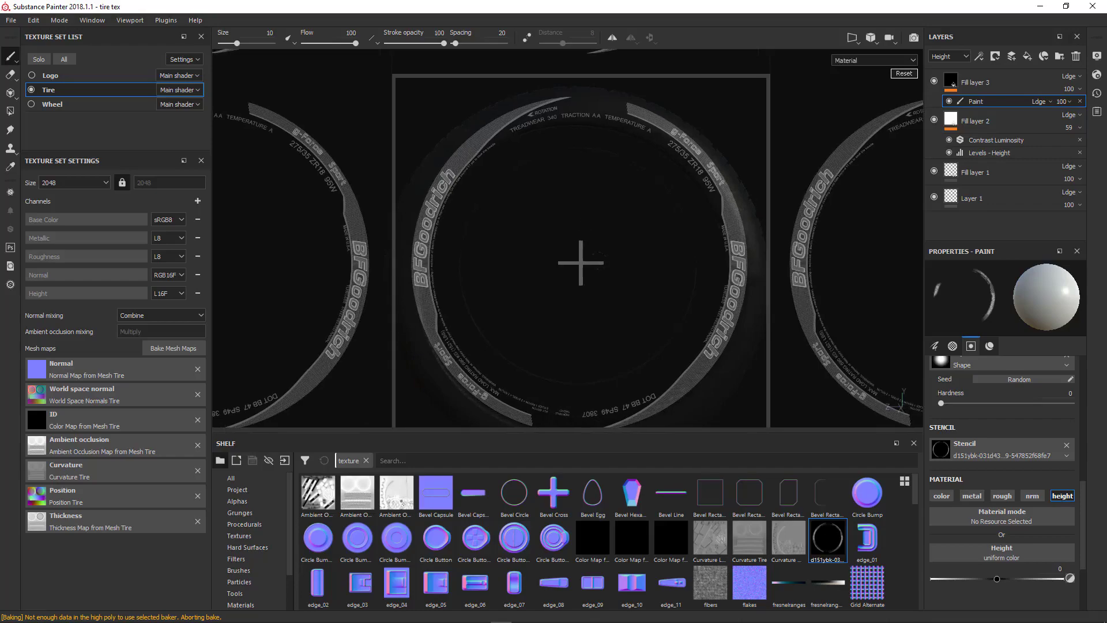
pyautogui.moveTo(581, 262)
pyautogui.mouseDown(button='right')
pyautogui.moveTo(579, 252)
pyautogui.moveTo(591, 273)
pyautogui.mouseUp(button='right')
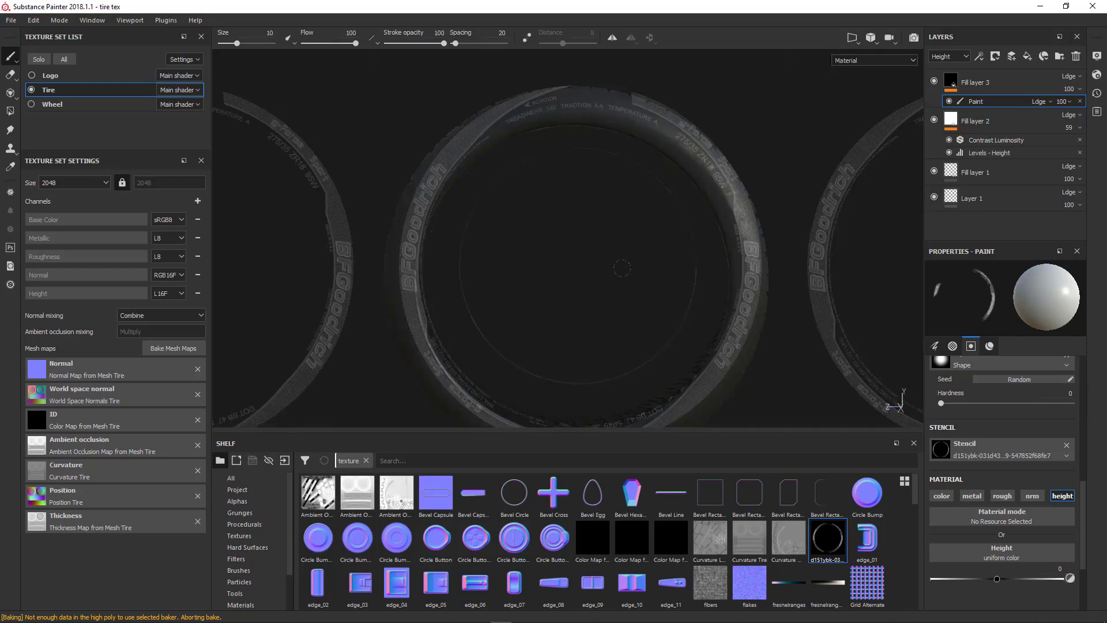
# Switch the viewport to orthographic view and line up the tire's sidewall with the stencil's lettering ring
pyautogui.keyDown('alt'); pyautogui.moveTo(624, 287); pyautogui.dragTo(597, 251, button='right'); pyautogui.keyUp('alt')
pyautogui.keyDown('alt'); pyautogui.moveTo(597, 252); pyautogui.dragTo(605, 243, button='middle'); pyautogui.keyUp('alt')
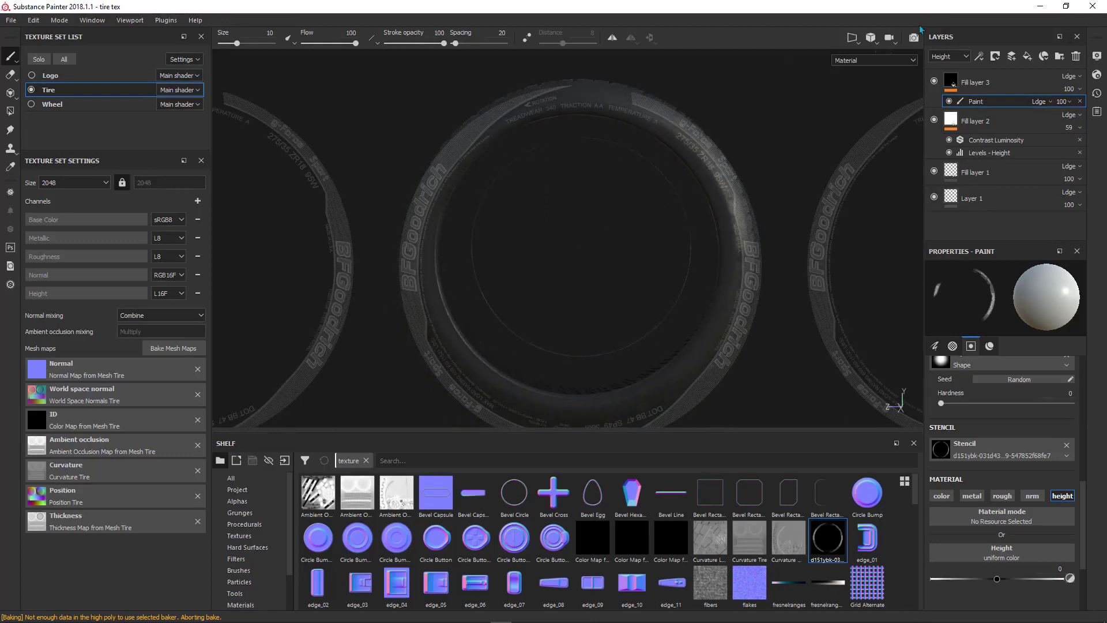
pyautogui.click(878, 38)
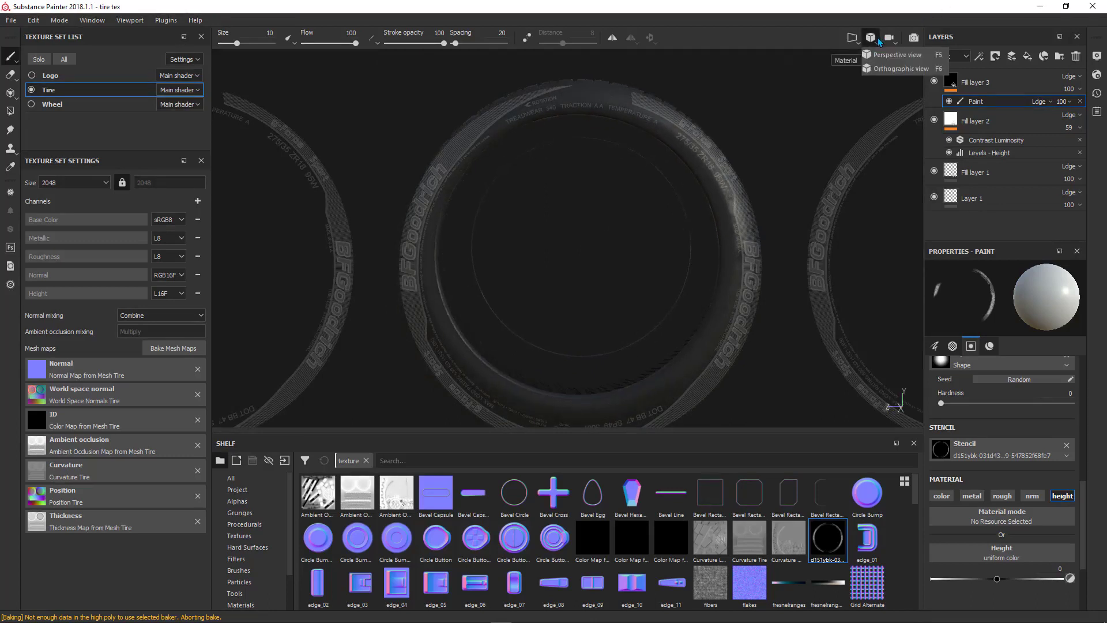
pyautogui.click(884, 68)
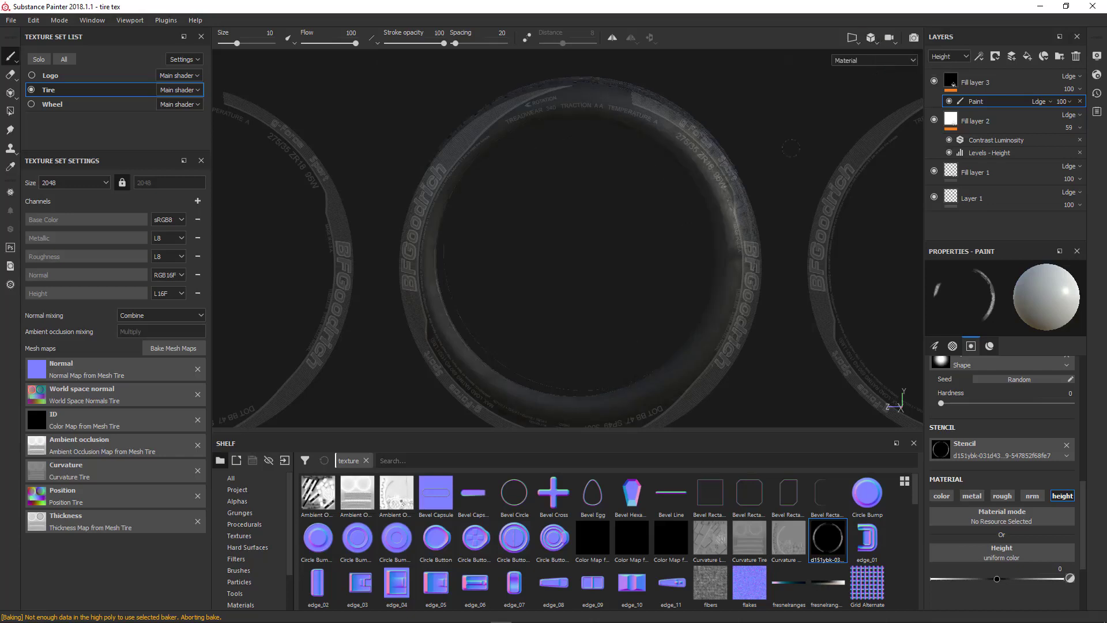
pyautogui.rightClick(644, 247)
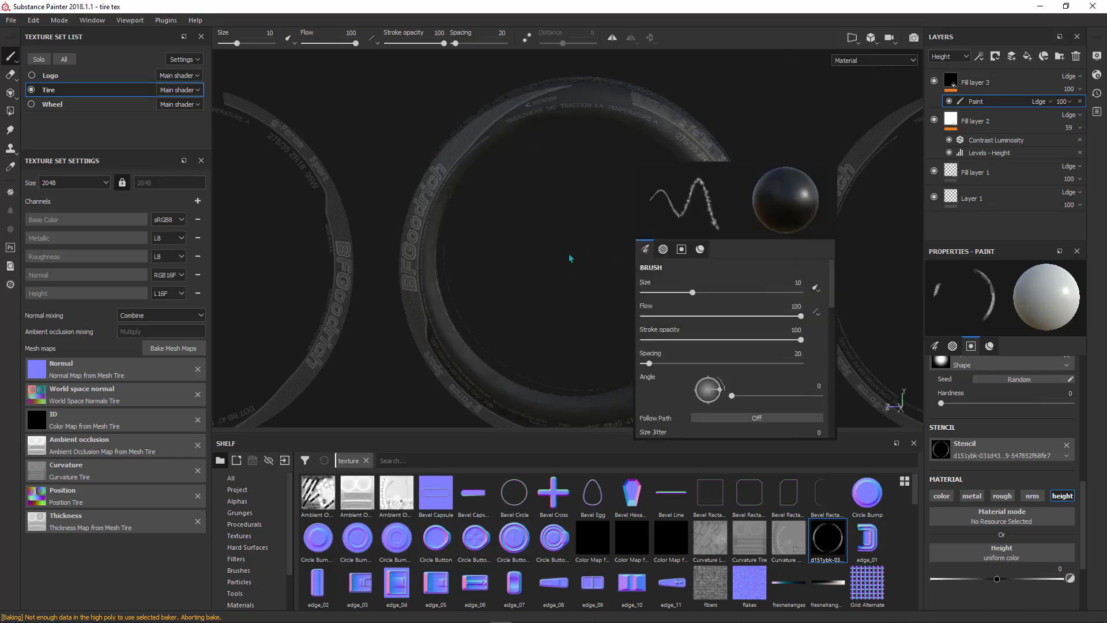
pyautogui.keyDown('alt'); pyautogui.moveTo(590, 252); pyautogui.dragTo(626, 265); pyautogui.keyUp('alt')
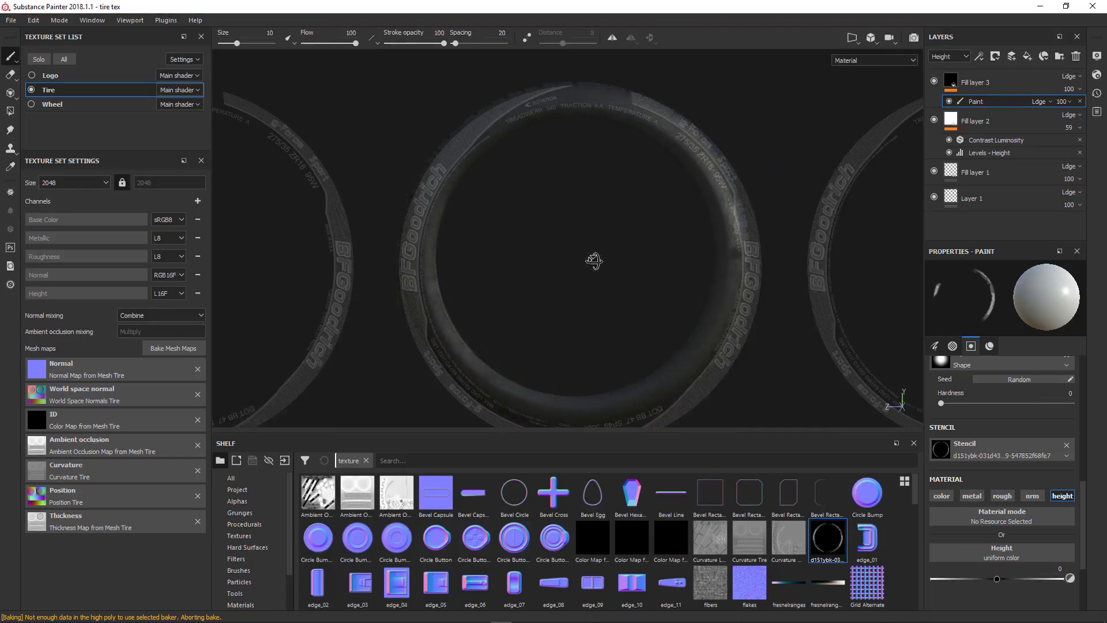
# Fine-tune the lettering stencil's alignment on the tire sidewall, enlarge the brush to 16.69, and set its height to 0.0563
pyautogui.press('s')
pyautogui.moveTo(592, 266); pyautogui.dragTo(586, 254, button='middle')
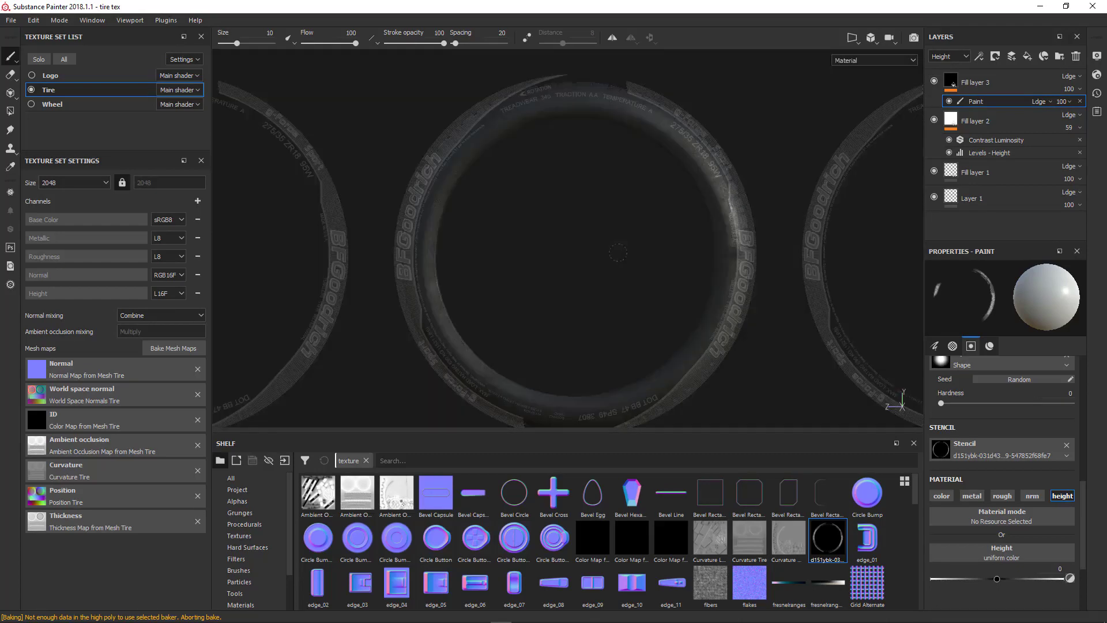
pyautogui.press('s')
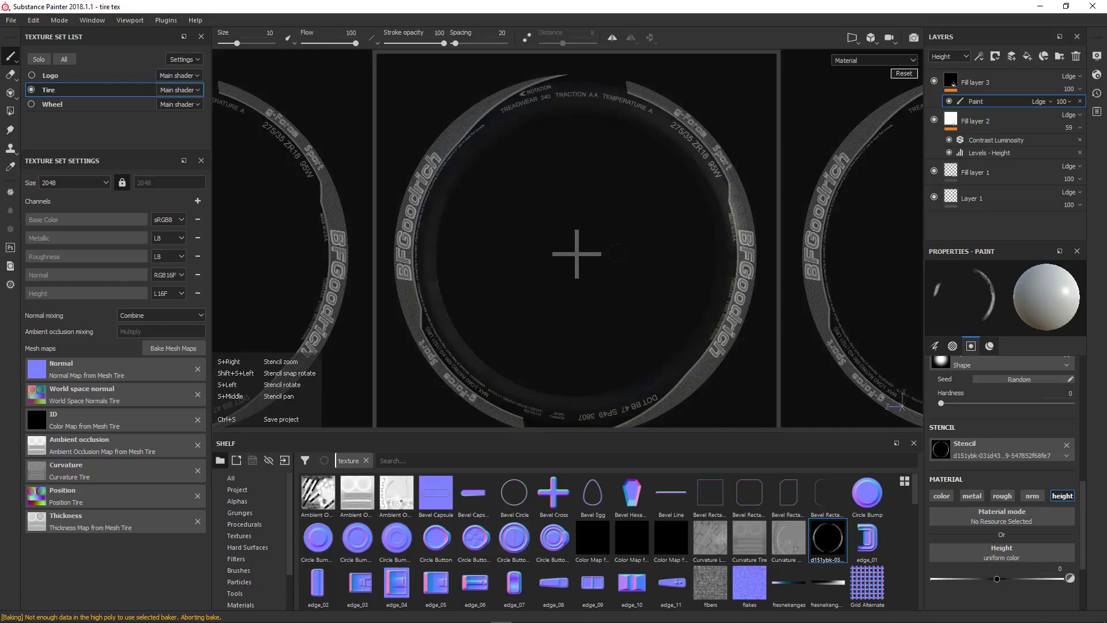
pyautogui.keyDown('ctrl'); pyautogui.moveTo(616, 252); pyautogui.dragTo(629, 315, button='right'); pyautogui.keyUp('ctrl')
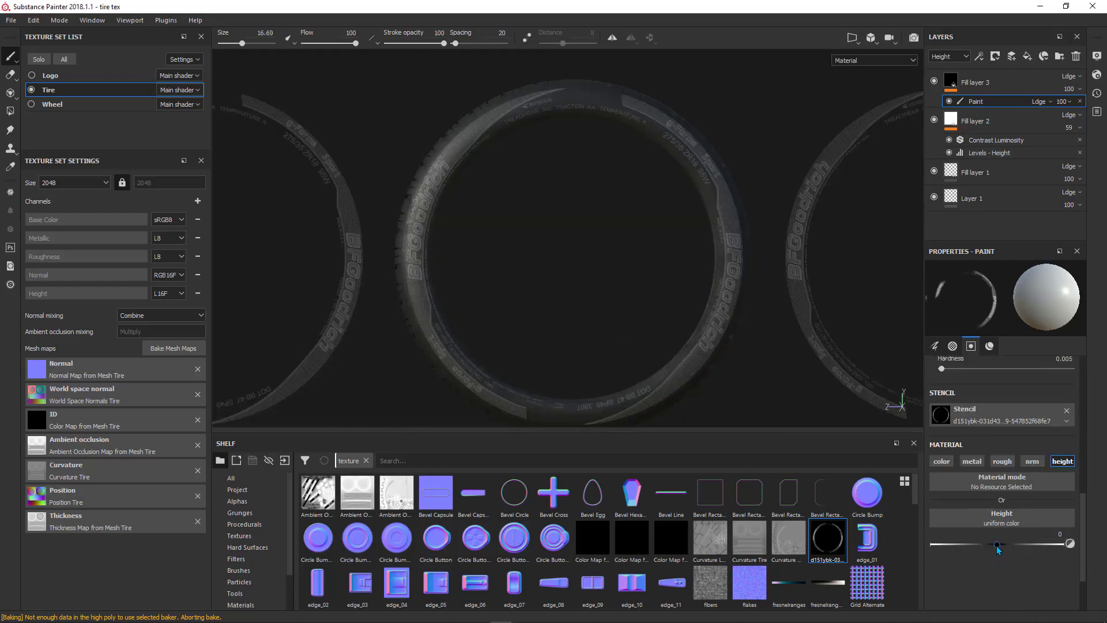
pyautogui.moveTo(996, 545); pyautogui.dragTo(1000, 546)
# Paint the lettering through the stencil all around the sidewall, then remove the stencil from the brush
pyautogui.moveTo(722, 221); pyautogui.dragTo(722, 217)
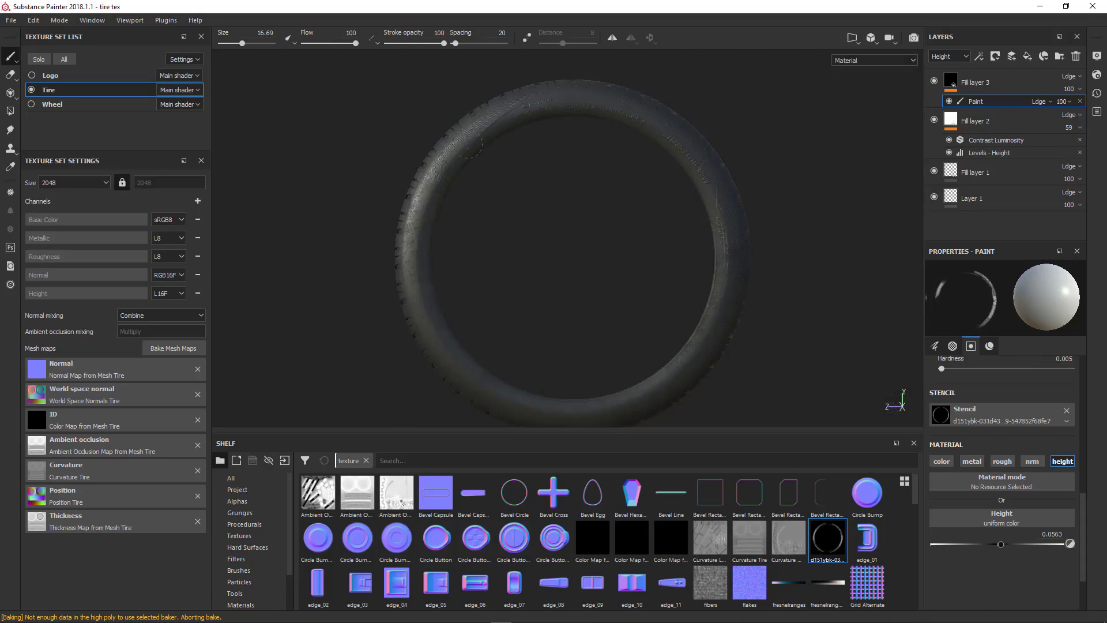
pyautogui.moveTo(469, 147); pyautogui.dragTo(414, 248)
pyautogui.moveTo(632, 387); pyautogui.dragTo(625, 383)
pyautogui.press('s')
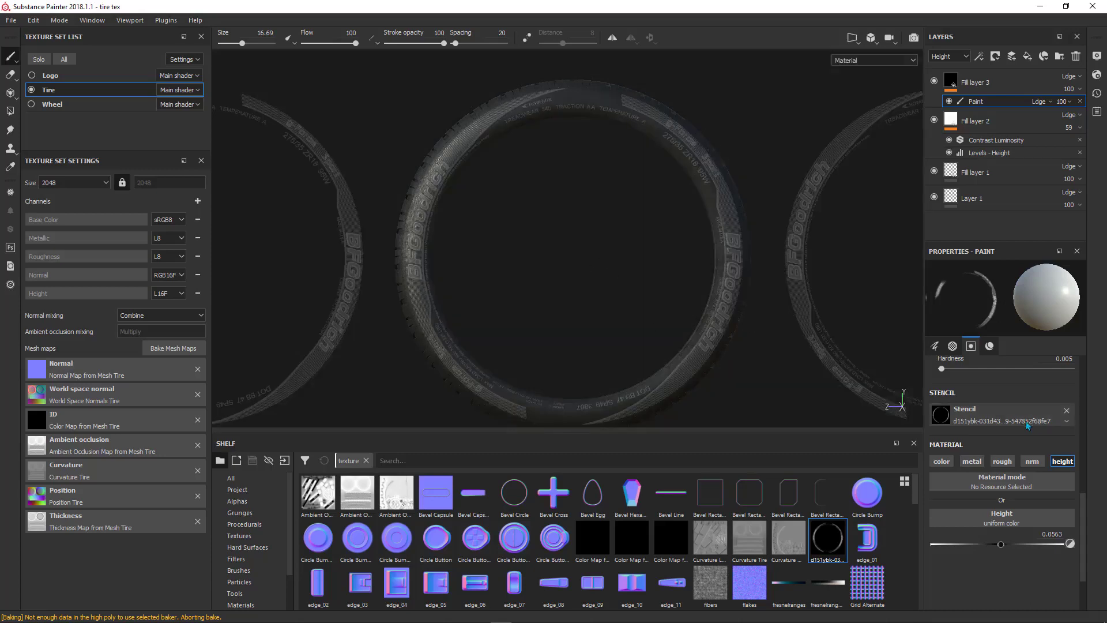
pyautogui.click(1066, 411)
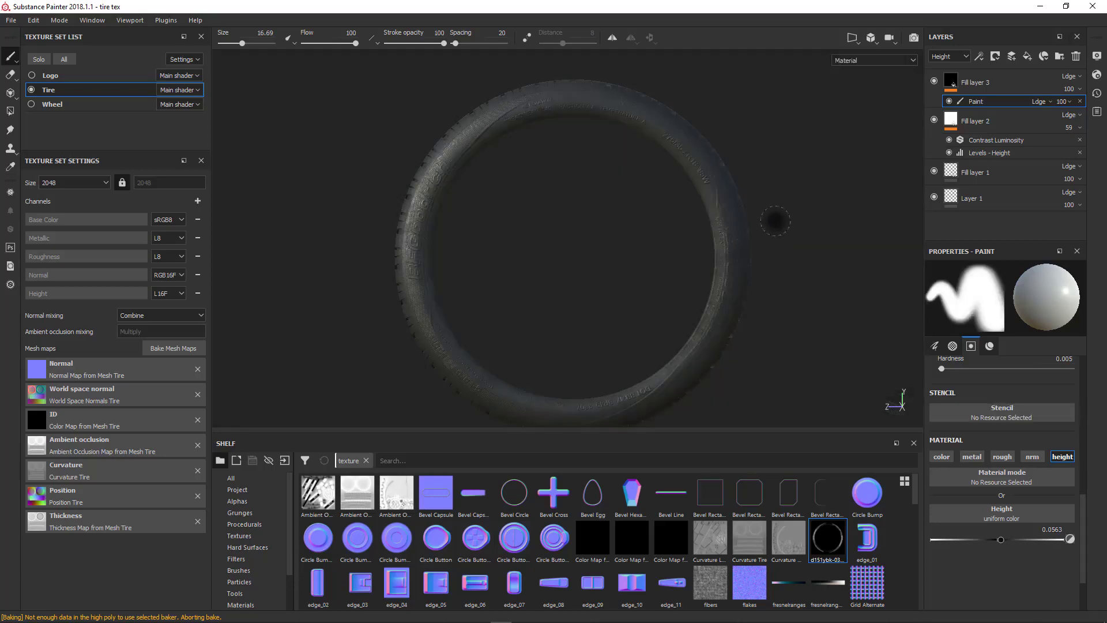
# Switch the viewport back to perspective view and examine the raised sidewall lettering up close from several angles
pyautogui.keyDown('alt'); pyautogui.moveTo(789, 249); pyautogui.dragTo(670, 241, button='right'); pyautogui.keyUp('alt')
pyautogui.keyDown('alt'); pyautogui.moveTo(786, 267); pyautogui.dragTo(706, 262); pyautogui.keyUp('alt')
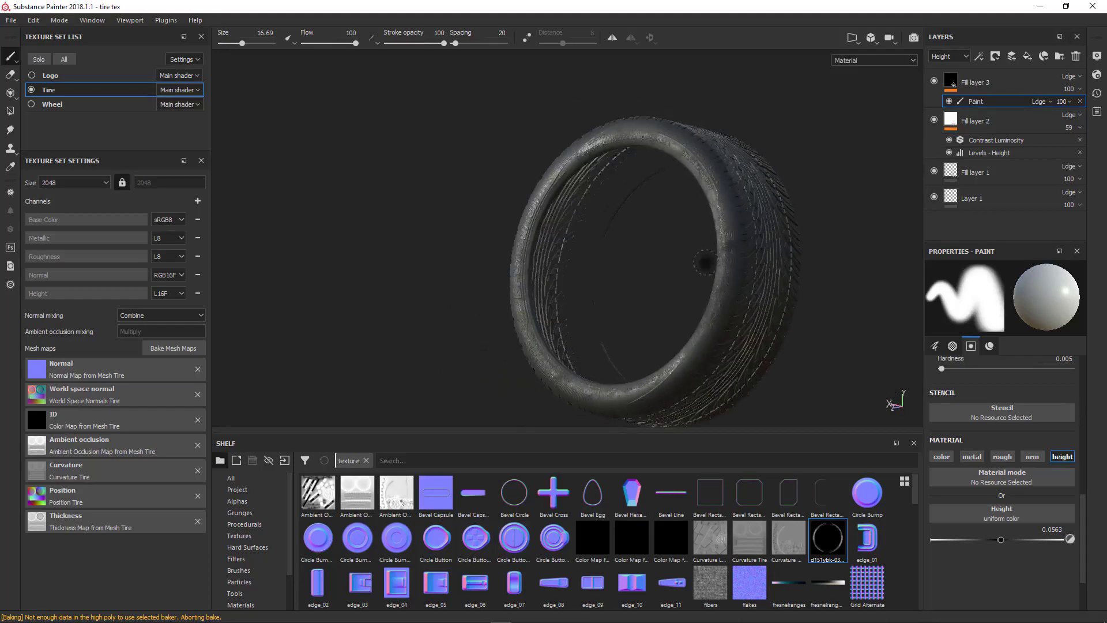
pyautogui.keyDown('alt'); pyautogui.moveTo(730, 212); pyautogui.dragTo(800, 400, button='right'); pyautogui.keyUp('alt')
pyautogui.keyDown('alt'); pyautogui.moveTo(712, 202); pyautogui.dragTo(641, 172, button='middle'); pyautogui.keyUp('alt')
pyautogui.keyDown('alt'); pyautogui.moveTo(641, 173); pyautogui.dragTo(675, 217, button='right'); pyautogui.keyUp('alt')
pyautogui.keyDown('alt'); pyautogui.moveTo(693, 225); pyautogui.dragTo(670, 230); pyautogui.keyUp('alt')
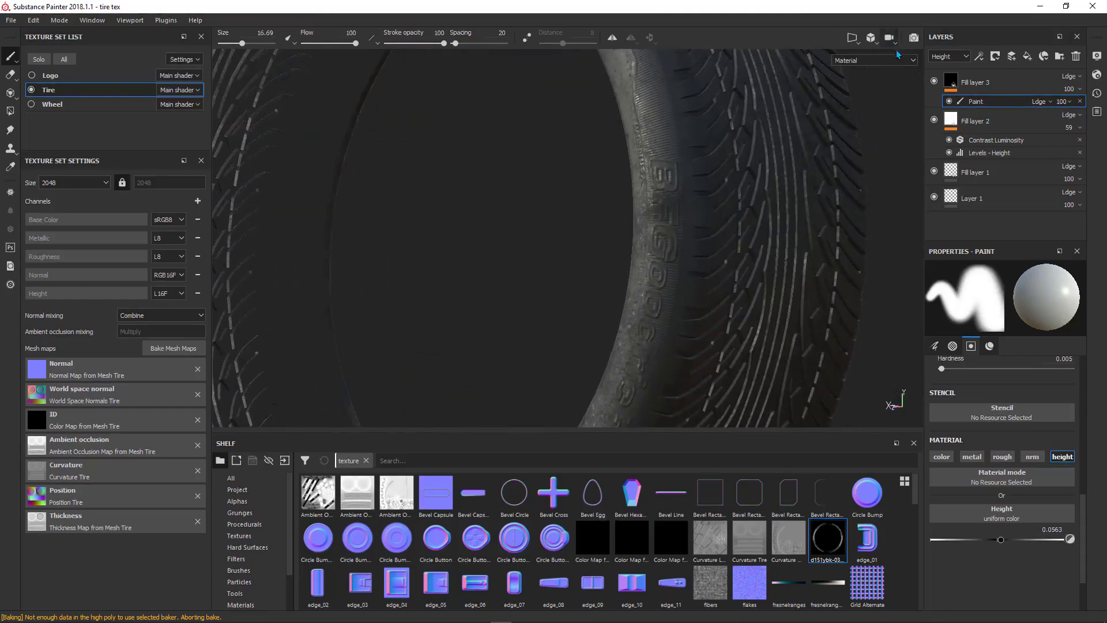
pyautogui.click(875, 40)
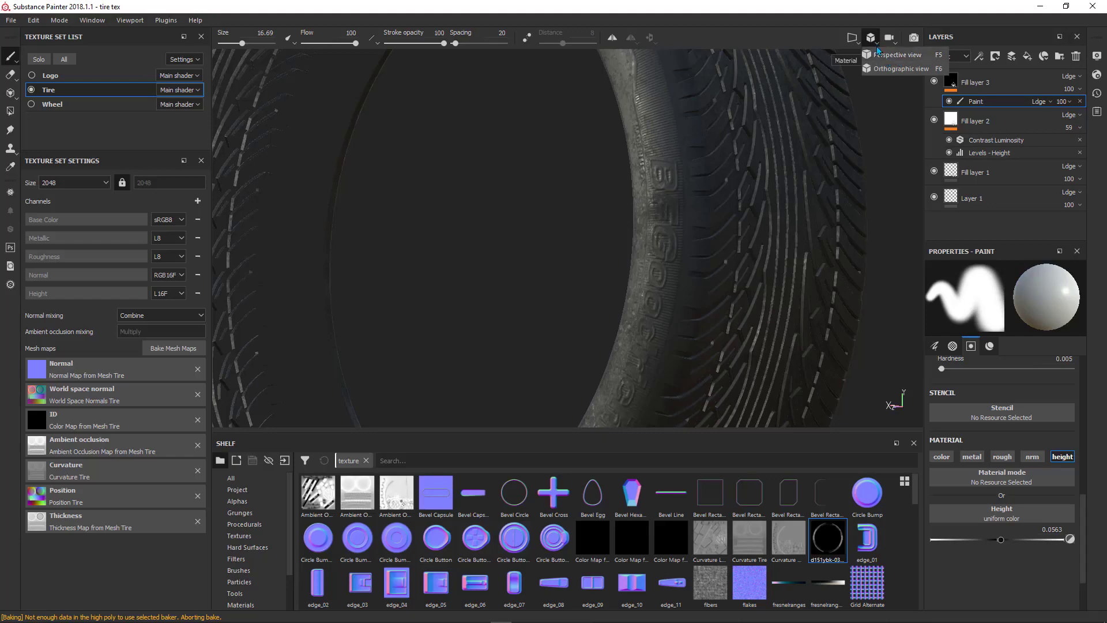
pyautogui.click(892, 56)
pyautogui.keyDown('alt'); pyautogui.moveTo(700, 298); pyautogui.dragTo(725, 276); pyautogui.keyUp('alt')
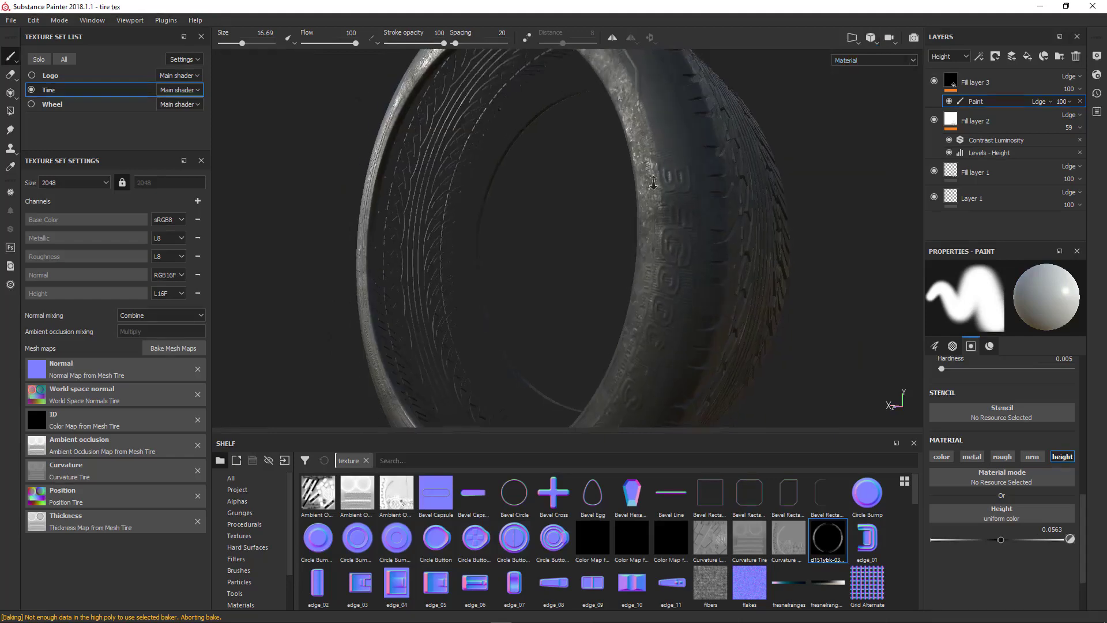
pyautogui.keyDown('alt'); pyautogui.moveTo(726, 277); pyautogui.dragTo(682, 193, button='right'); pyautogui.keyUp('alt')
pyautogui.moveTo(682, 192)
pyautogui.keyDown('alt'); pyautogui.mouseDown()
pyautogui.moveTo(659, 180)
pyautogui.moveTo(649, 119)
pyautogui.moveTo(683, 192)
pyautogui.moveTo(660, 197)
pyautogui.moveTo(657, 174)
pyautogui.moveTo(672, 193)
pyautogui.moveTo(654, 196)
pyautogui.mouseUp(); pyautogui.keyUp('alt')
pyautogui.keyDown('alt'); pyautogui.moveTo(665, 378); pyautogui.dragTo(709, 239); pyautogui.keyUp('alt')
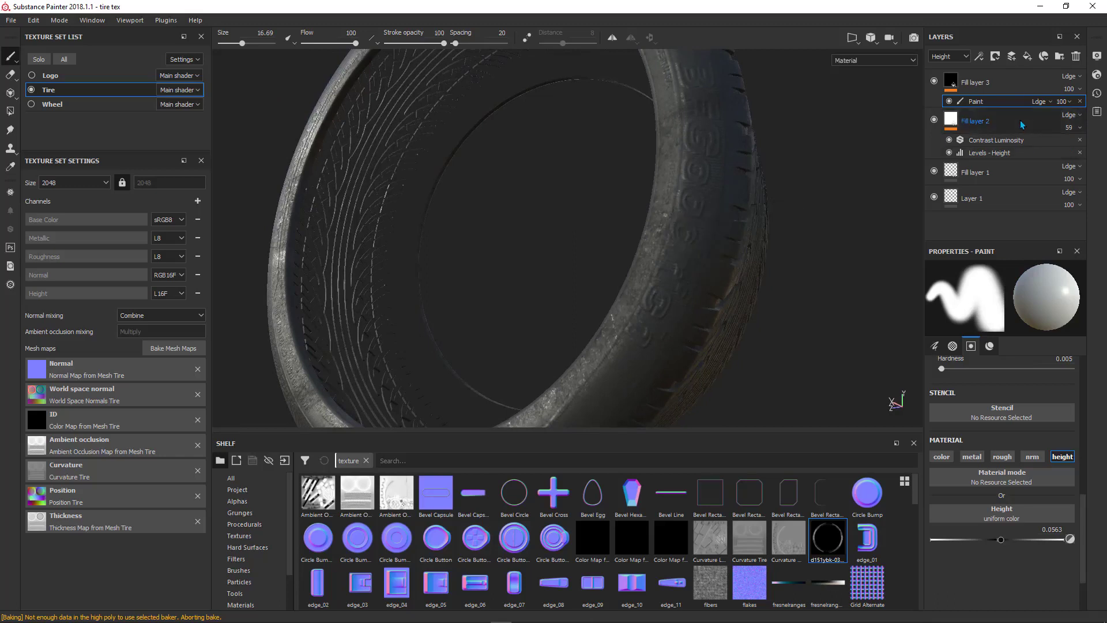
# Add a Sharpen filter above Fill layer 3's paint effect and set its intensity to 2.16
pyautogui.rightClick(1002, 98)
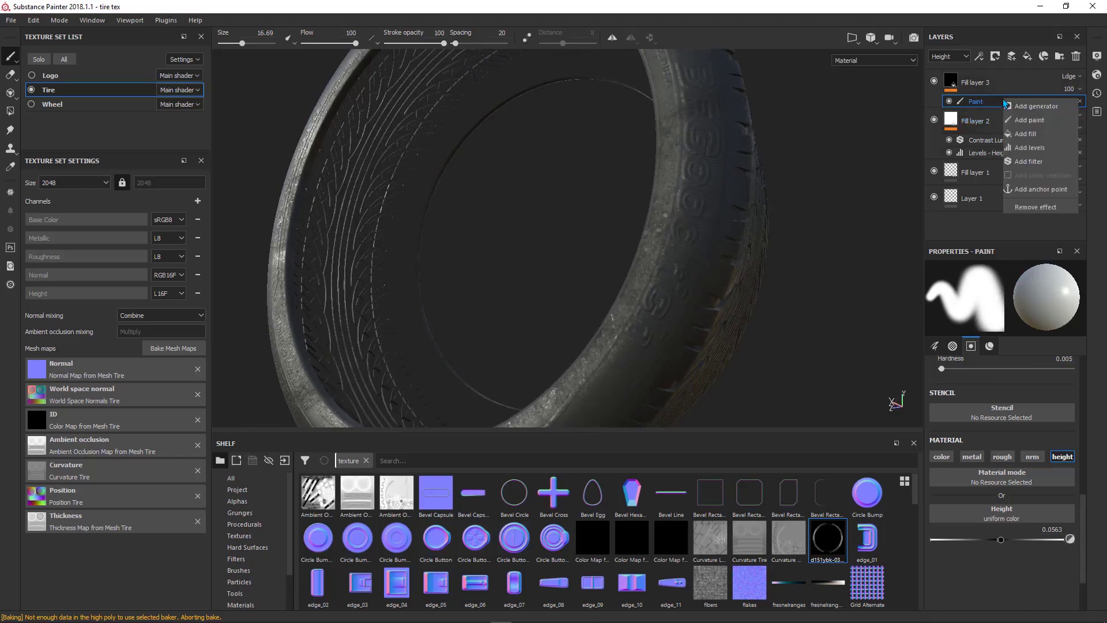
pyautogui.click(1020, 161)
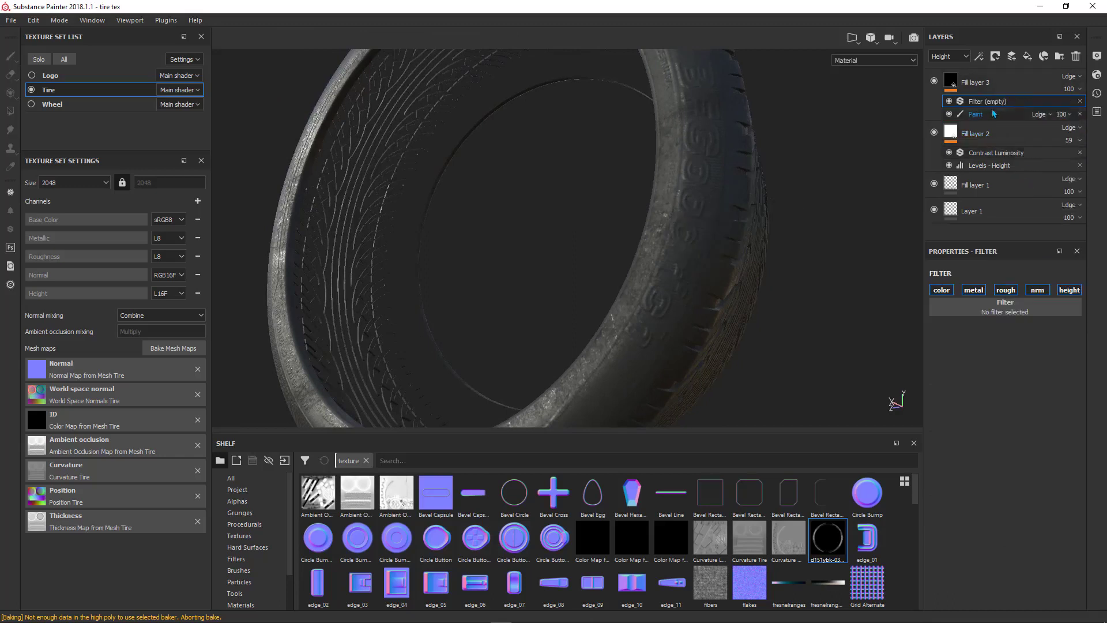
pyautogui.click(1013, 308)
pyautogui.scroll(-5, 1020, 430)
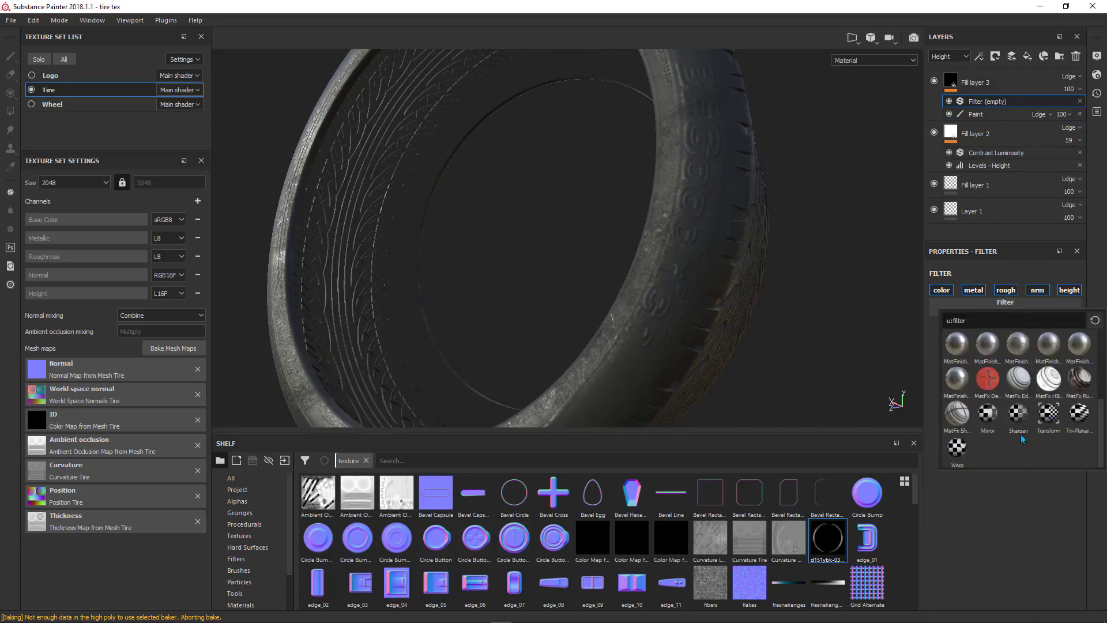
pyautogui.click(1022, 415)
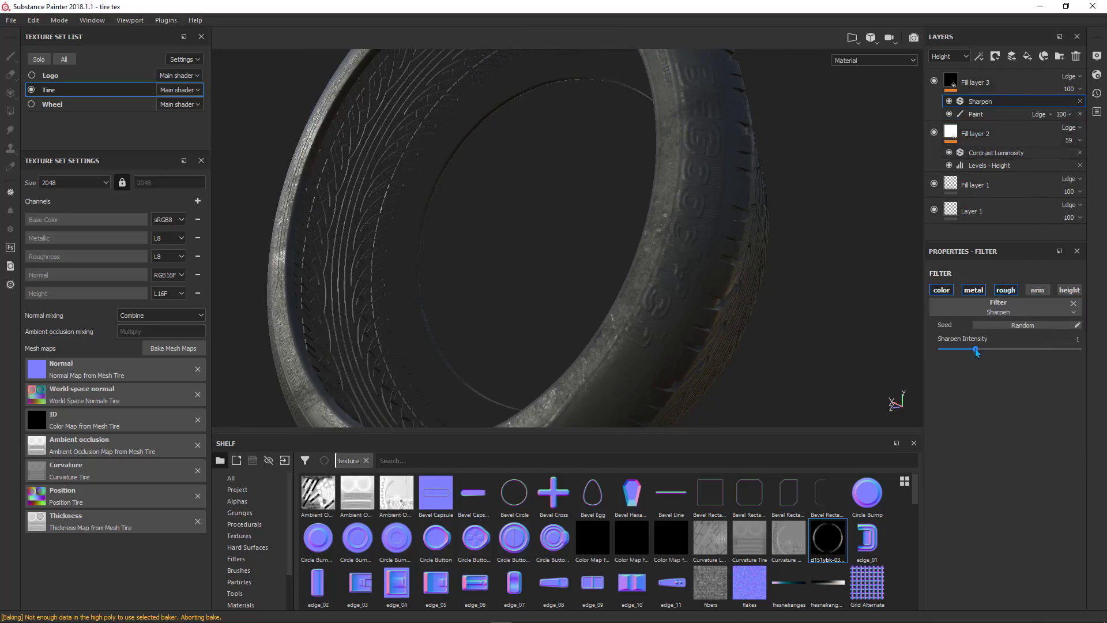
pyautogui.moveTo(975, 349); pyautogui.dragTo(1014, 355)
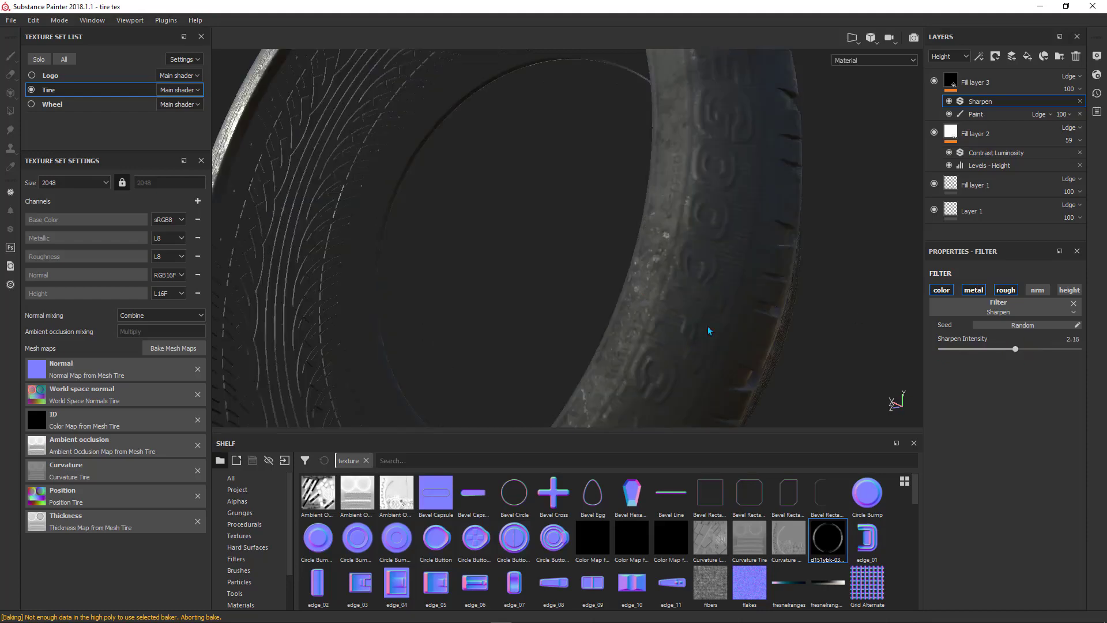
pyautogui.keyDown('alt'); pyautogui.moveTo(709, 331); pyautogui.dragTo(664, 155, button='right'); pyautogui.keyUp('alt')
pyautogui.keyDown('alt'); pyautogui.moveTo(664, 156); pyautogui.dragTo(692, 161); pyautogui.keyUp('alt')
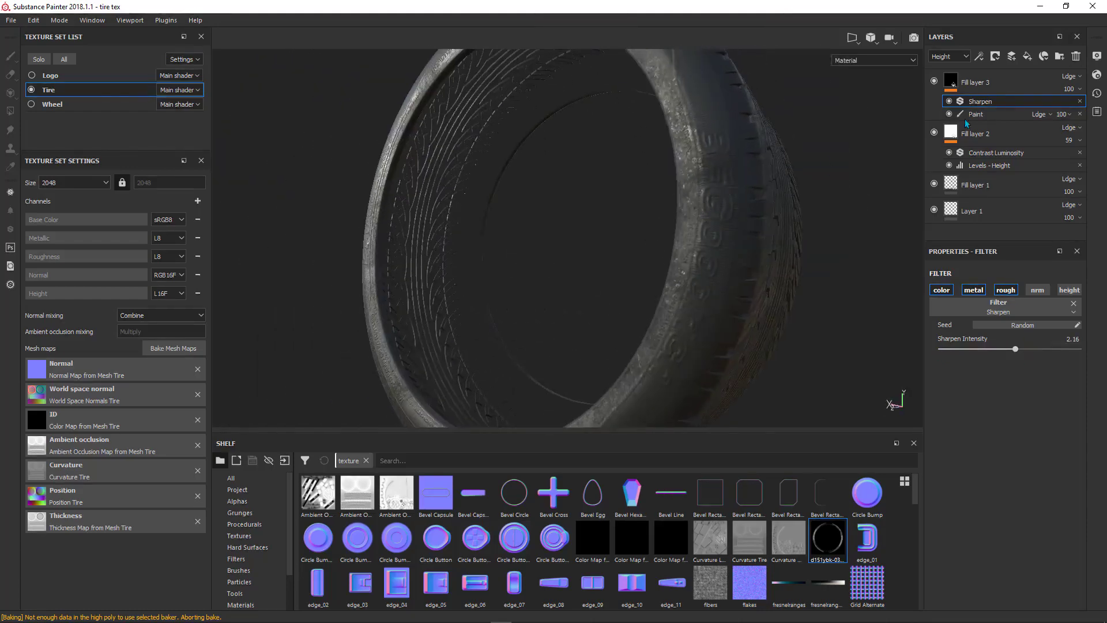
# Add a Levels effect to Fill layer 3 affecting the Height channel and set its midtone to 0.742
pyautogui.rightClick(1011, 101)
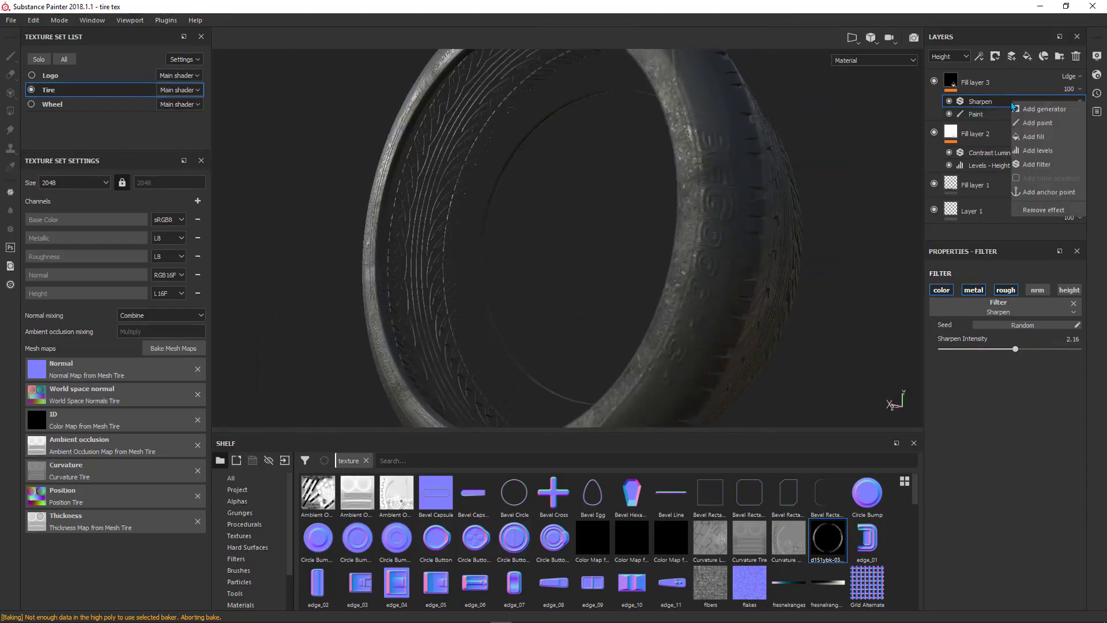
pyautogui.click(1031, 151)
pyautogui.click(1026, 288)
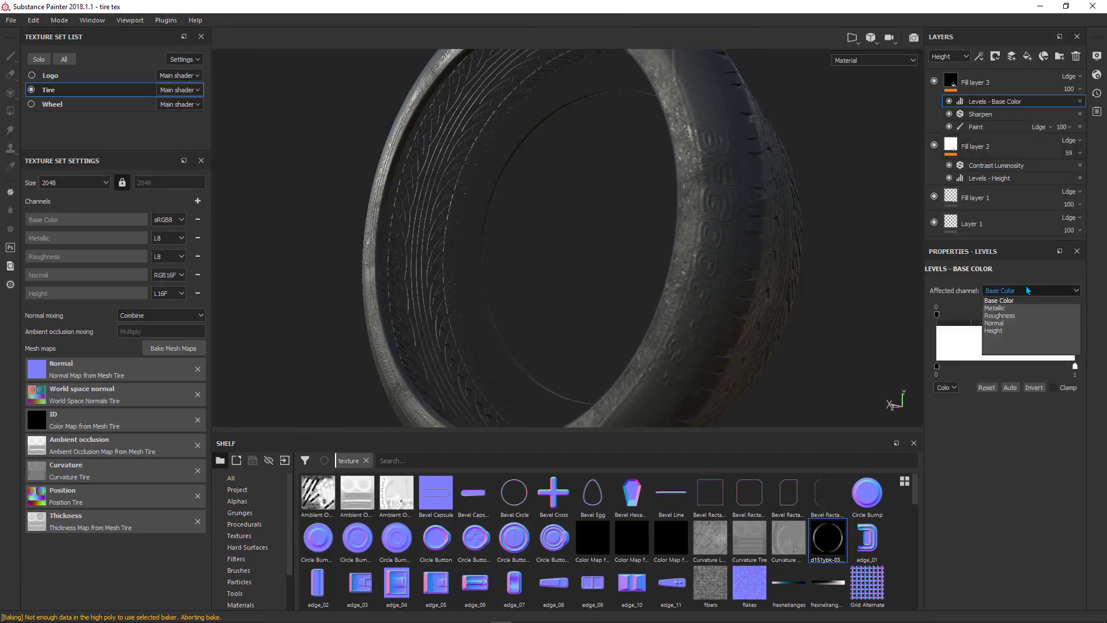
pyautogui.click(994, 330)
pyautogui.moveTo(1006, 316); pyautogui.dragTo(992, 314)
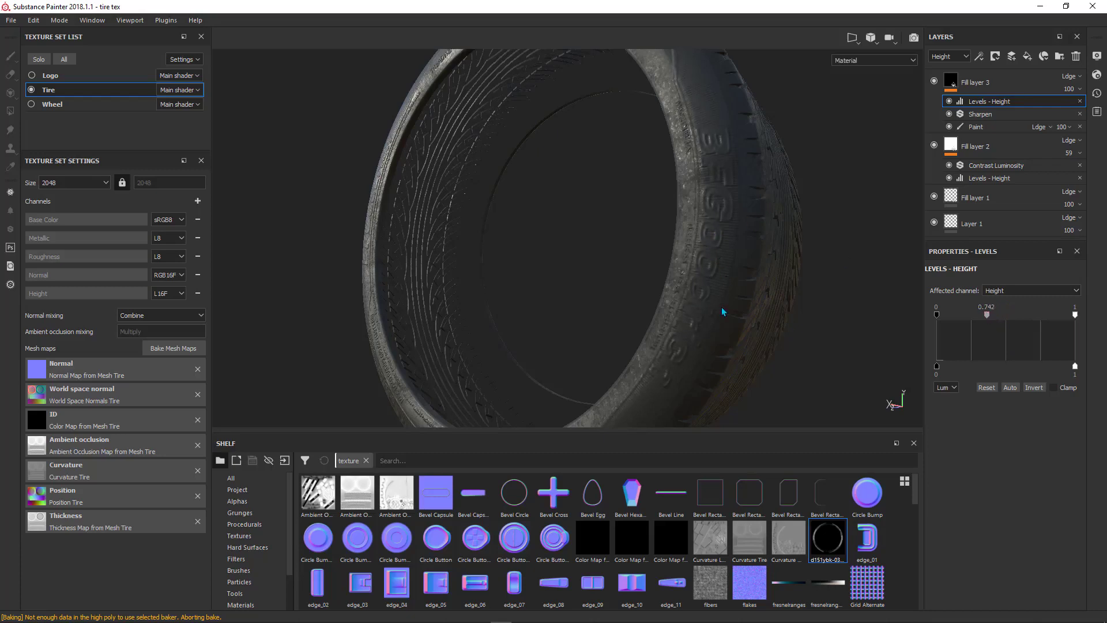
# Set the Height levels midtone to 0.656 on Fill layer 3 and move the Sharpen filter above the Levels effect
pyautogui.keyDown('alt'); pyautogui.moveTo(715, 282); pyautogui.dragTo(666, 162); pyautogui.keyUp('alt')
pyautogui.keyDown('alt'); pyautogui.moveTo(666, 162); pyautogui.dragTo(659, 142, button='right'); pyautogui.keyUp('alt')
pyautogui.keyDown('alt'); pyautogui.moveTo(658, 141); pyautogui.dragTo(673, 169); pyautogui.keyUp('alt')
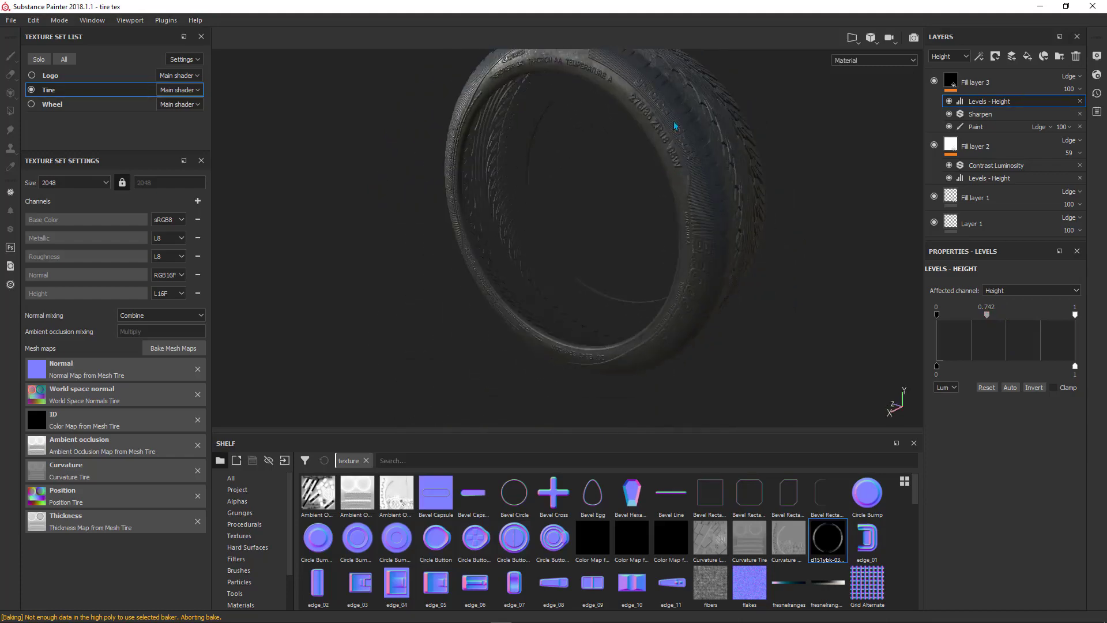
pyautogui.keyDown('alt'); pyautogui.moveTo(675, 126); pyautogui.dragTo(721, 258, button='right'); pyautogui.keyUp('alt')
pyautogui.keyDown('alt'); pyautogui.moveTo(697, 227); pyautogui.dragTo(688, 179); pyautogui.keyUp('alt')
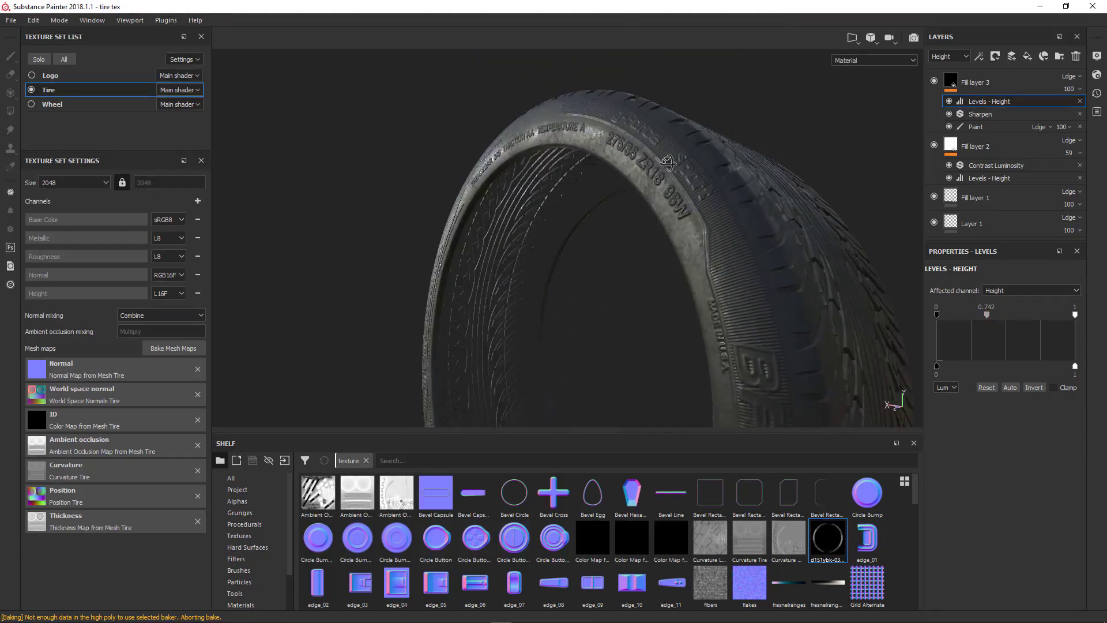
pyautogui.keyDown('alt'); pyautogui.moveTo(703, 231); pyautogui.dragTo(789, 302, button='right'); pyautogui.keyUp('alt')
pyautogui.moveTo(978, 322); pyautogui.dragTo(984, 322)
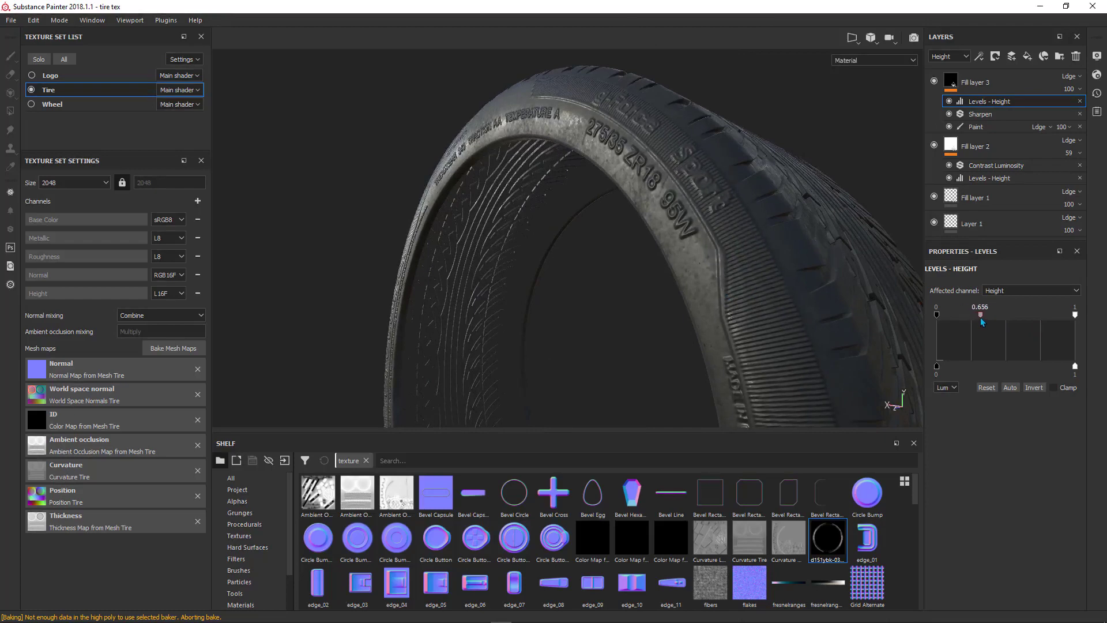
pyautogui.moveTo(1002, 117); pyautogui.dragTo(999, 98)
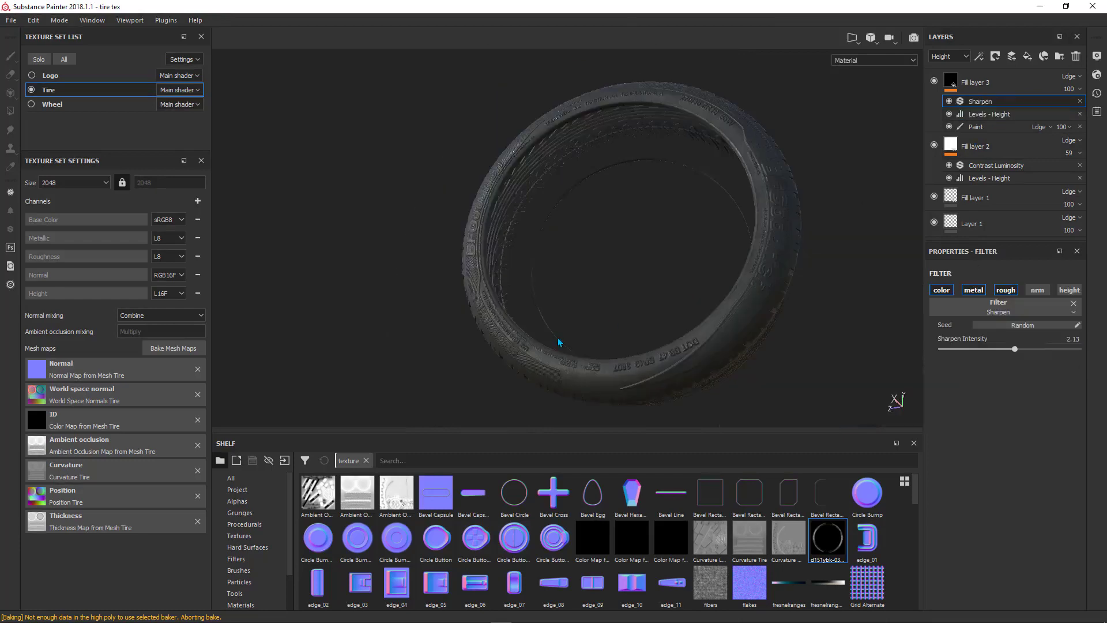
pyautogui.keyDown('alt'); pyautogui.moveTo(559, 343); pyautogui.dragTo(600, 230); pyautogui.keyUp('alt')
# Toggle Fill layer 1's visibility off and on to identify it, then rename it as Black Base
pyautogui.click(967, 75)
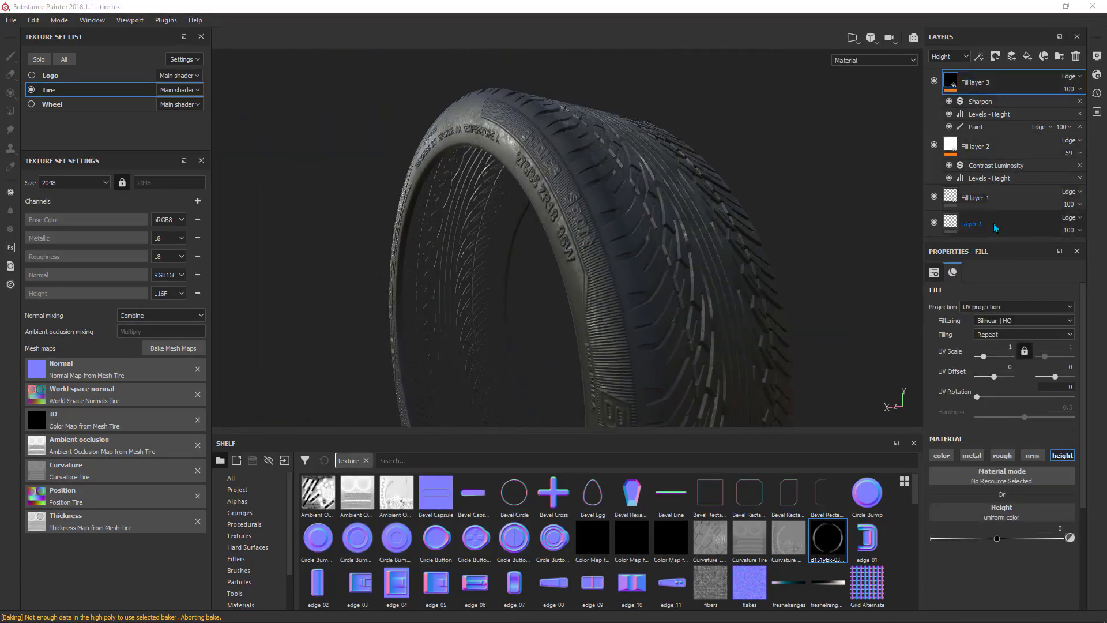
pyautogui.click(934, 197)
pyautogui.click(933, 196)
pyautogui.doubleClick(977, 198)
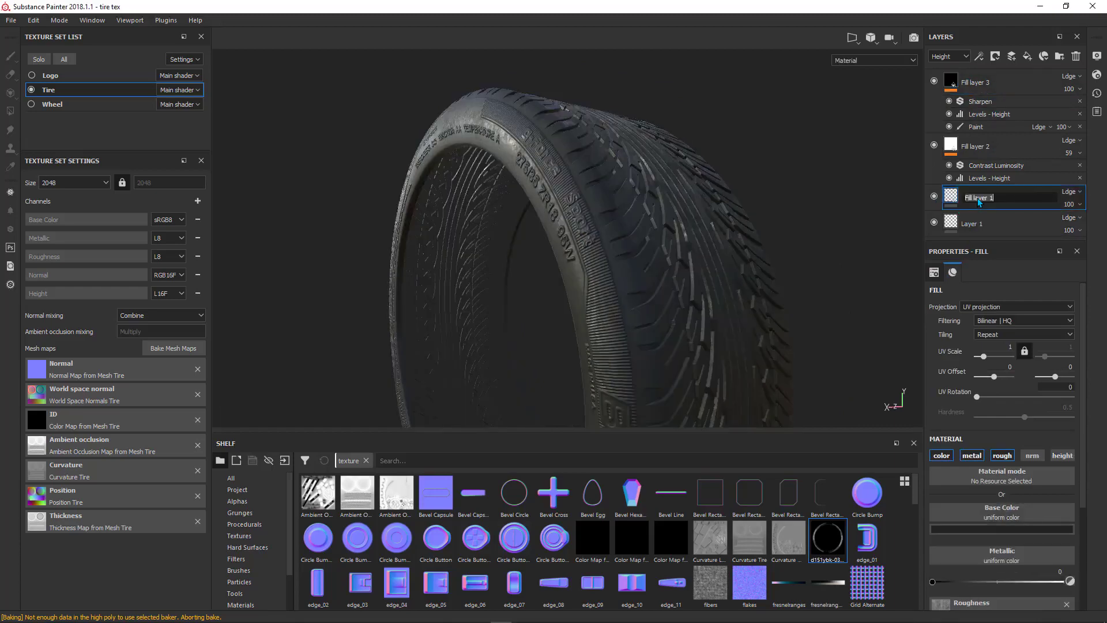
pyautogui.write('b')
pyautogui.write('lack Base')
pyautogui.press('Return')
# Rename Fill layer 2 as Hight and Fill layer 3 as Side tex
pyautogui.click(974, 147)
pyautogui.doubleClick(978, 147)
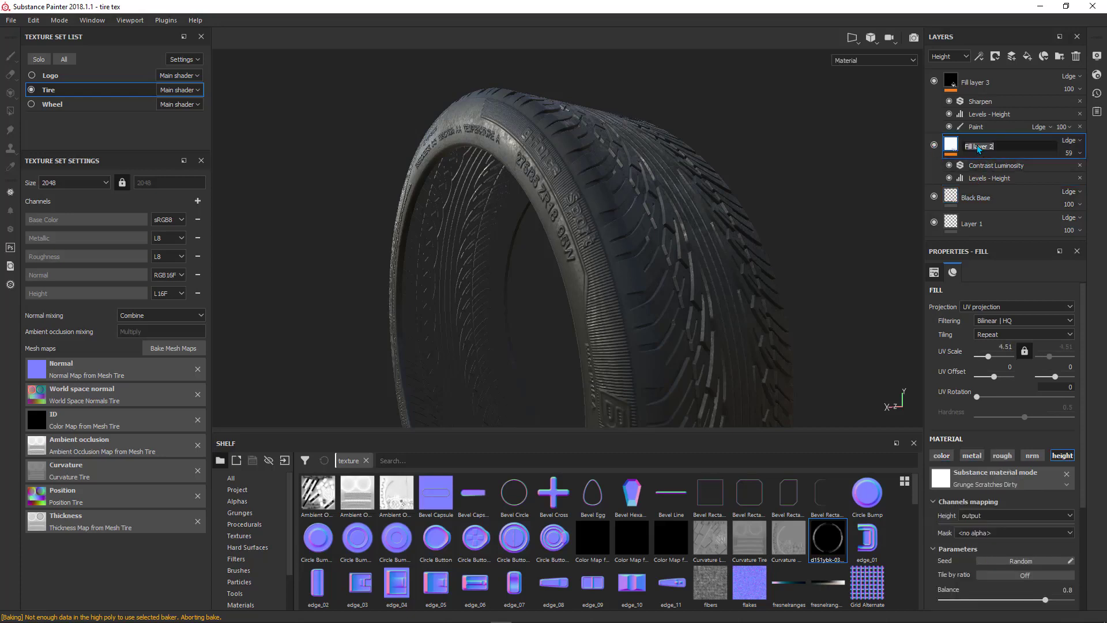
pyautogui.write('Hight')
pyautogui.press('Return')
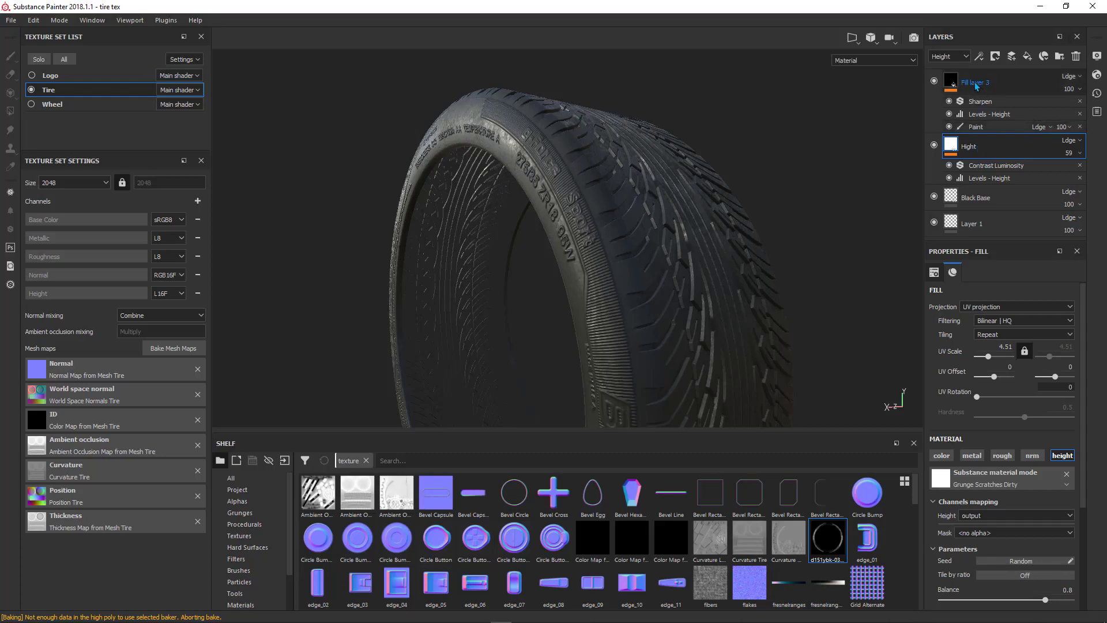
pyautogui.click(974, 82)
pyautogui.doubleClick(973, 84)
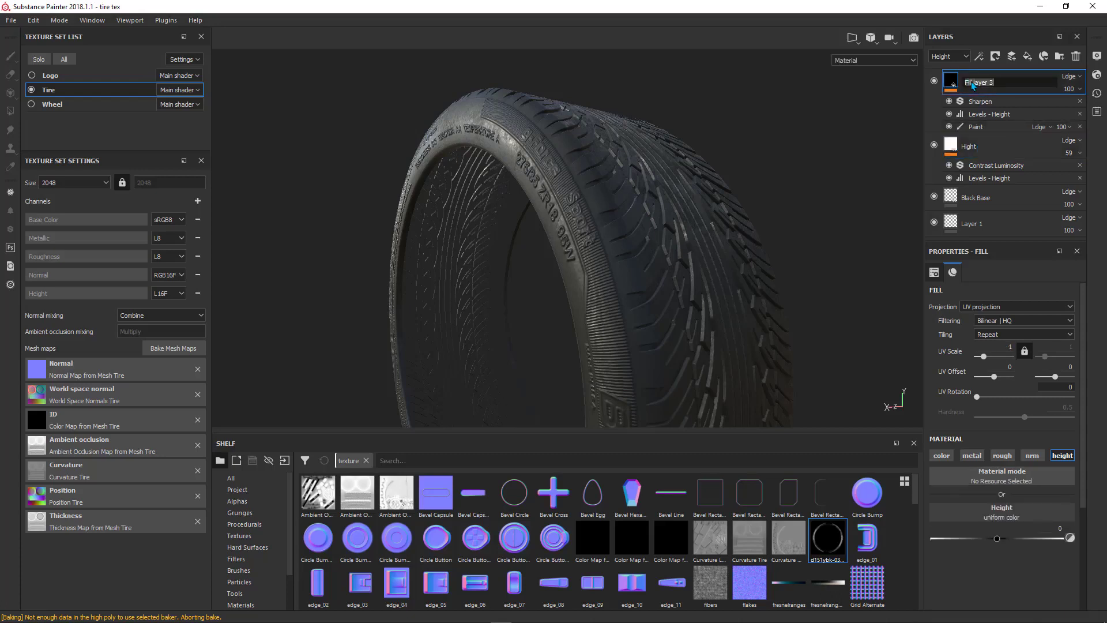
pyautogui.write('Side tex')
pyautogui.press('Return')
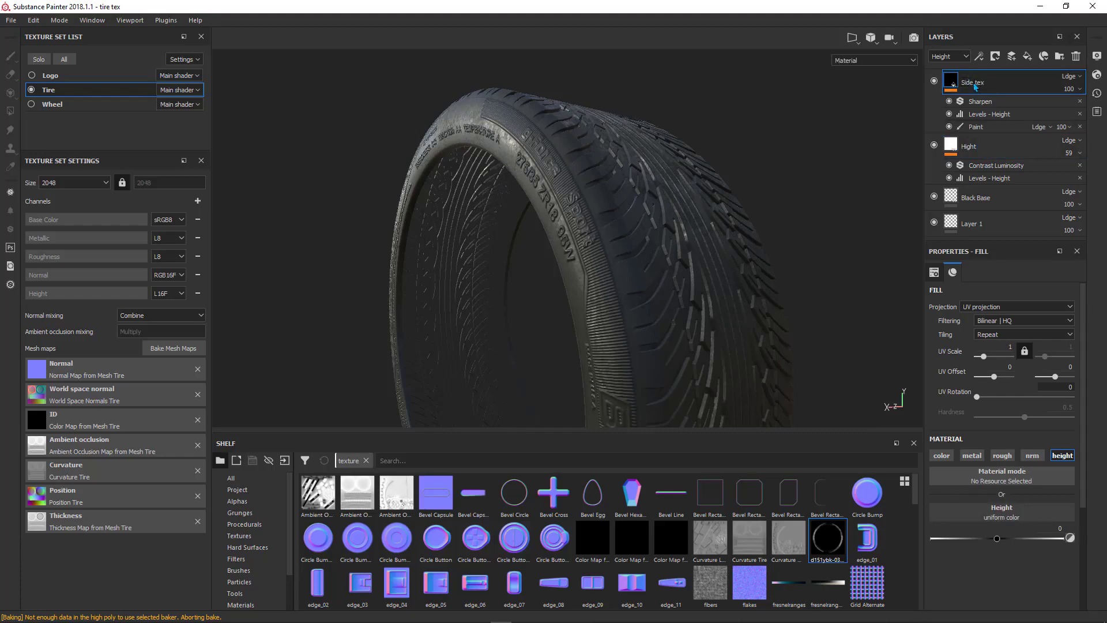
# Add a fill layer above Side tex and set its base color to a dark brown, RGB 0.121, 0.089, 0.056
pyautogui.click(1027, 57)
pyautogui.keyDown('alt'); pyautogui.moveTo(596, 257); pyautogui.dragTo(599, 260); pyautogui.keyUp('alt')
pyautogui.click(978, 530)
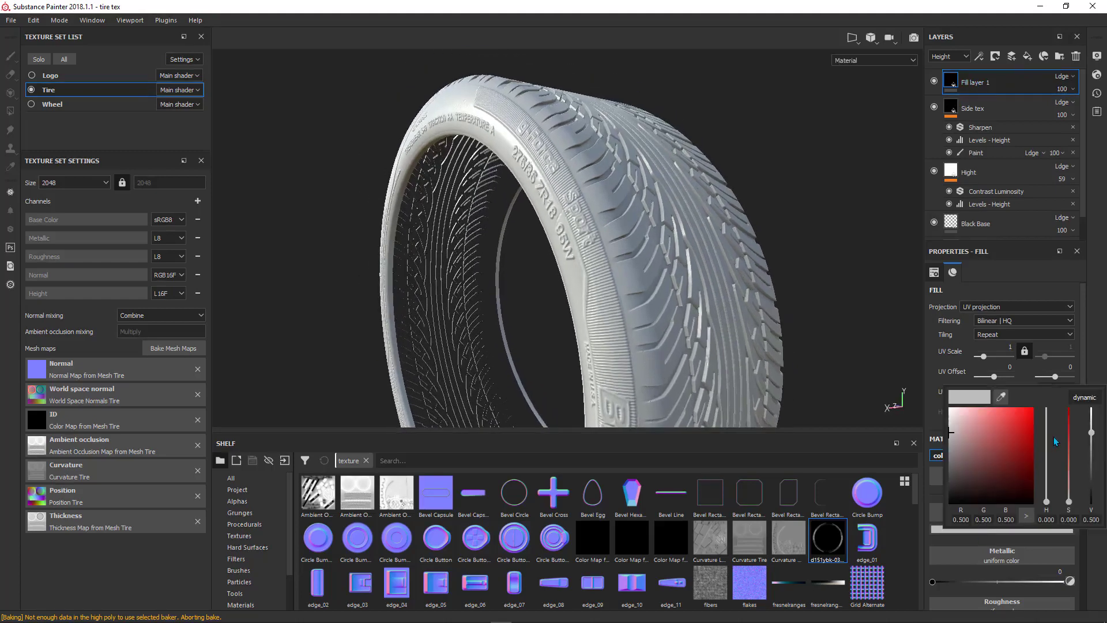
pyautogui.click(1084, 401)
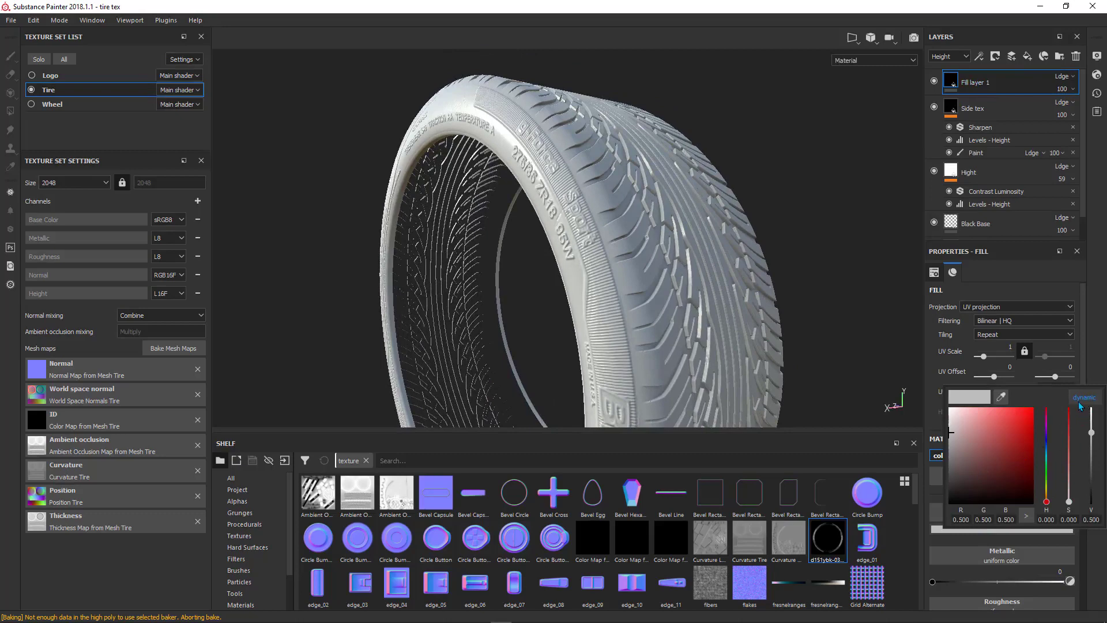
pyautogui.click(958, 475)
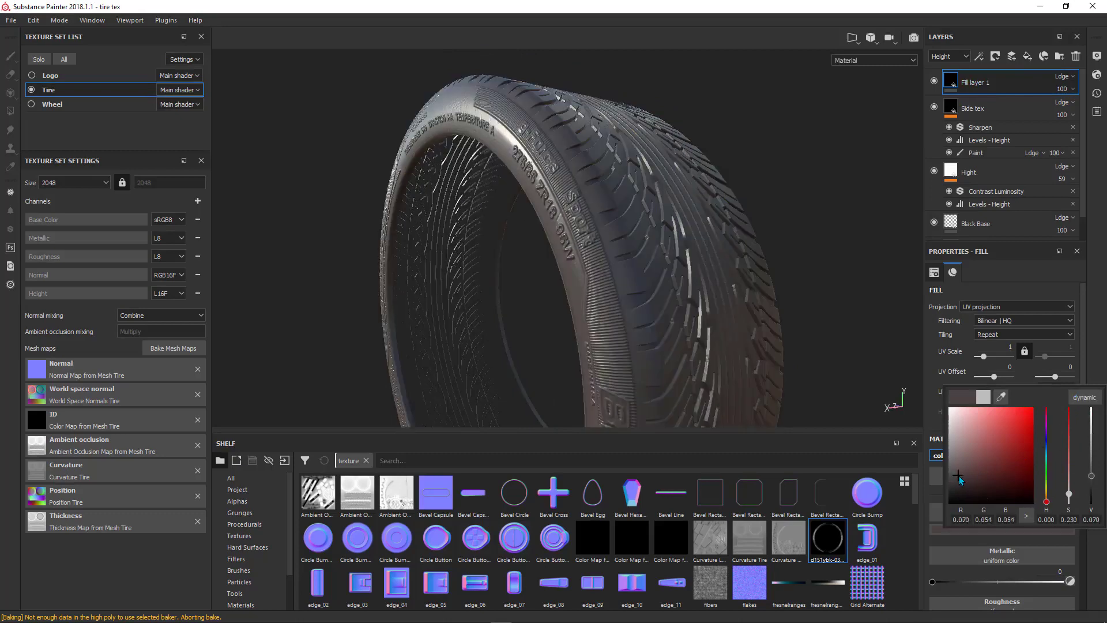
pyautogui.moveTo(1049, 498); pyautogui.dragTo(1046, 495)
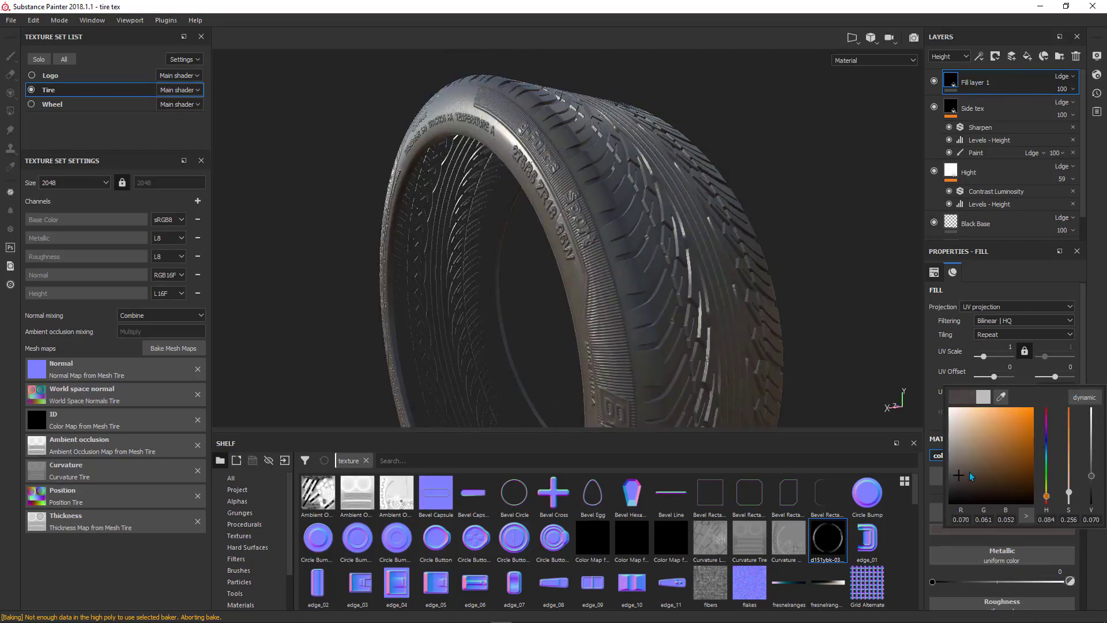
pyautogui.click(964, 456)
pyautogui.moveTo(960, 459); pyautogui.dragTo(973, 465)
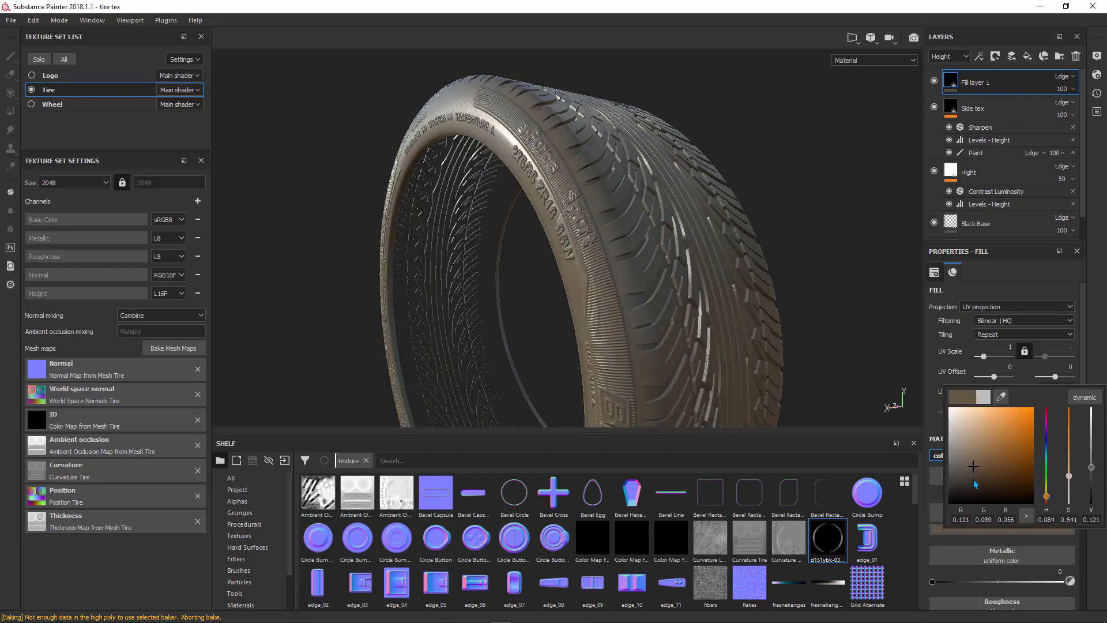
# Disable the height, normal and metallic channels on the brown fill layer and set its roughness to 0.71
pyautogui.click(959, 544)
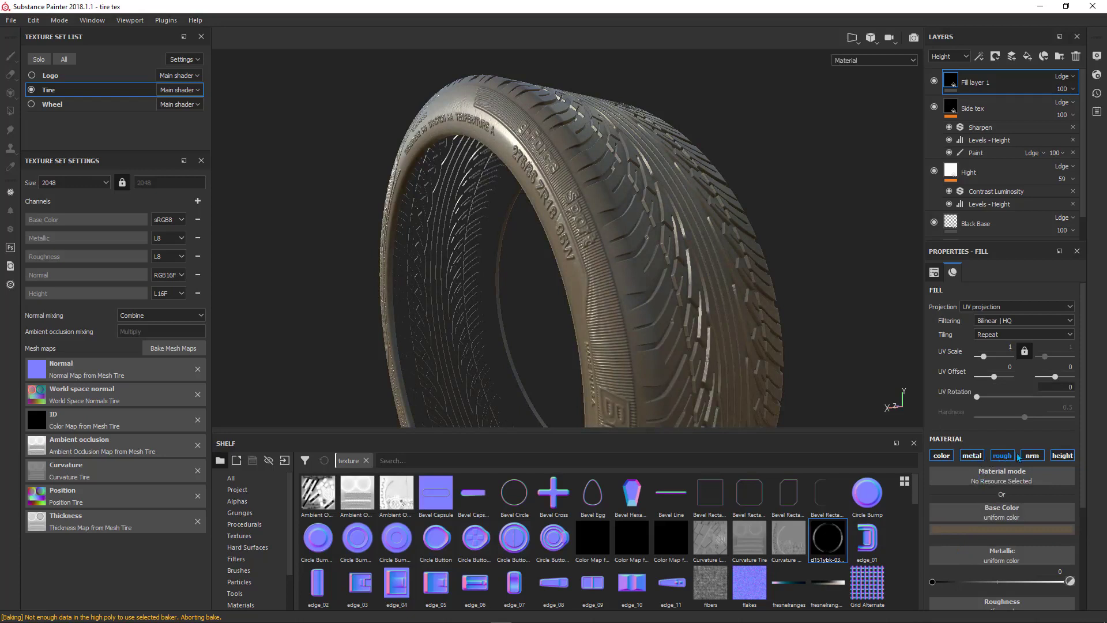
pyautogui.click(1057, 457)
pyautogui.click(1034, 459)
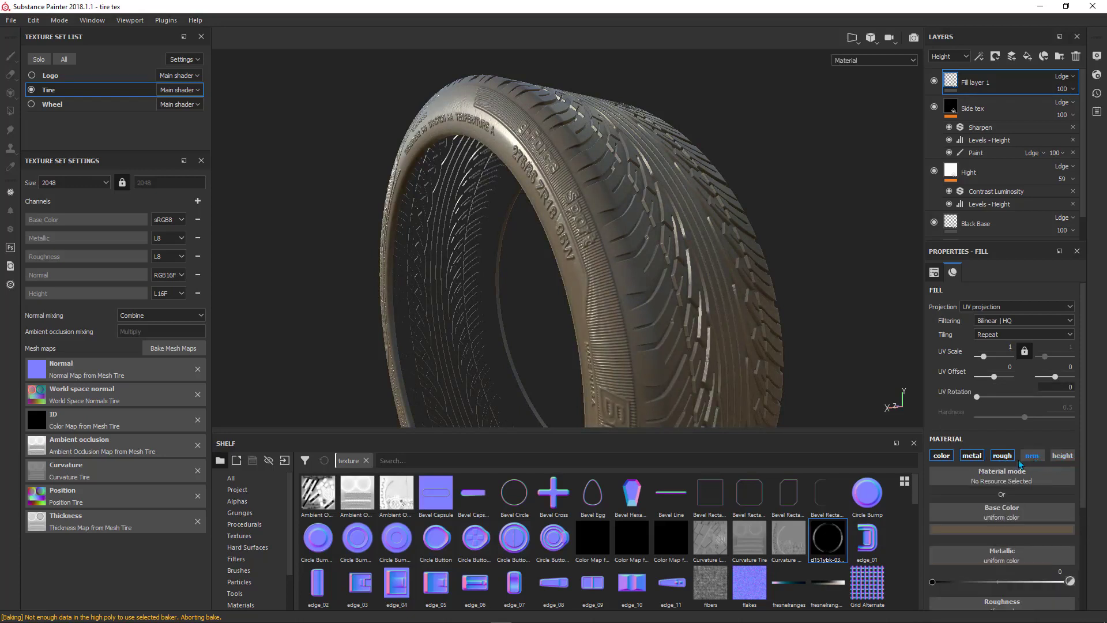
pyautogui.click(975, 456)
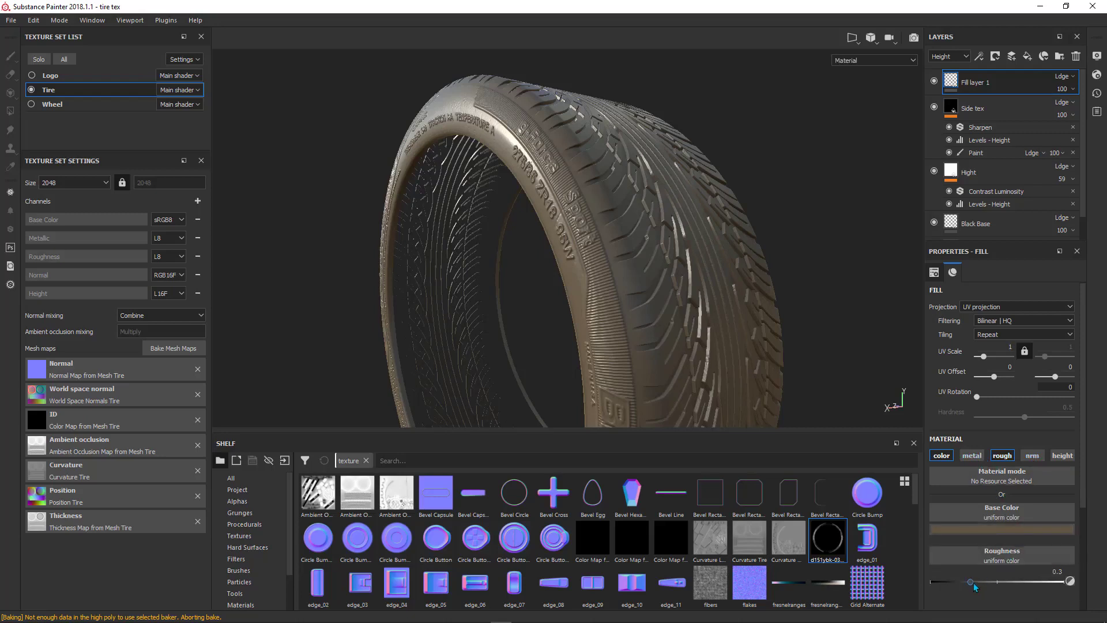
pyautogui.moveTo(973, 583); pyautogui.dragTo(1024, 580)
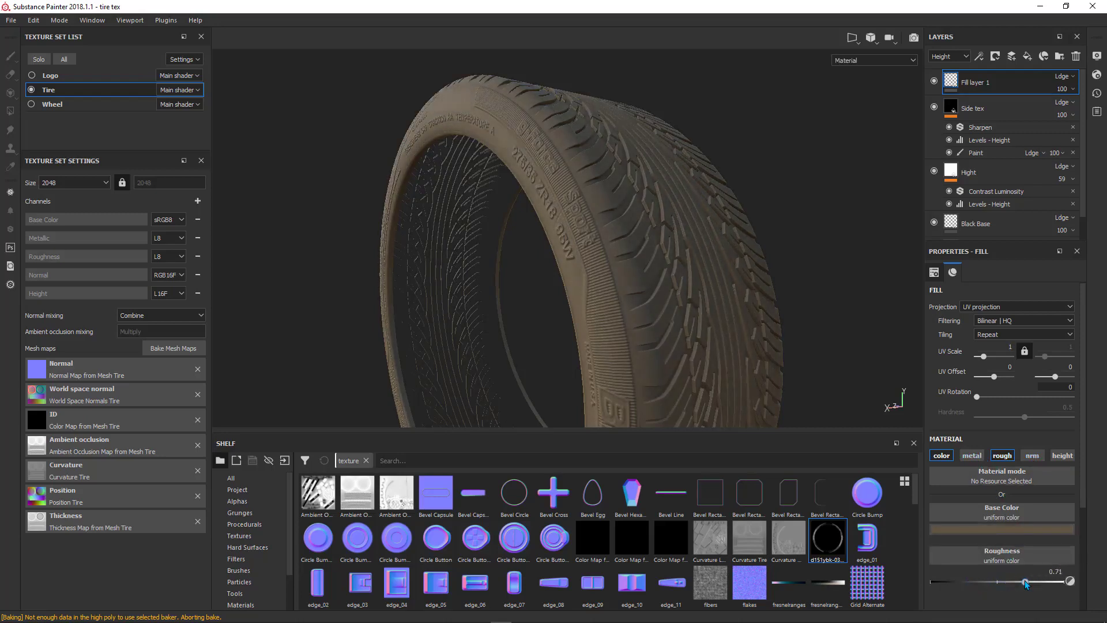
pyautogui.keyDown('alt'); pyautogui.moveTo(609, 288); pyautogui.dragTo(773, 398); pyautogui.keyUp('alt')
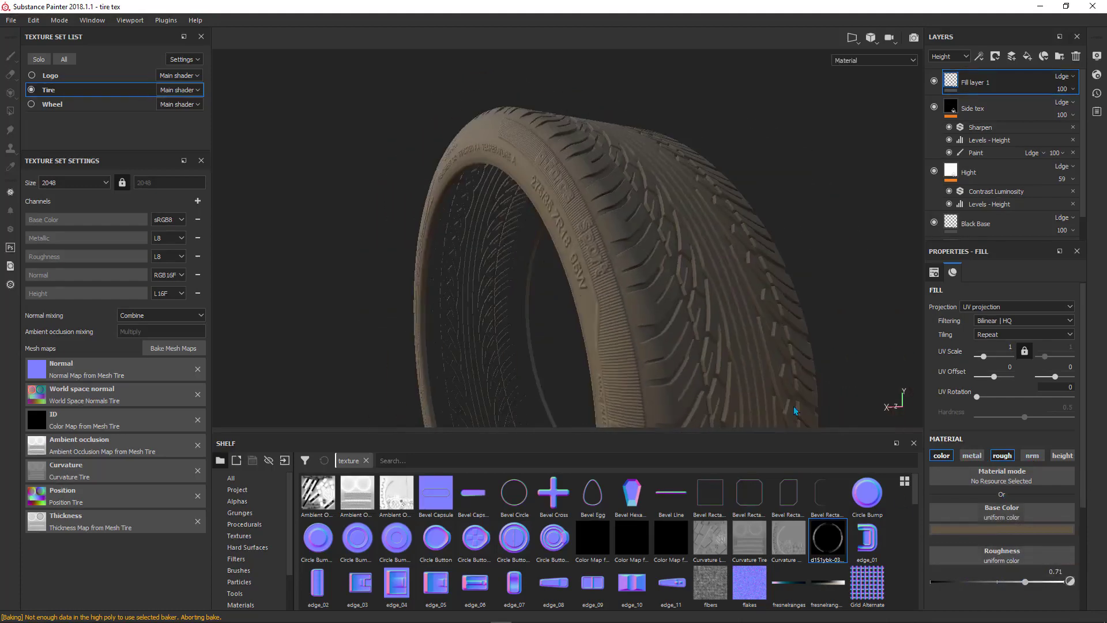
pyautogui.keyDown('alt'); pyautogui.moveTo(680, 300); pyautogui.dragTo(707, 271); pyautogui.keyUp('alt')
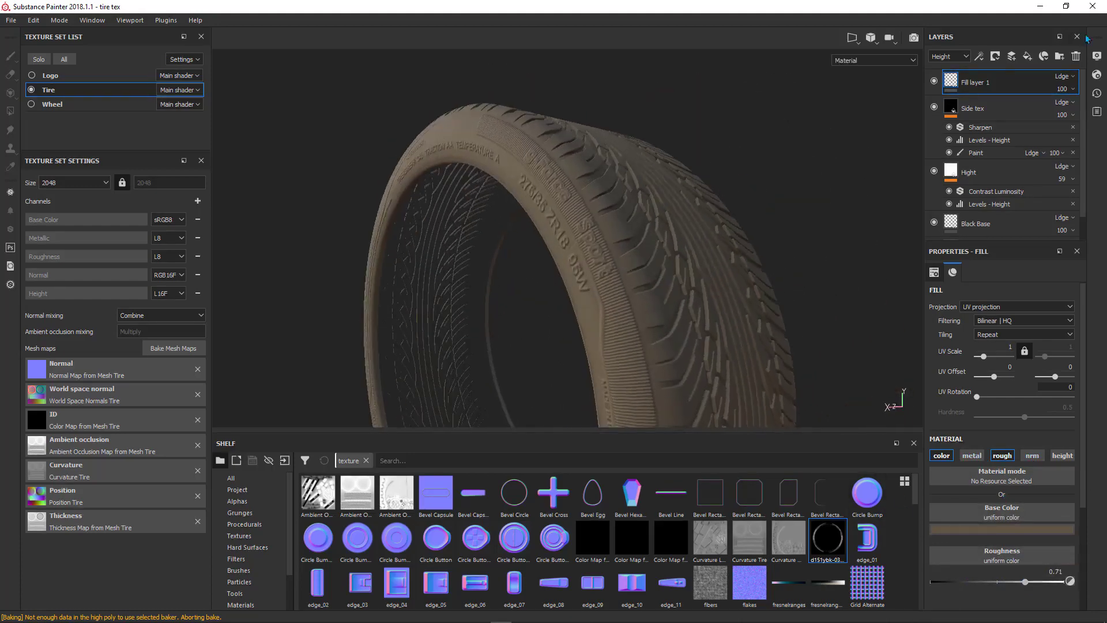
# Add a black mask to the brown fill layer and show the smart masks in the shelf
pyautogui.rightClick(993, 91)
pyautogui.click(991, 107)
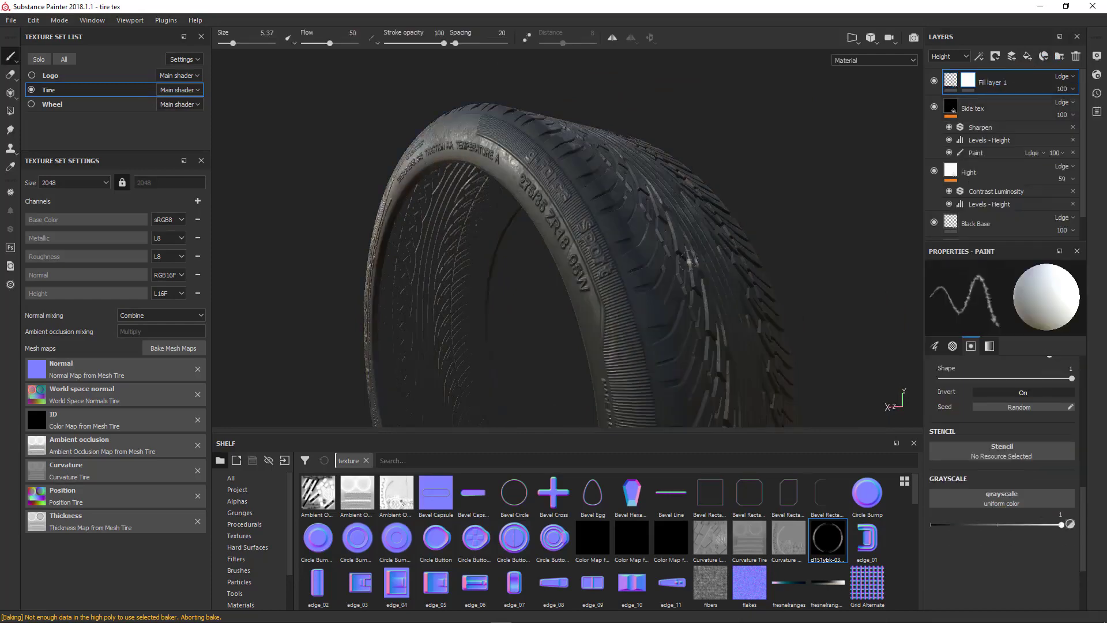
pyautogui.scroll(-4, 259, 577)
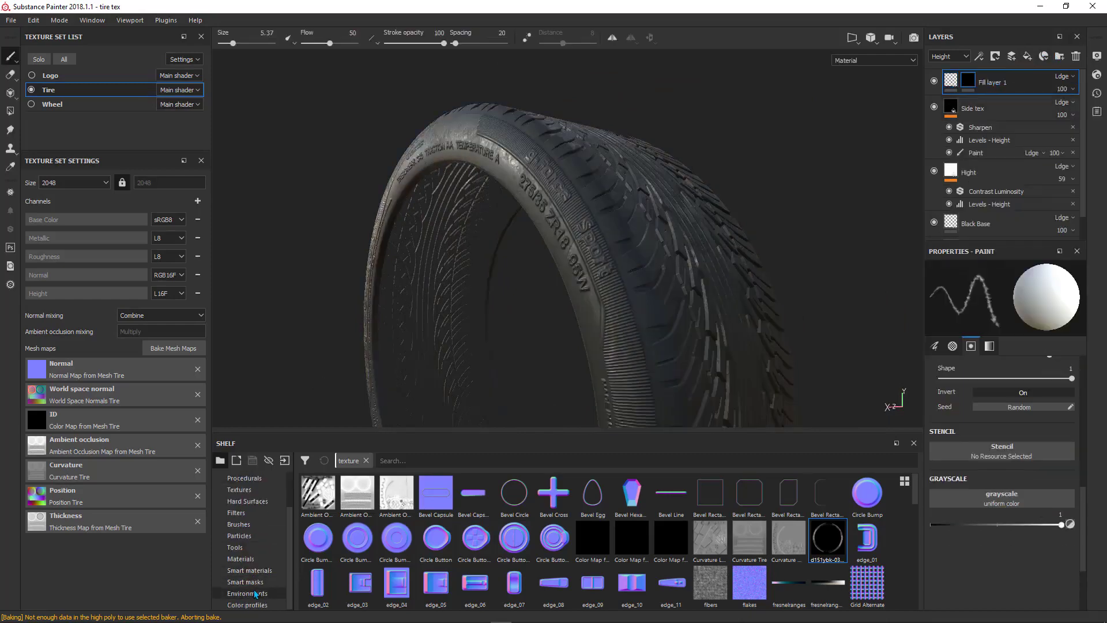
pyautogui.click(248, 582)
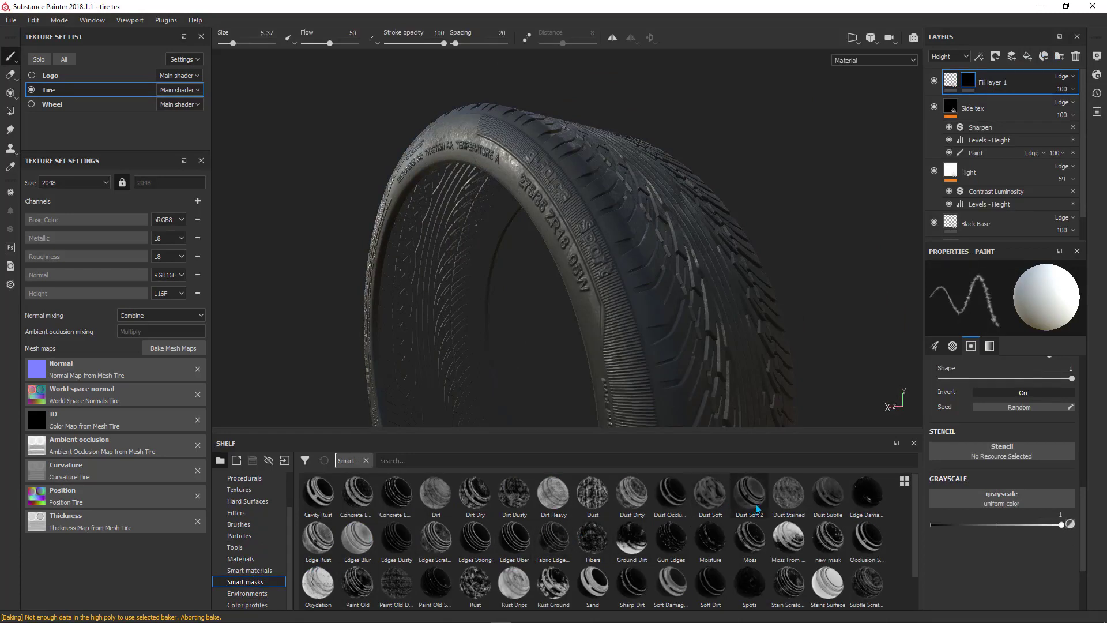
# Try the Dust Soft 2 smart mask on the brown fill layer
pyautogui.moveTo(536, 539)
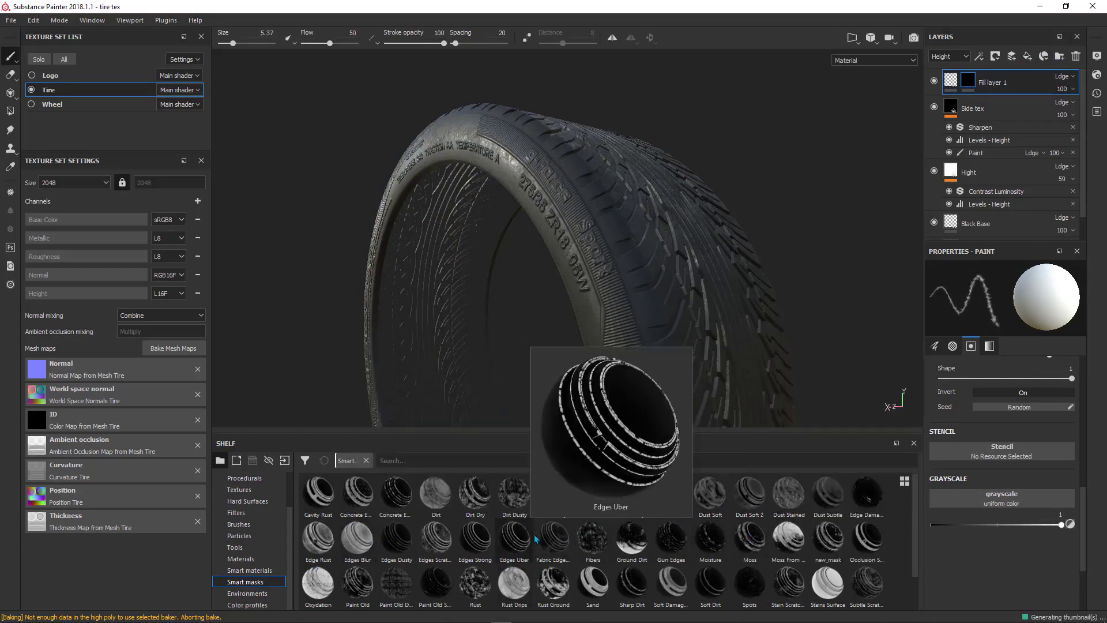
pyautogui.moveTo(761, 509)
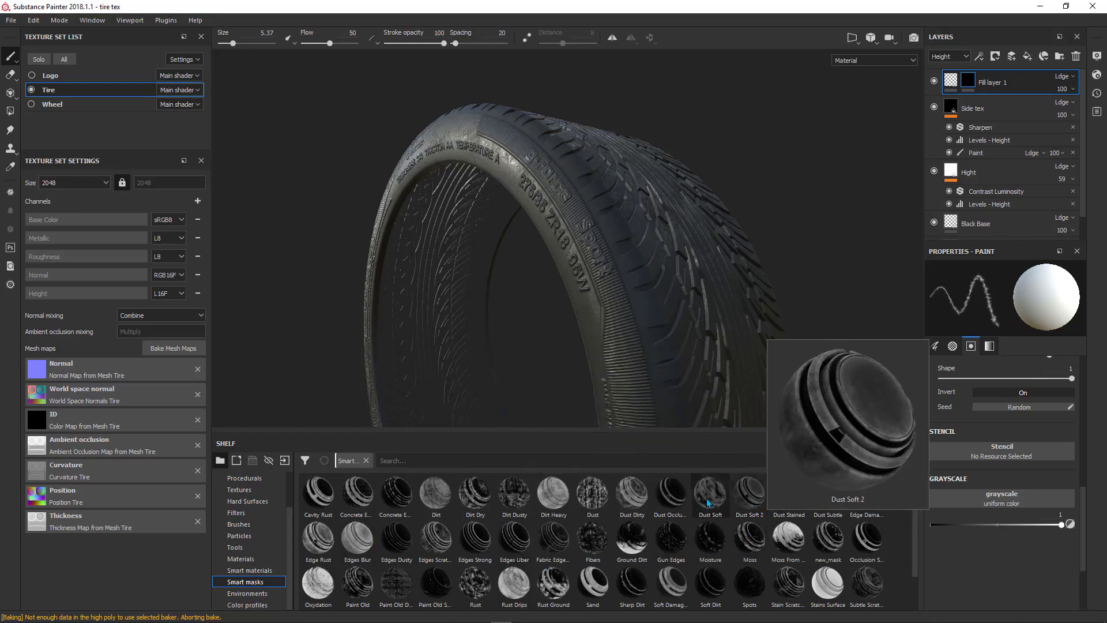
pyautogui.moveTo(792, 501)
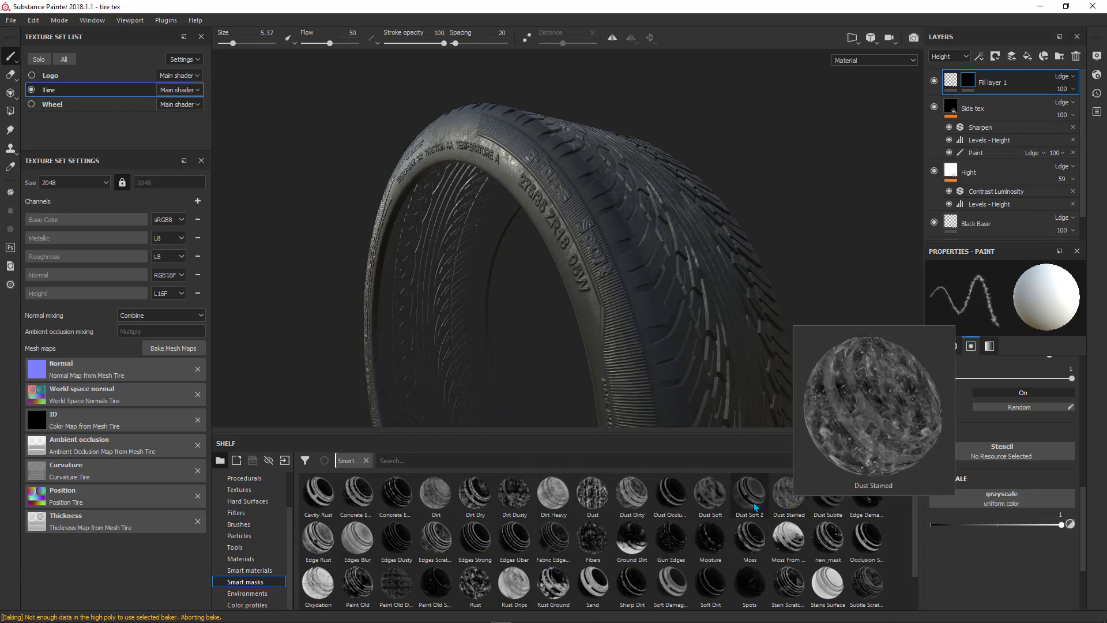
pyautogui.moveTo(751, 505); pyautogui.dragTo(973, 80)
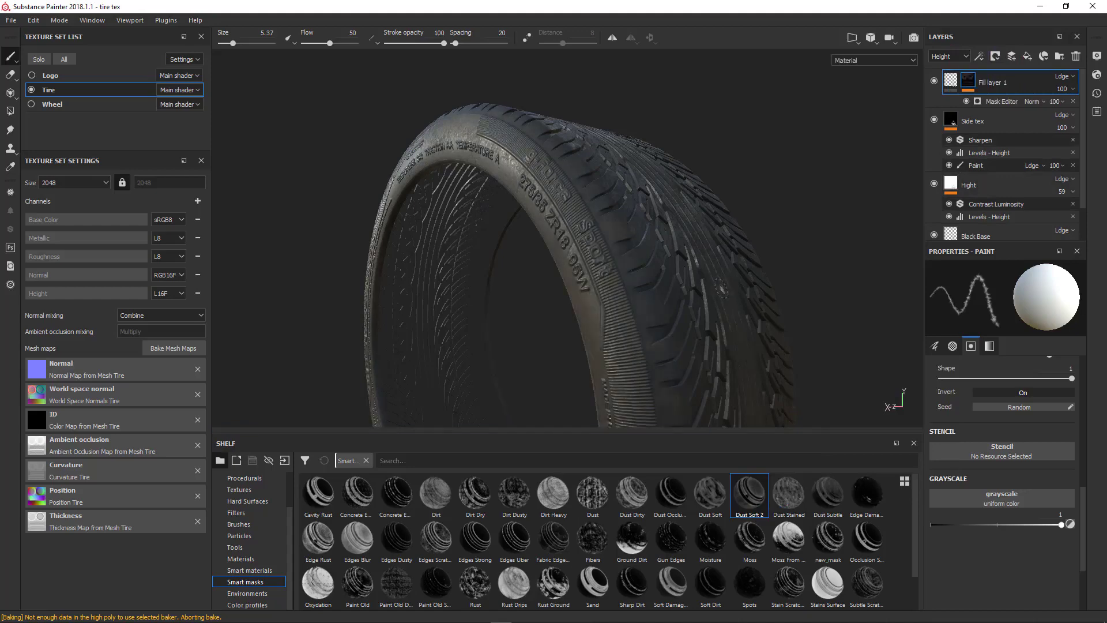
pyautogui.keyDown('alt'); pyautogui.moveTo(725, 288); pyautogui.dragTo(692, 269); pyautogui.keyUp('alt')
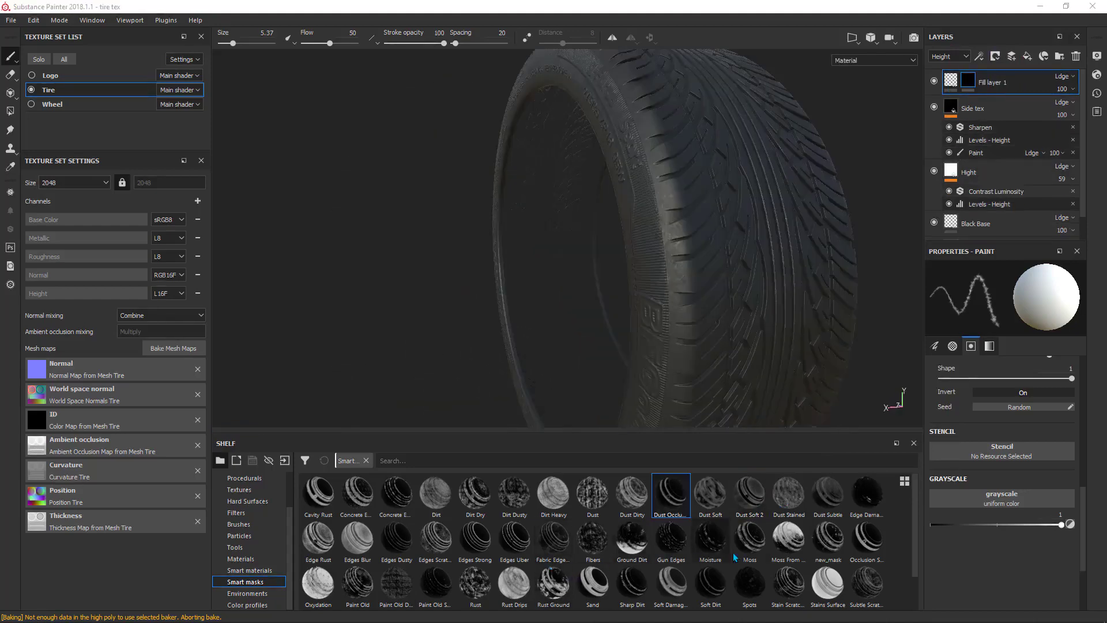
# Apply the Occlusion Strong smart mask to the brown fill layer so the color fills the tire's grooves
pyautogui.click(870, 547)
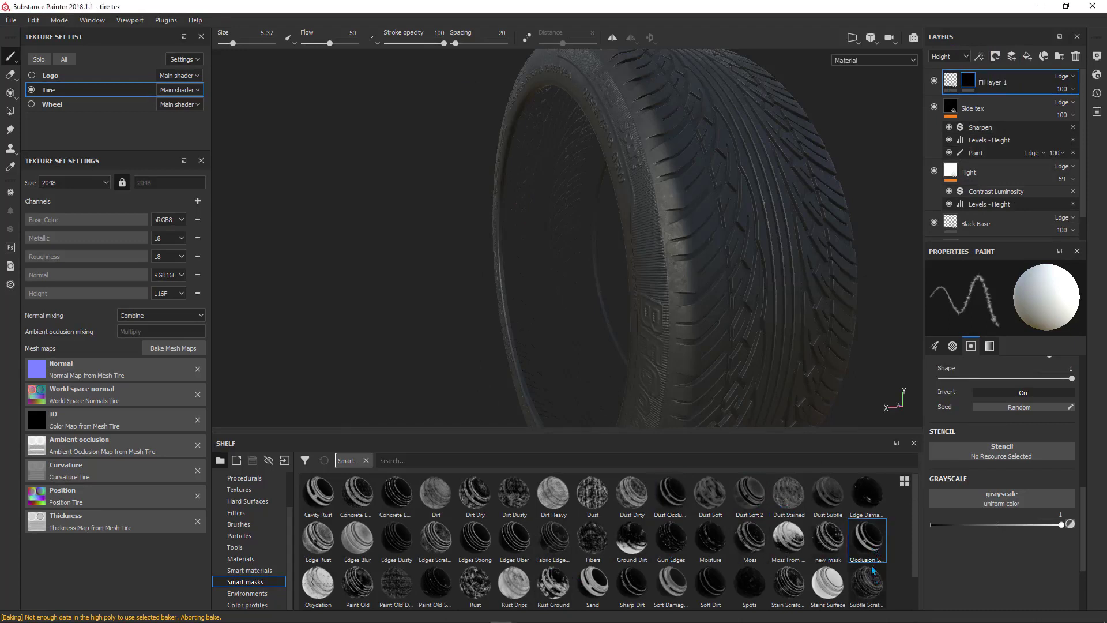
pyautogui.moveTo(870, 545)
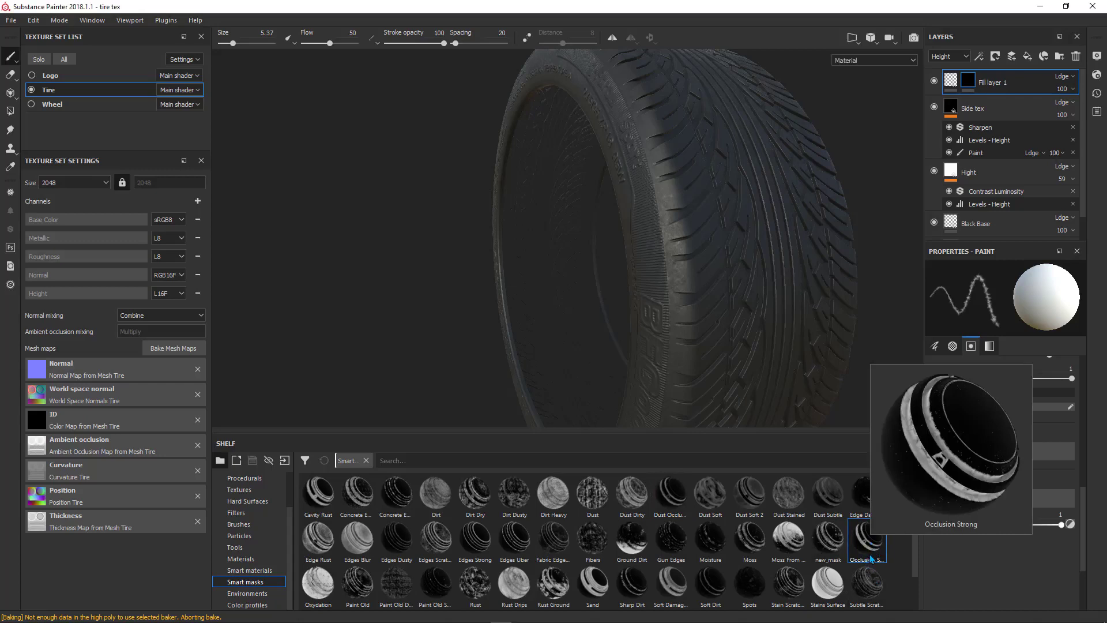
pyautogui.moveTo(871, 557); pyautogui.dragTo(972, 85)
pyautogui.keyDown('alt'); pyautogui.moveTo(746, 234); pyautogui.dragTo(710, 240); pyautogui.keyUp('alt')
# Darken the dirt layer's base color to RGB 0.079, 0.057, 0.035
pyautogui.click(950, 83)
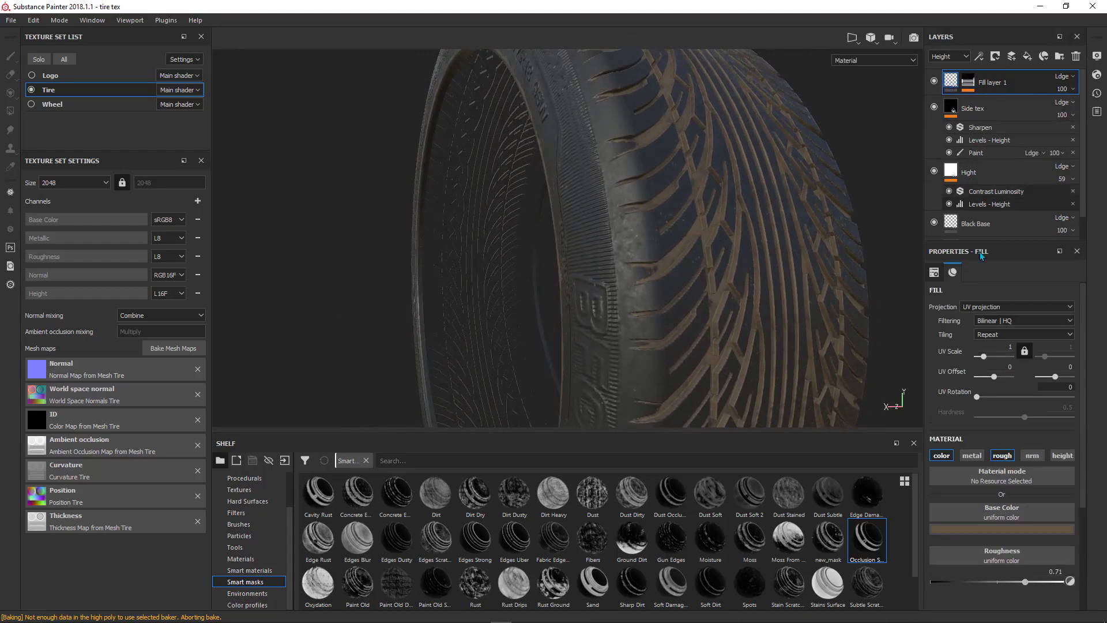
pyautogui.click(984, 530)
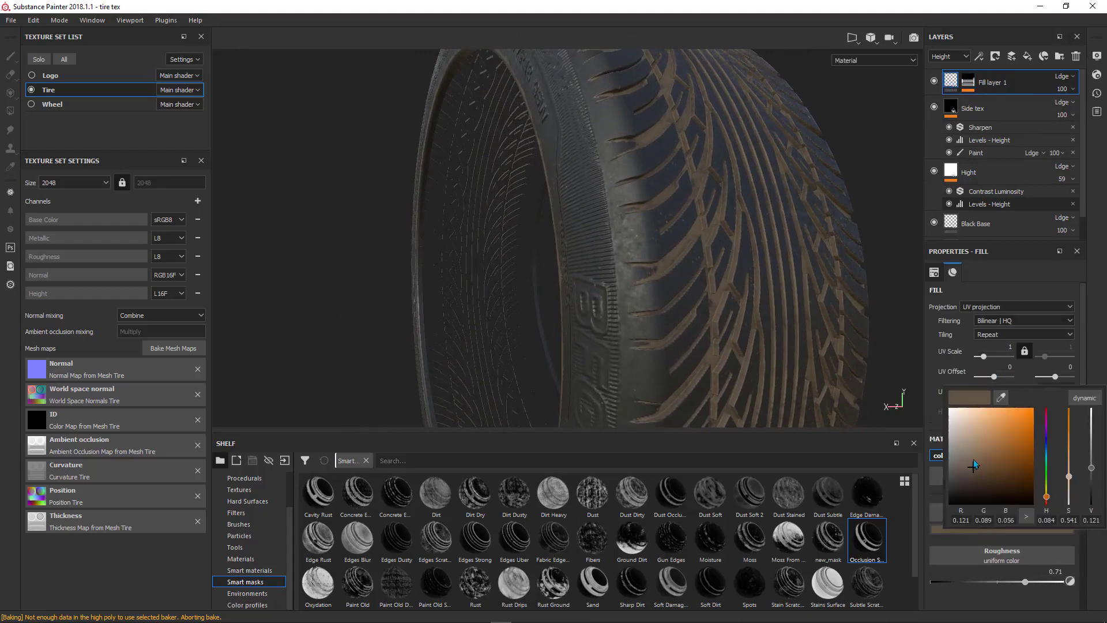
pyautogui.moveTo(973, 465); pyautogui.dragTo(973, 475)
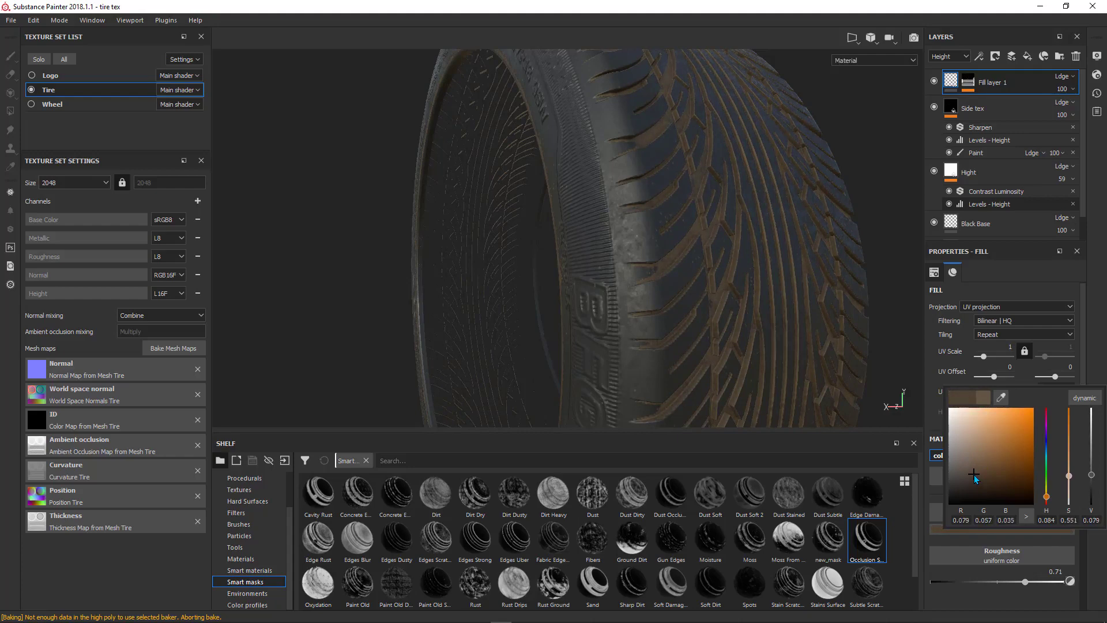
# Examine the masked dirt on the tire's tread, sidewall lettering and inner rim edge from several angles
pyautogui.keyDown('alt'); pyautogui.moveTo(747, 281); pyautogui.dragTo(712, 354); pyautogui.keyUp('alt')
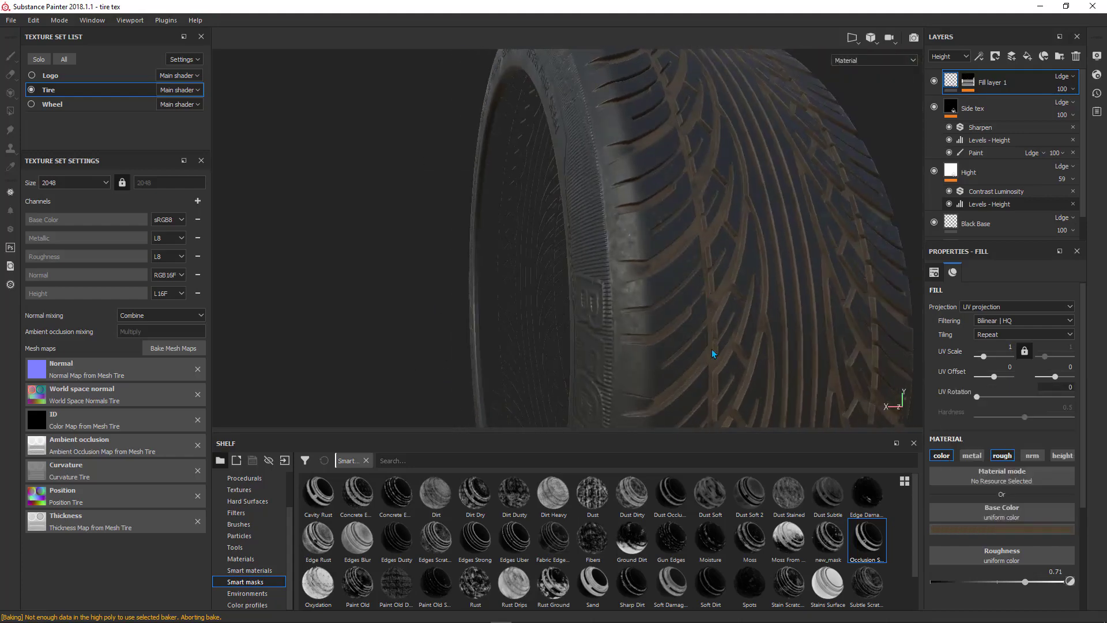
pyautogui.keyDown('alt'); pyautogui.moveTo(713, 354); pyautogui.dragTo(620, 161, button='right'); pyautogui.keyUp('alt')
pyautogui.keyDown('alt'); pyautogui.moveTo(620, 161); pyautogui.dragTo(670, 218); pyautogui.keyUp('alt')
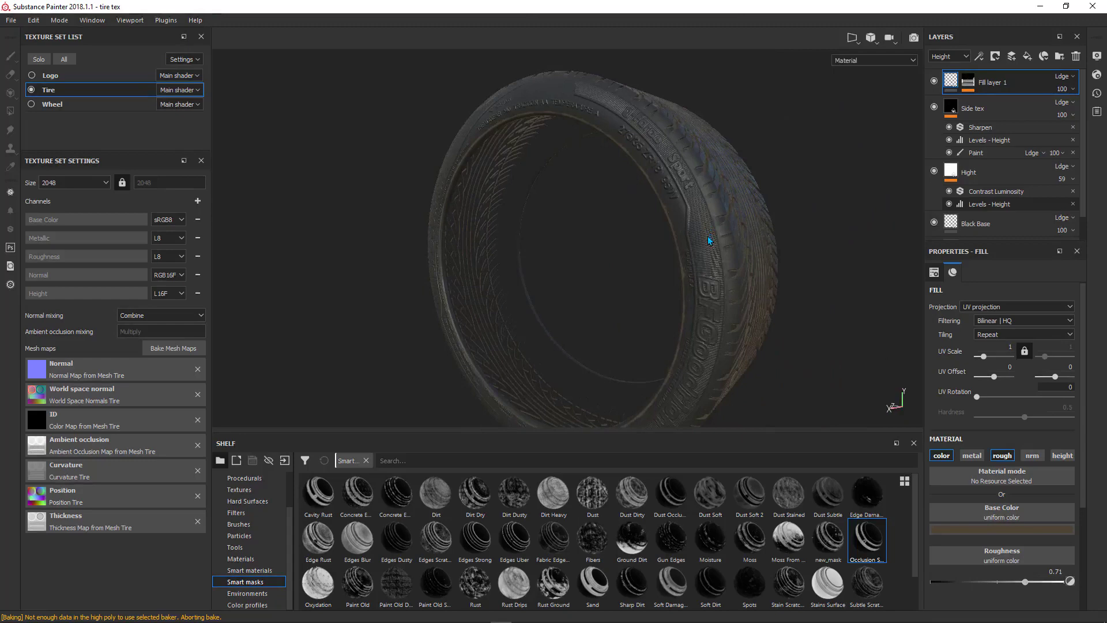
pyautogui.keyDown('alt'); pyautogui.moveTo(670, 219); pyautogui.dragTo(668, 202); pyautogui.keyUp('alt')
pyautogui.keyDown('alt'); pyautogui.moveTo(672, 202); pyautogui.dragTo(686, 292, button='right'); pyautogui.keyUp('alt')
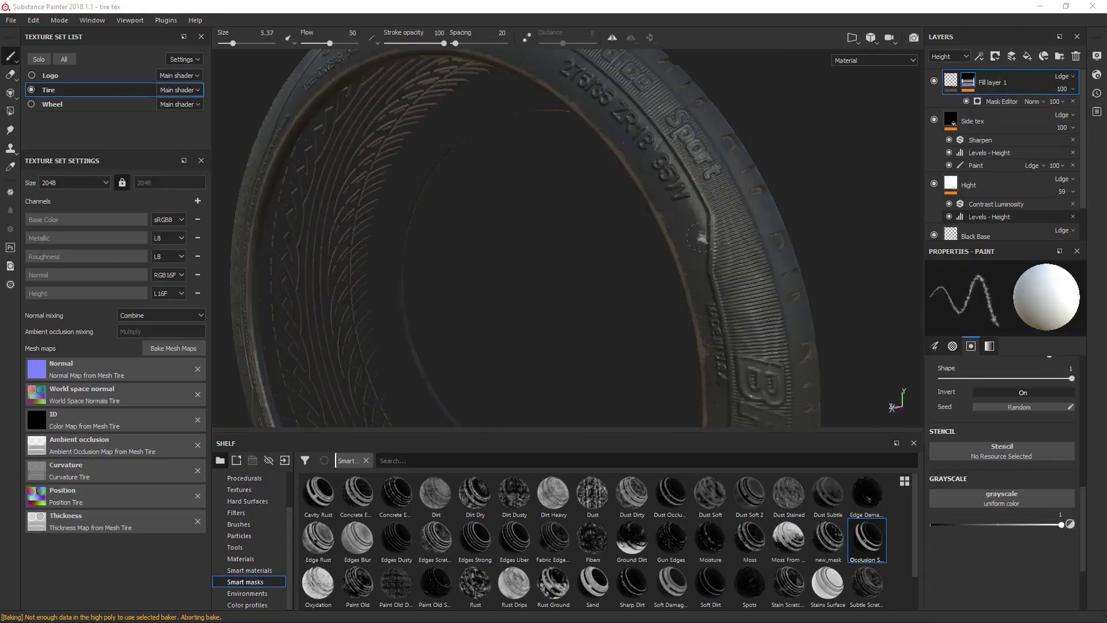
pyautogui.rightClick(840, 166)
pyautogui.click(778, 247)
pyautogui.keyDown('alt'); pyautogui.moveTo(778, 248); pyautogui.dragTo(740, 262); pyautogui.keyUp('alt')
pyautogui.scroll(2, 690, 242)
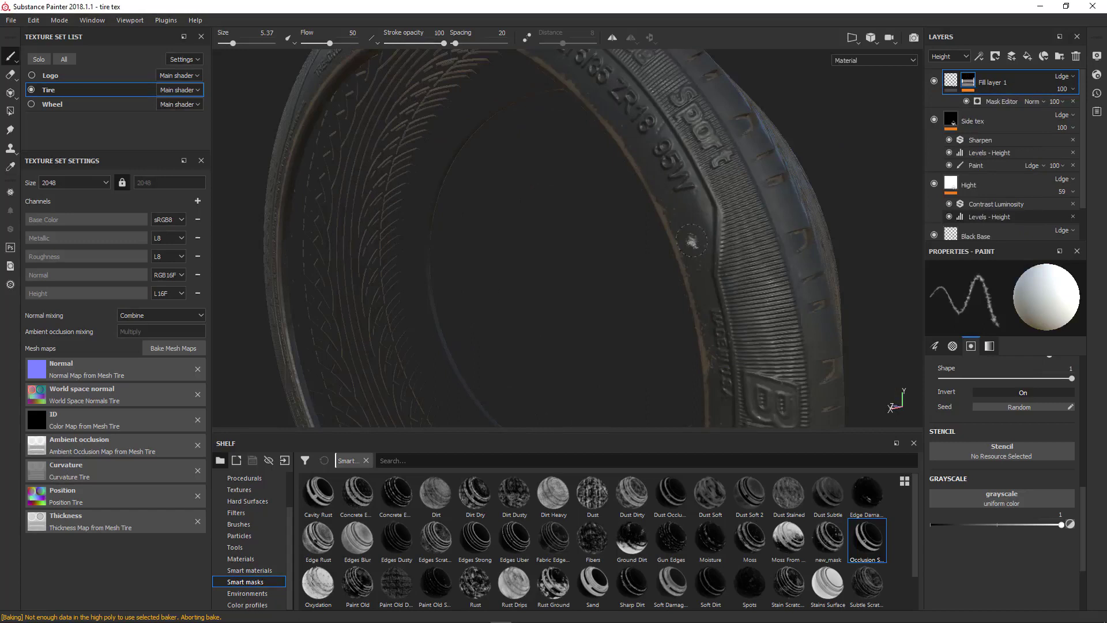
# Add a paint effect above the Mask Editor in the dirt layer's mask and set the brush grayscale to 0
pyautogui.click(1016, 99)
pyautogui.rightClick(998, 98)
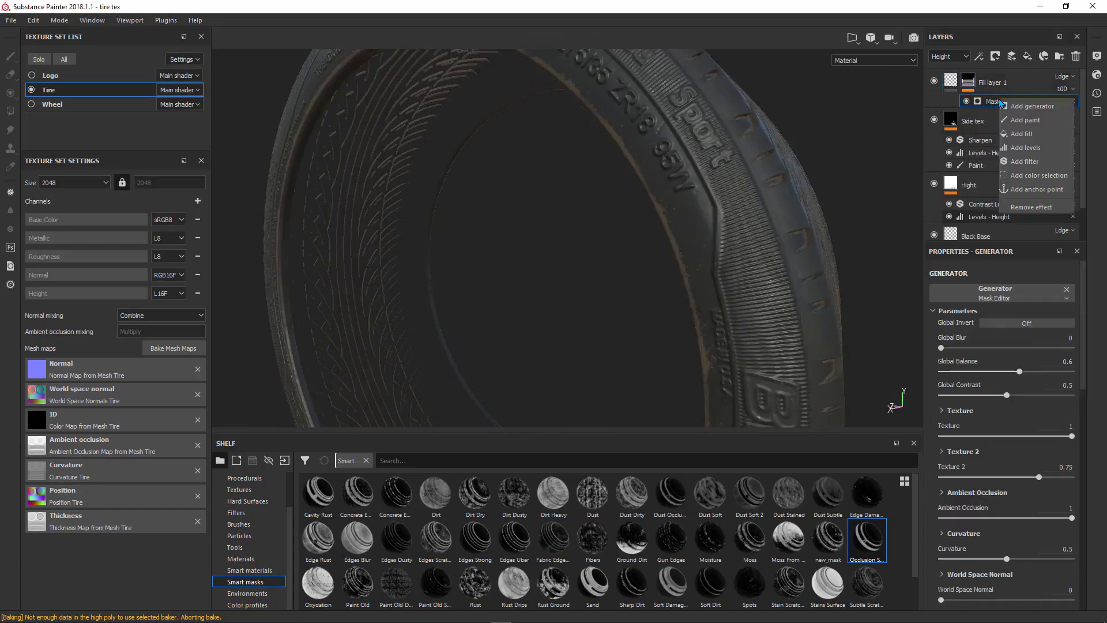
pyautogui.click(1025, 120)
pyautogui.moveTo(655, 226)
pyautogui.keyDown('alt'); pyautogui.mouseDown()
pyautogui.moveTo(657, 238)
pyautogui.moveTo(677, 231)
pyautogui.moveTo(659, 209)
pyautogui.moveTo(731, 234)
pyautogui.mouseUp(); pyautogui.keyUp('alt')
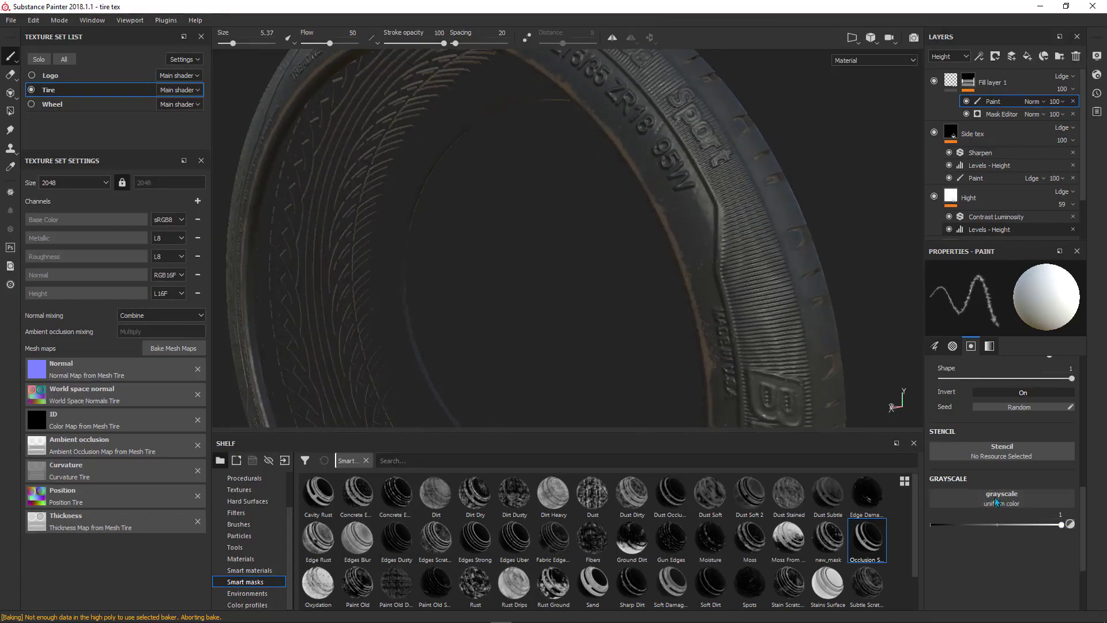
pyautogui.moveTo(965, 524); pyautogui.dragTo(925, 525)
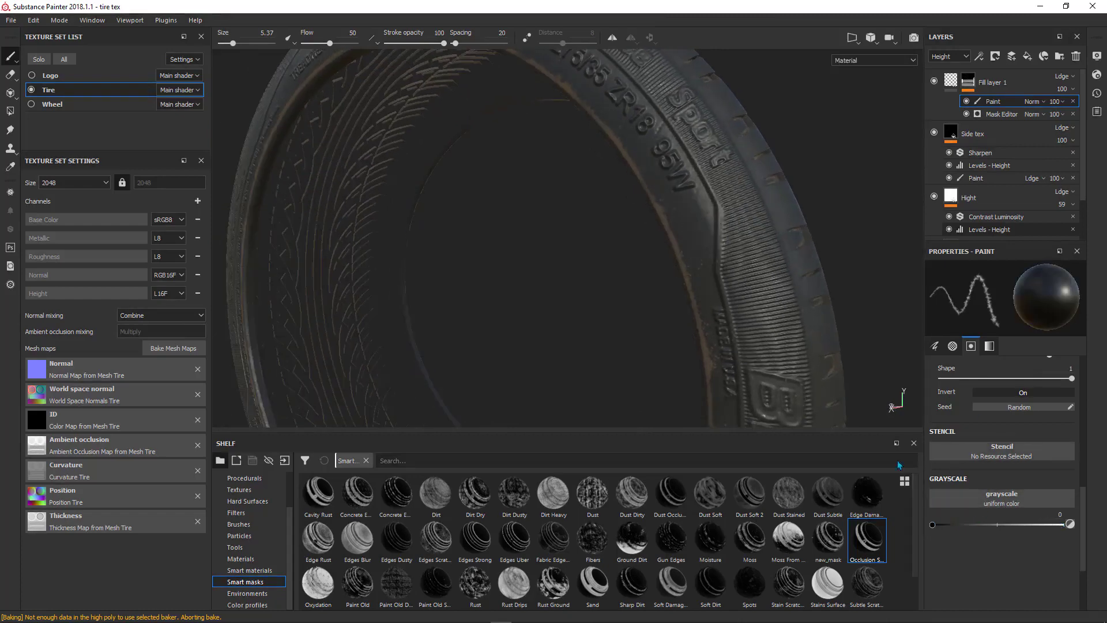
# Paint the dirt out of the mask along the tire's inner sidewall edge, enlarging the brush to 12.37
pyautogui.keyDown('alt'); pyautogui.moveTo(720, 197); pyautogui.dragTo(681, 197); pyautogui.keyUp('alt')
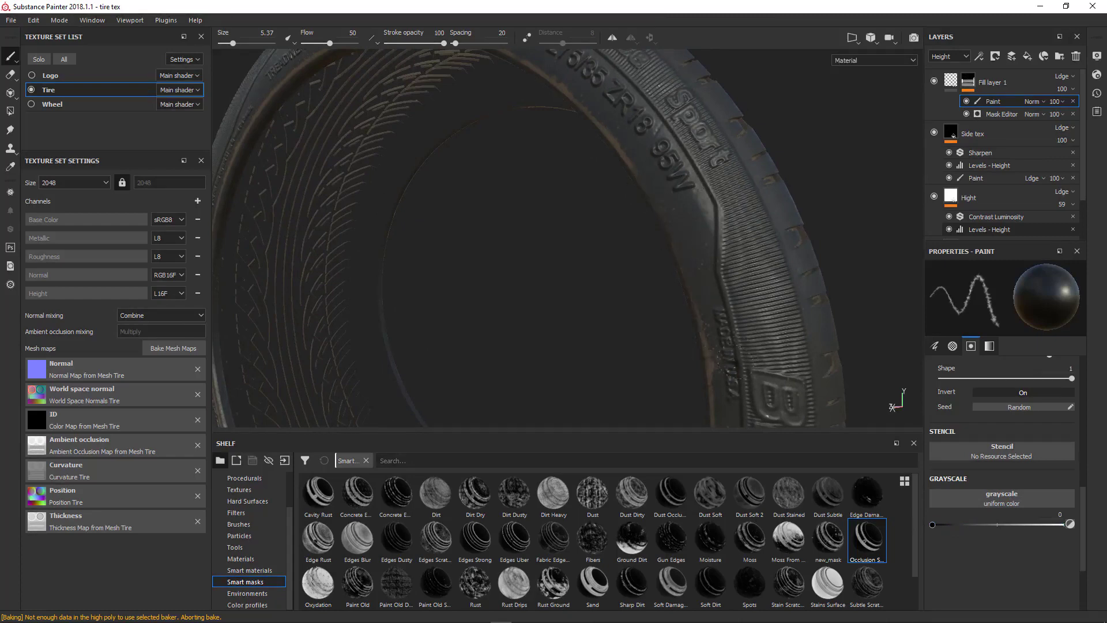
pyautogui.keyDown('alt'); pyautogui.moveTo(655, 215); pyautogui.dragTo(717, 241); pyautogui.keyUp('alt')
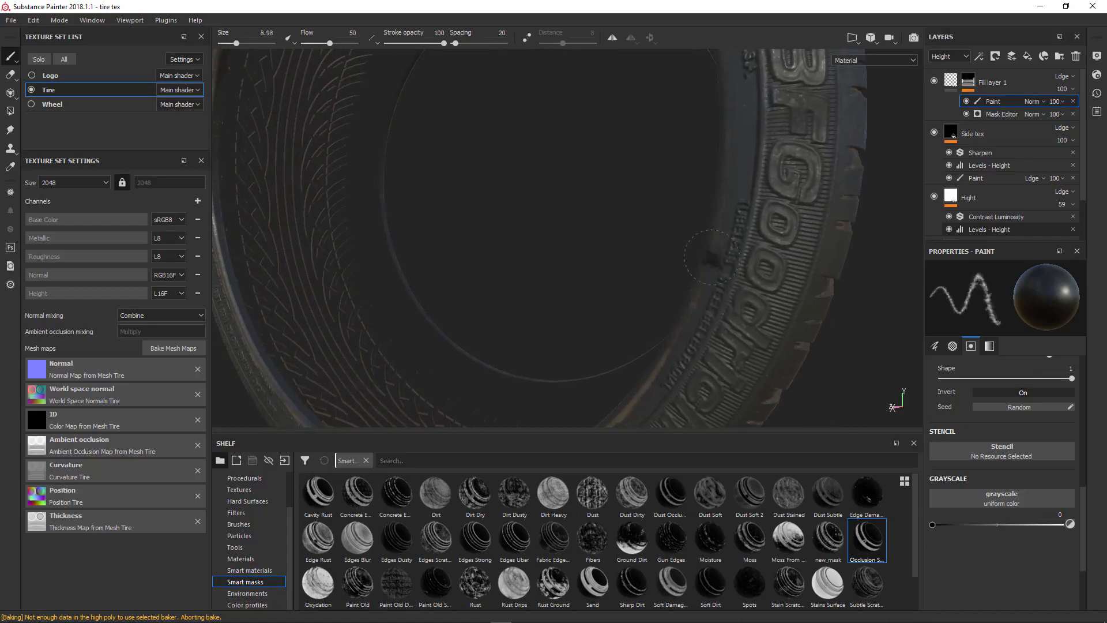
pyautogui.keyDown('ctrl'); pyautogui.moveTo(706, 277); pyautogui.dragTo(726, 276, button='right'); pyautogui.keyUp('ctrl')
pyautogui.moveTo(699, 288); pyautogui.dragTo(659, 368)
pyautogui.keyDown('alt'); pyautogui.moveTo(658, 368); pyautogui.dragTo(690, 231, button='middle'); pyautogui.keyUp('alt')
pyautogui.moveTo(690, 231)
pyautogui.mouseDown()
pyautogui.moveTo(656, 292)
pyautogui.moveTo(552, 378)
pyautogui.moveTo(691, 262)
pyautogui.mouseUp()
pyautogui.moveTo(374, 340)
pyautogui.keyDown('alt'); pyautogui.mouseDown()
pyautogui.moveTo(516, 269)
pyautogui.moveTo(674, 240)
pyautogui.moveTo(512, 265)
pyautogui.moveTo(500, 326)
pyautogui.mouseUp(); pyautogui.keyUp('alt')
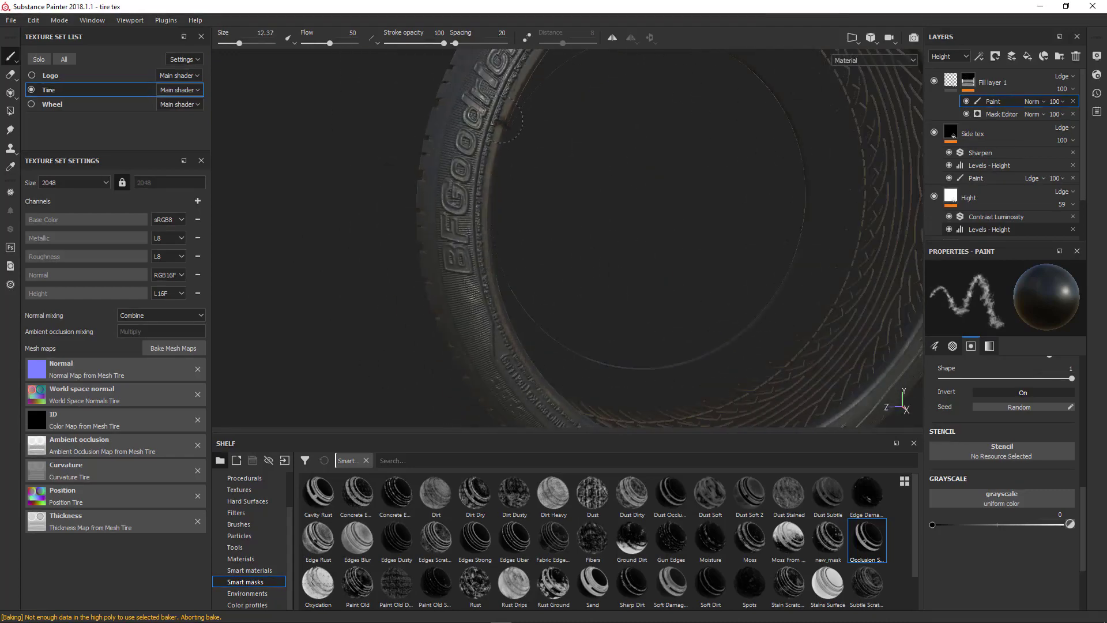
pyautogui.keyDown('alt'); pyautogui.moveTo(504, 121); pyautogui.dragTo(503, 242); pyautogui.keyUp('alt')
pyautogui.keyDown('alt'); pyautogui.moveTo(610, 98); pyautogui.dragTo(533, 190); pyautogui.keyUp('alt')
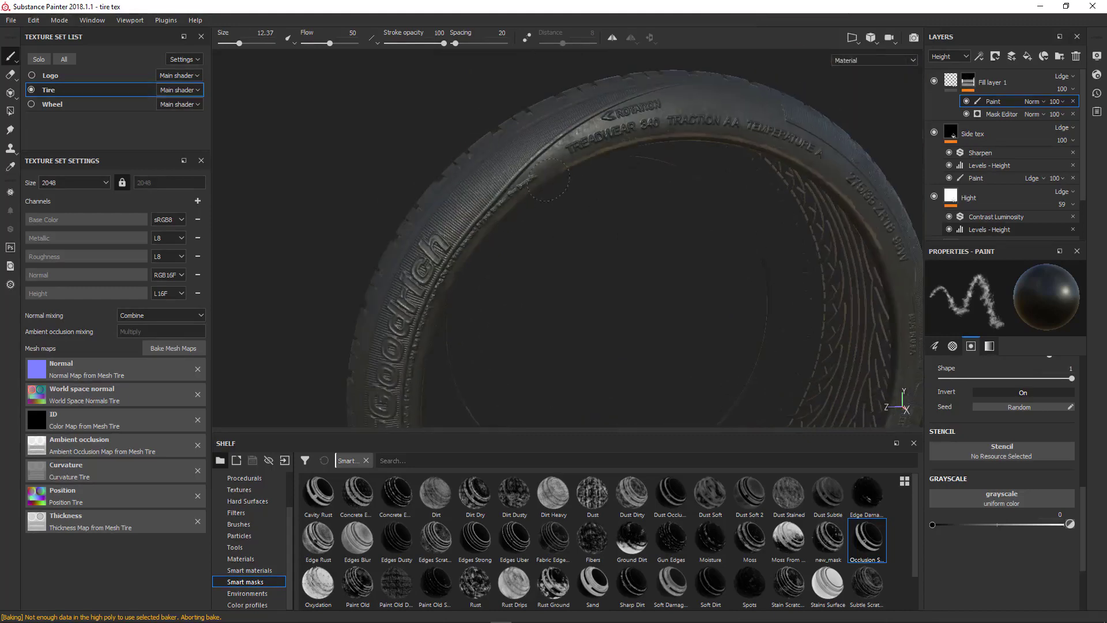
pyautogui.keyDown('alt'); pyautogui.moveTo(841, 182); pyautogui.dragTo(670, 168); pyautogui.keyUp('alt')
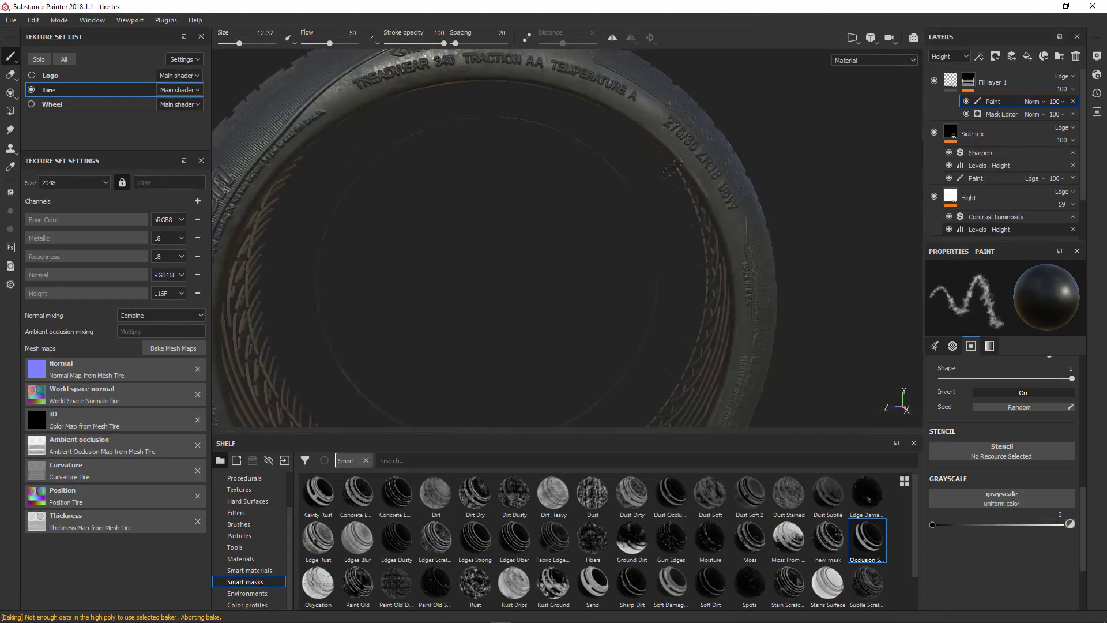
pyautogui.moveTo(723, 268)
pyautogui.keyDown('alt'); pyautogui.mouseDown()
pyautogui.moveTo(509, 247)
pyautogui.moveTo(438, 190)
pyautogui.moveTo(654, 240)
pyautogui.moveTo(646, 249)
pyautogui.moveTo(691, 372)
pyautogui.moveTo(807, 259)
pyautogui.mouseUp(); pyautogui.keyUp('alt')
# Rename the masked brown fill layer as Dirt 1
pyautogui.click(1019, 94)
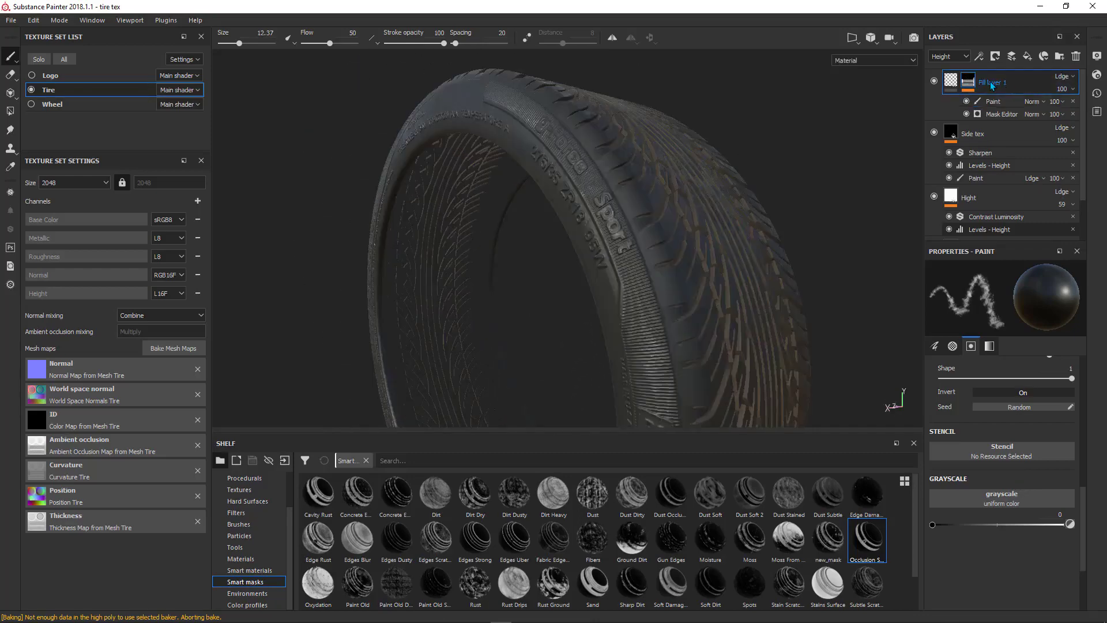
pyautogui.doubleClick(991, 83)
pyautogui.write('Dirt')
pyautogui.press('Return')
# Add another fill layer above Dirt 1 and set its roughness to 0.8182
pyautogui.click(1027, 57)
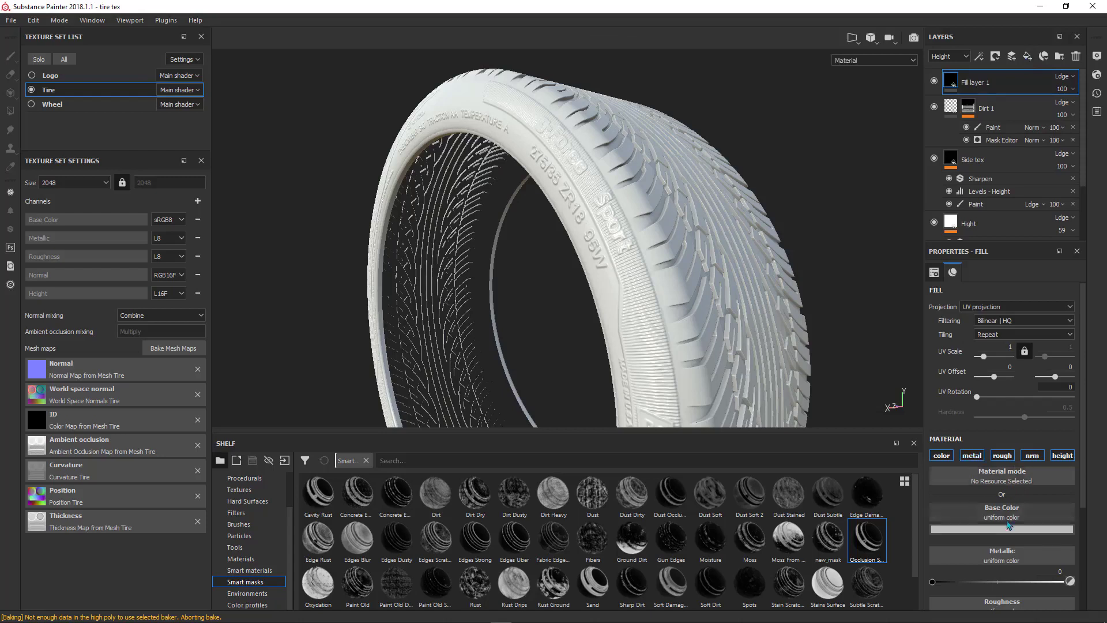
pyautogui.scroll(-2, 993, 556)
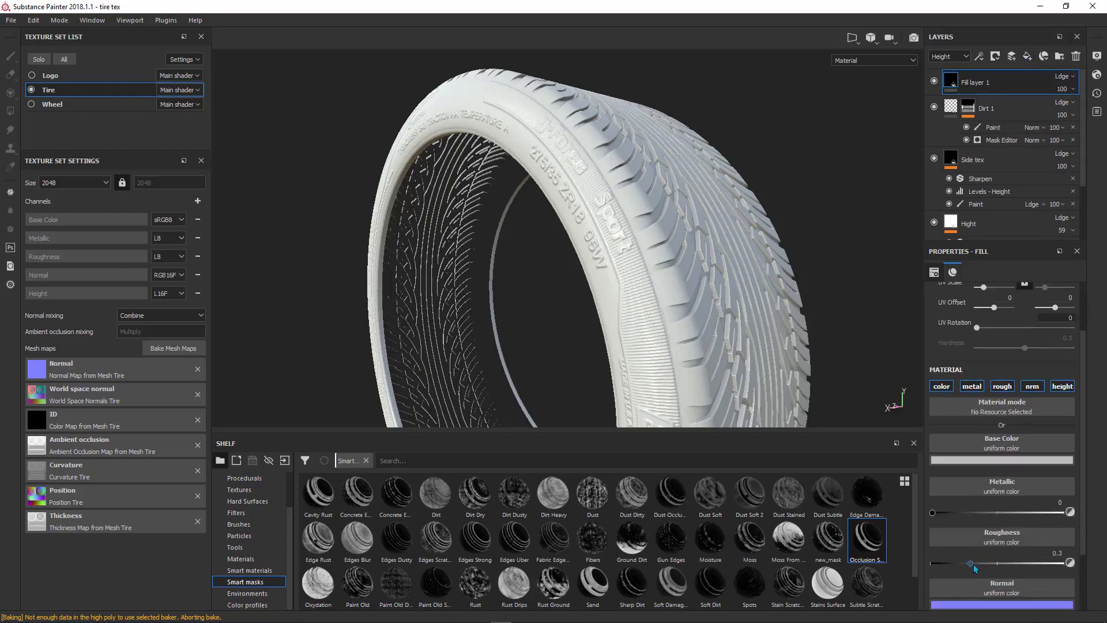
pyautogui.moveTo(973, 564); pyautogui.dragTo(1032, 563)
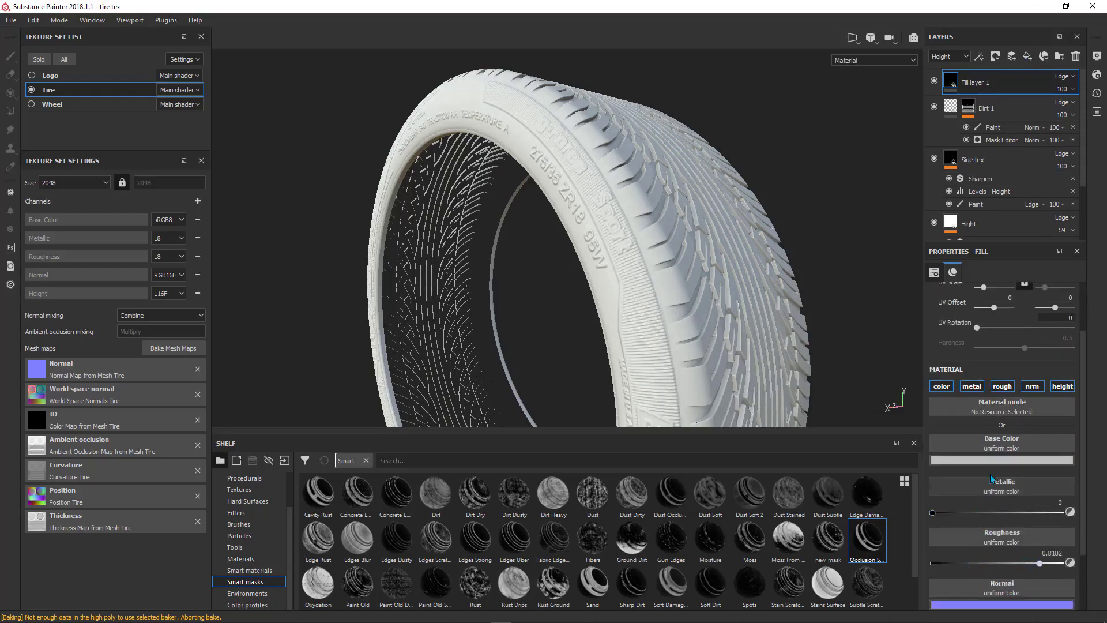
# Turn off the metallic, normal and height channels of the new fill layer above Dirt 1
pyautogui.click(977, 387)
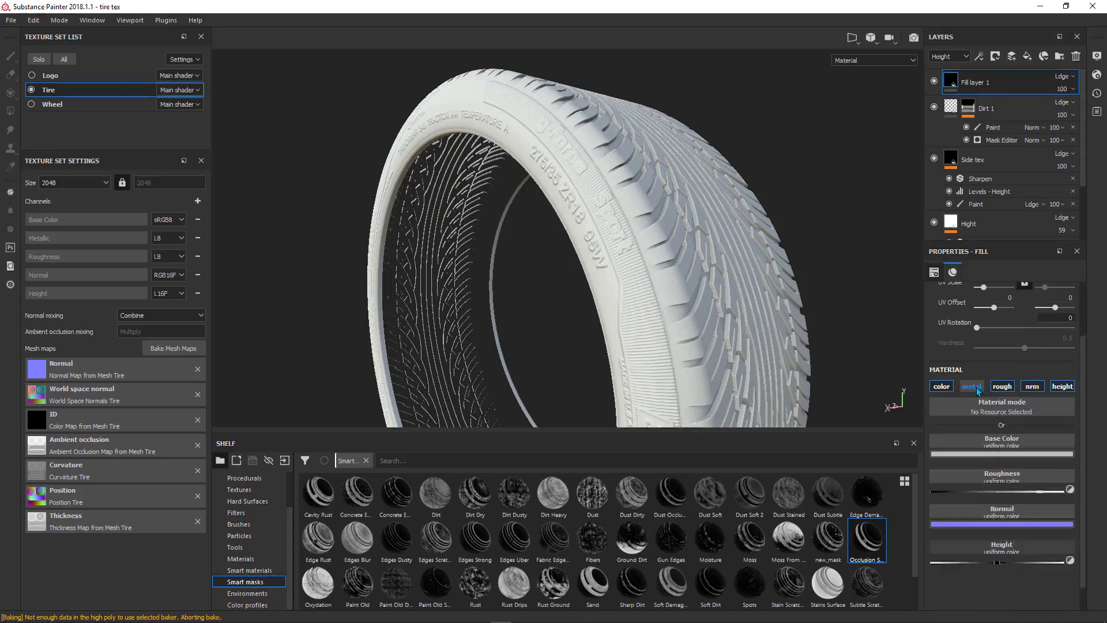
pyautogui.click(1032, 386)
pyautogui.click(1061, 386)
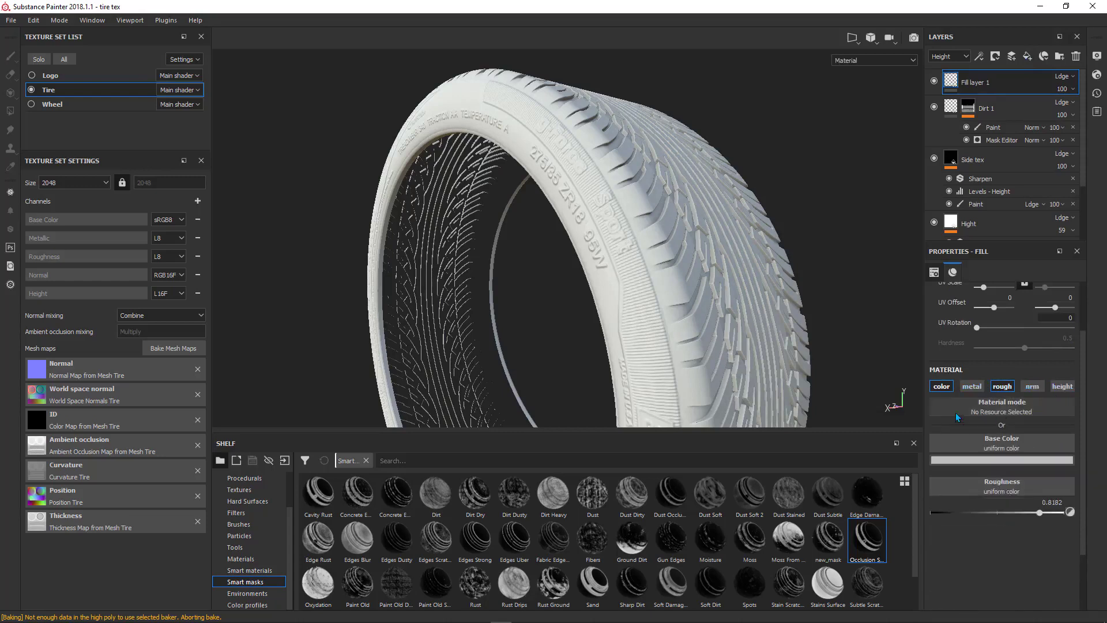
# Set the fill layer's base color to a dark greyish brown, RGB 0.095, 0.077, 0.063
pyautogui.click(978, 459)
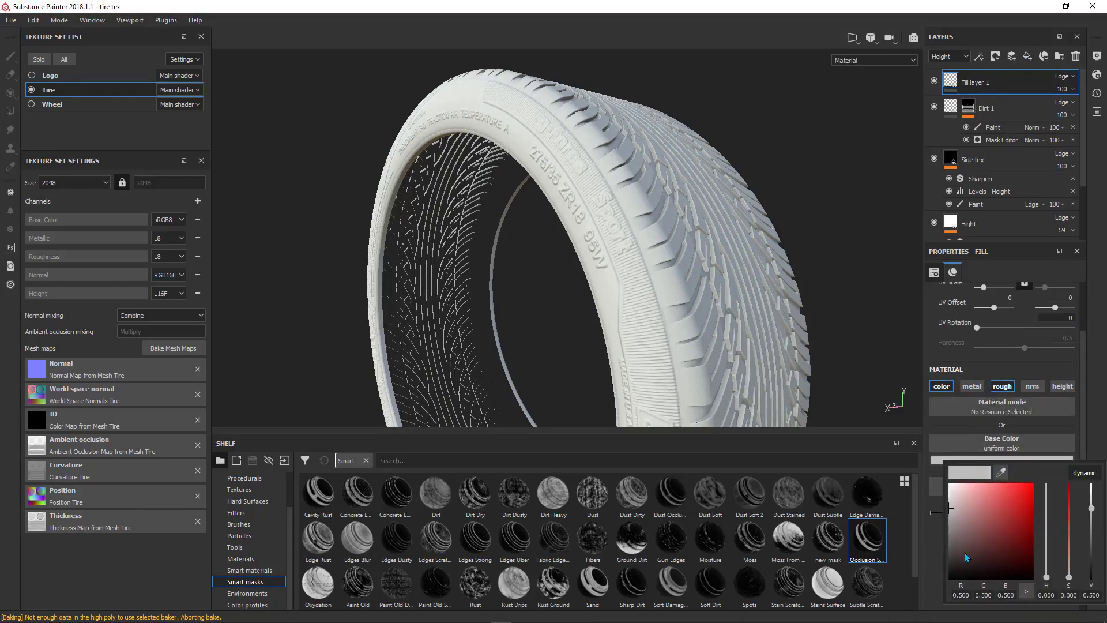
pyautogui.click(1083, 478)
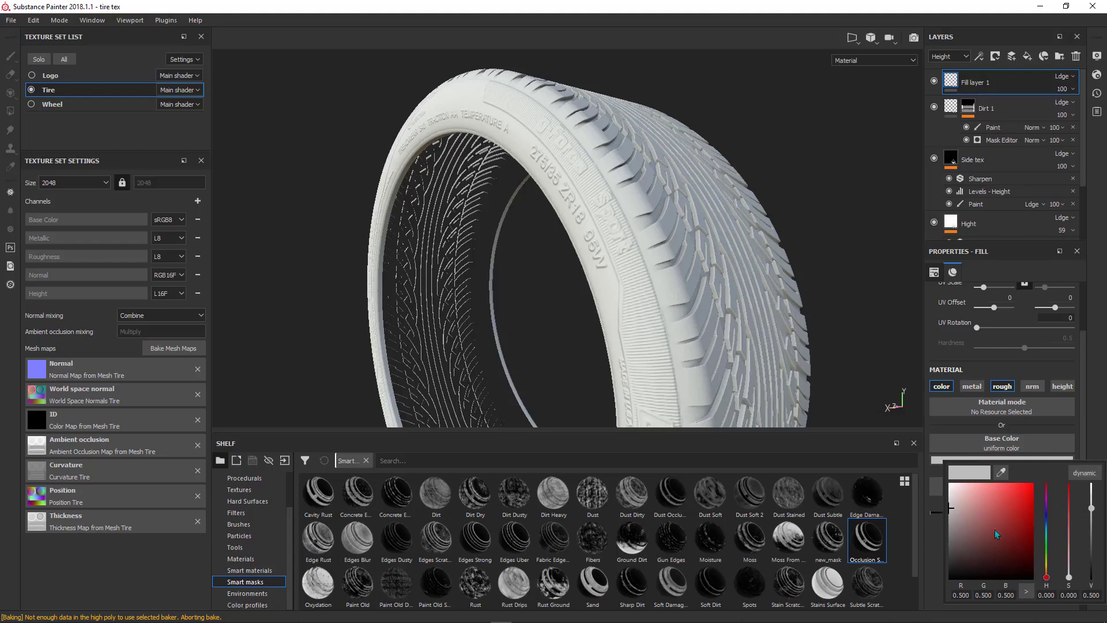
pyautogui.click(1045, 573)
pyautogui.moveTo(968, 549); pyautogui.dragTo(962, 546)
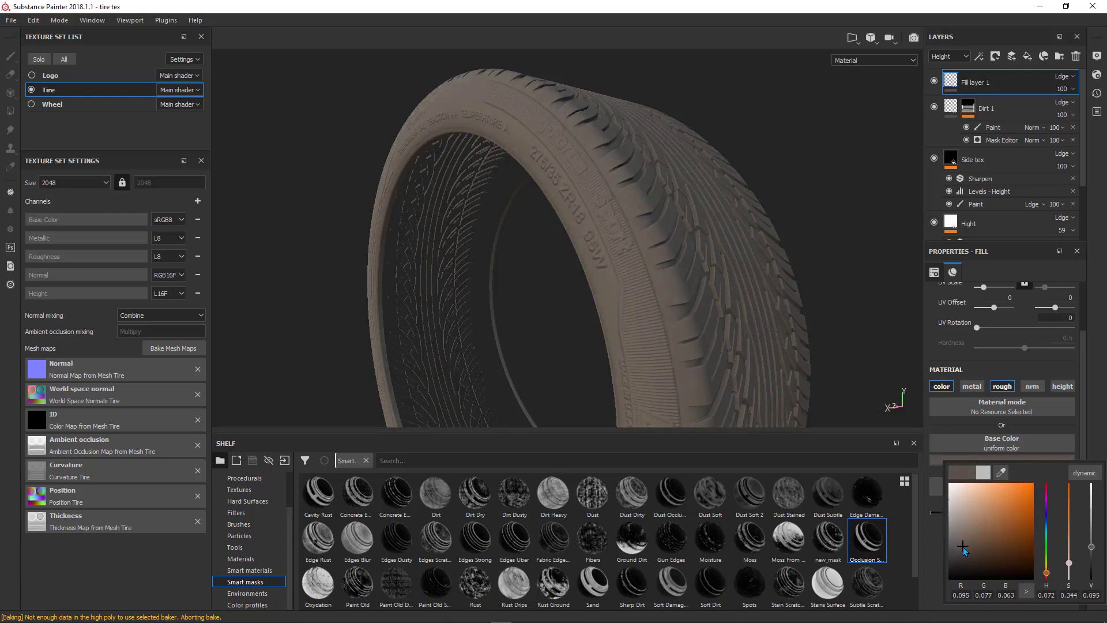
# Add a black mask to the brown fill layer and apply the Dust Soft 2 smart mask to it
pyautogui.click(1010, 92)
pyautogui.rightClick(1004, 83)
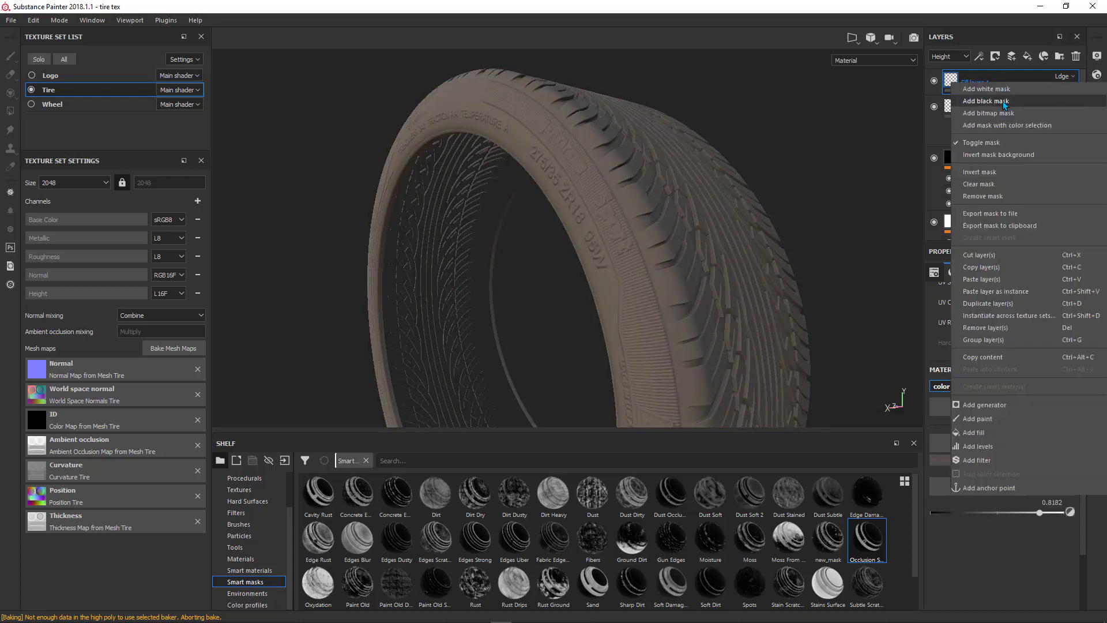
pyautogui.click(1003, 102)
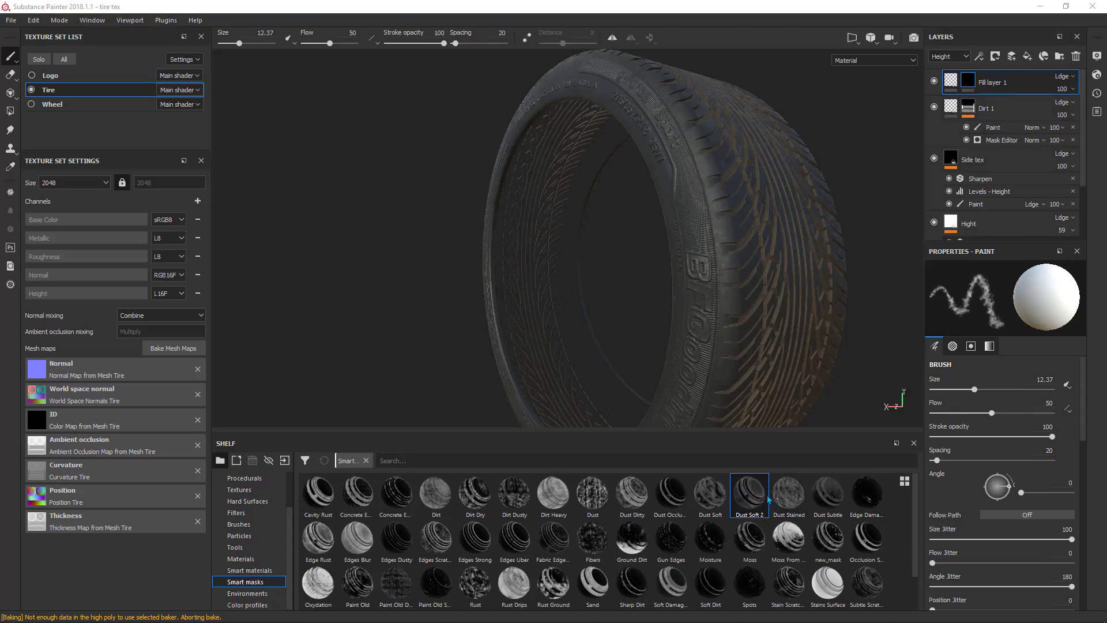
pyautogui.moveTo(744, 500); pyautogui.dragTo(968, 79)
pyautogui.moveTo(671, 174)
pyautogui.keyDown('alt'); pyautogui.mouseDown()
pyautogui.moveTo(738, 185)
pyautogui.moveTo(710, 185)
pyautogui.moveTo(672, 215)
pyautogui.moveTo(678, 196)
pyautogui.moveTo(652, 211)
pyautogui.moveTo(629, 180)
pyautogui.moveTo(664, 217)
pyautogui.moveTo(640, 211)
pyautogui.moveTo(660, 212)
pyautogui.mouseUp(); pyautogui.keyUp('alt')
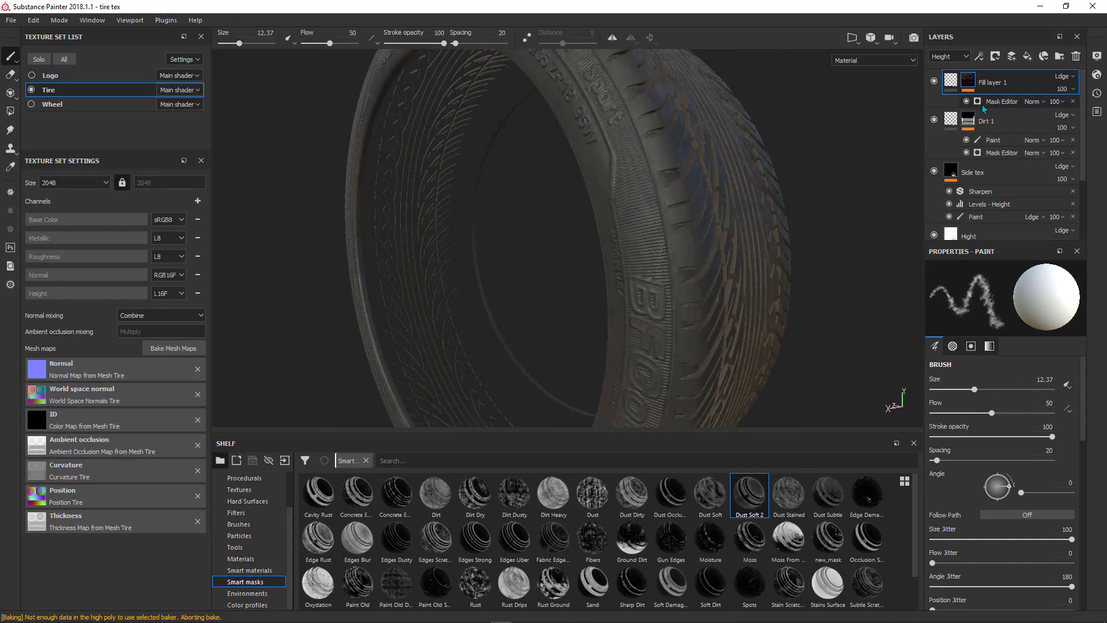
# Add a Contrast Luminosity filter above the Mask Editor in the fill layer's mask and set its contrast to 0.38
pyautogui.click(997, 102)
pyautogui.rightClick(996, 102)
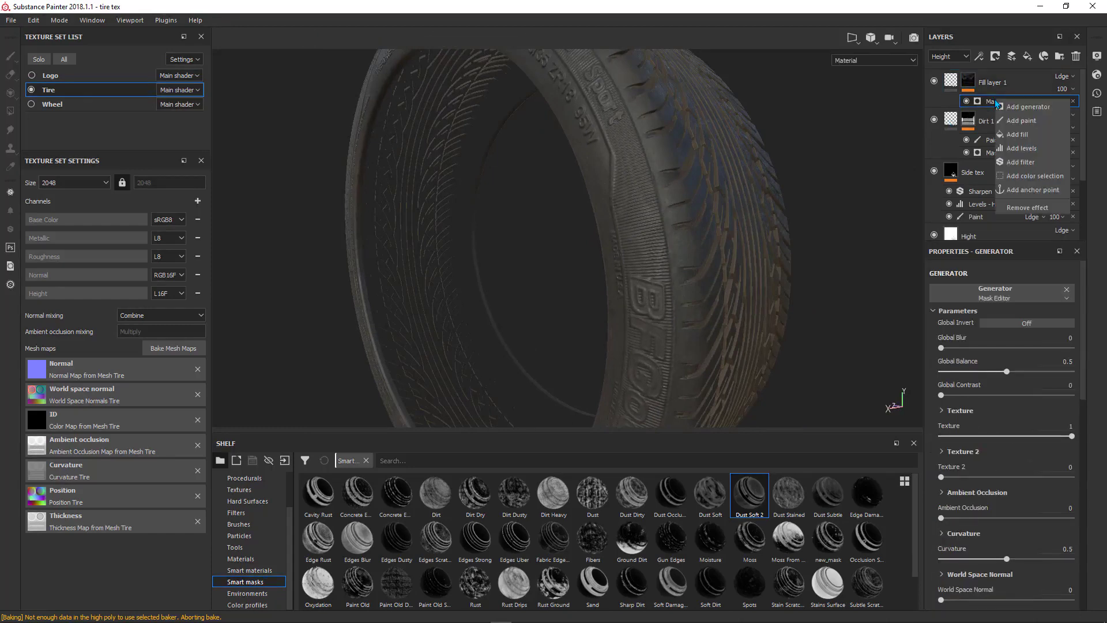
pyautogui.click(1017, 165)
pyautogui.click(988, 293)
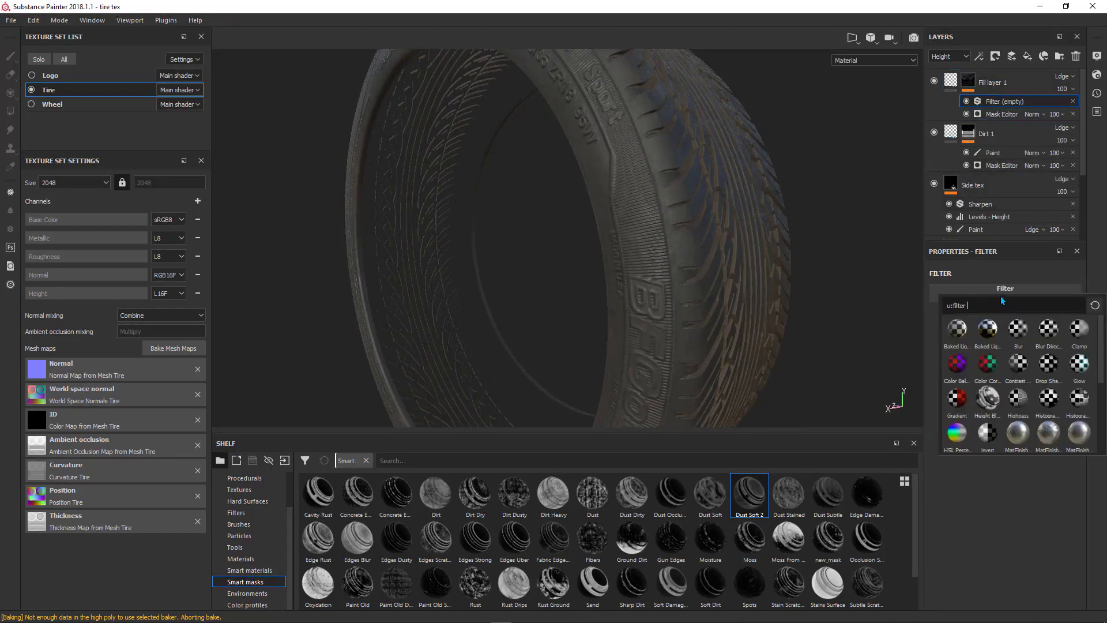
pyautogui.click(1018, 364)
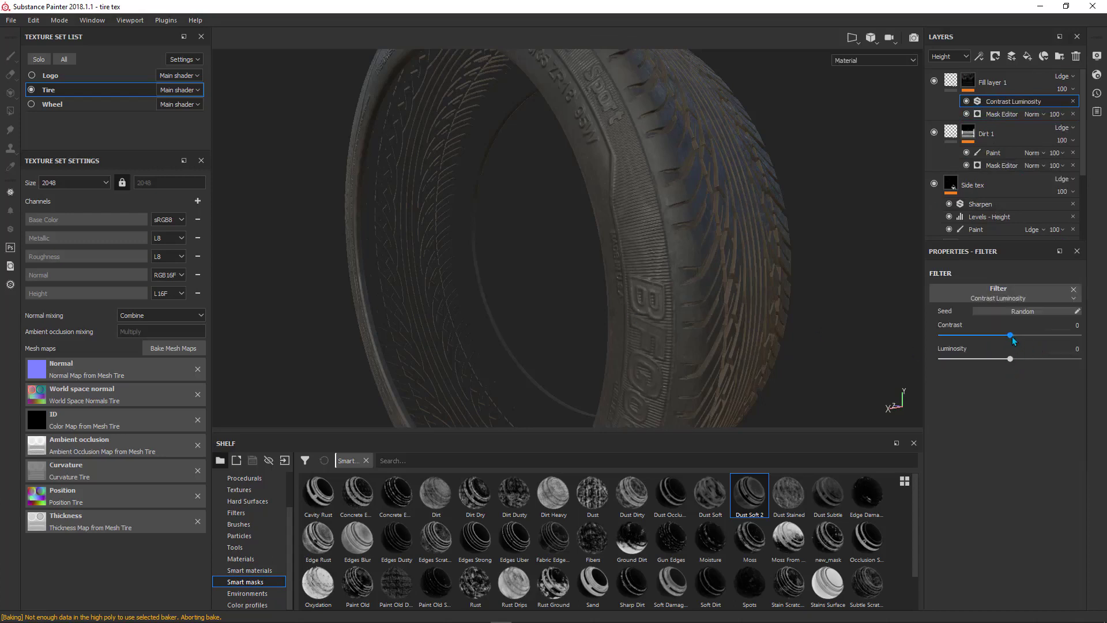
pyautogui.moveTo(1010, 335); pyautogui.dragTo(1037, 341)
pyautogui.moveTo(661, 248)
pyautogui.keyDown('alt'); pyautogui.mouseDown()
pyautogui.moveTo(559, 219)
pyautogui.moveTo(648, 237)
pyautogui.mouseUp(); pyautogui.keyUp('alt')
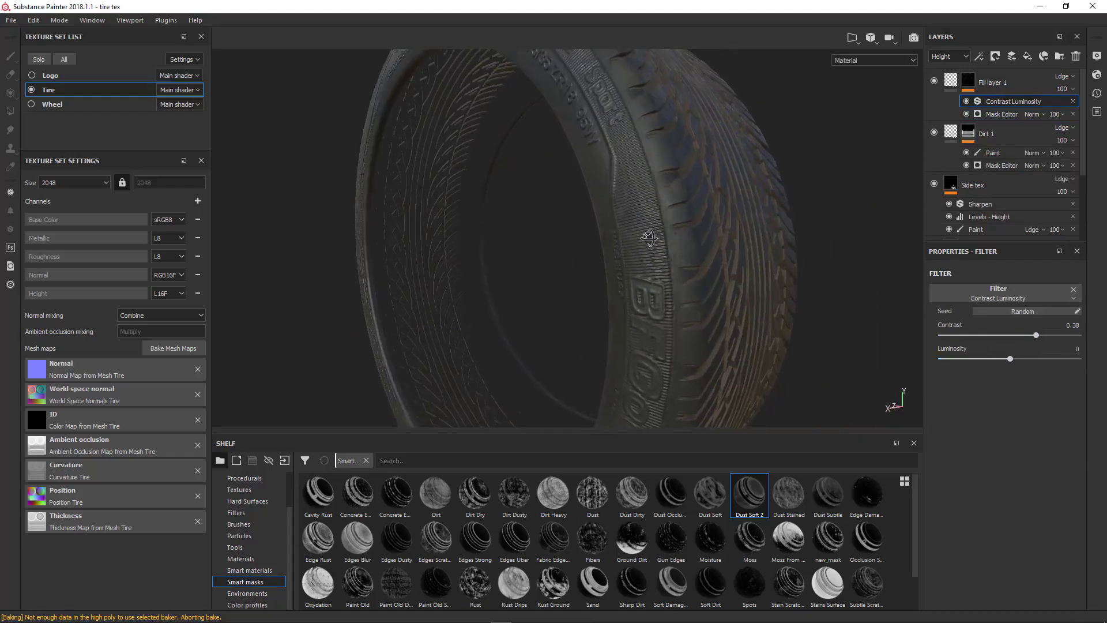
# Add a Sharpen filter above Contrast Luminosity in the fill layer's mask and check its effect on the tire
pyautogui.rightClick(992, 101)
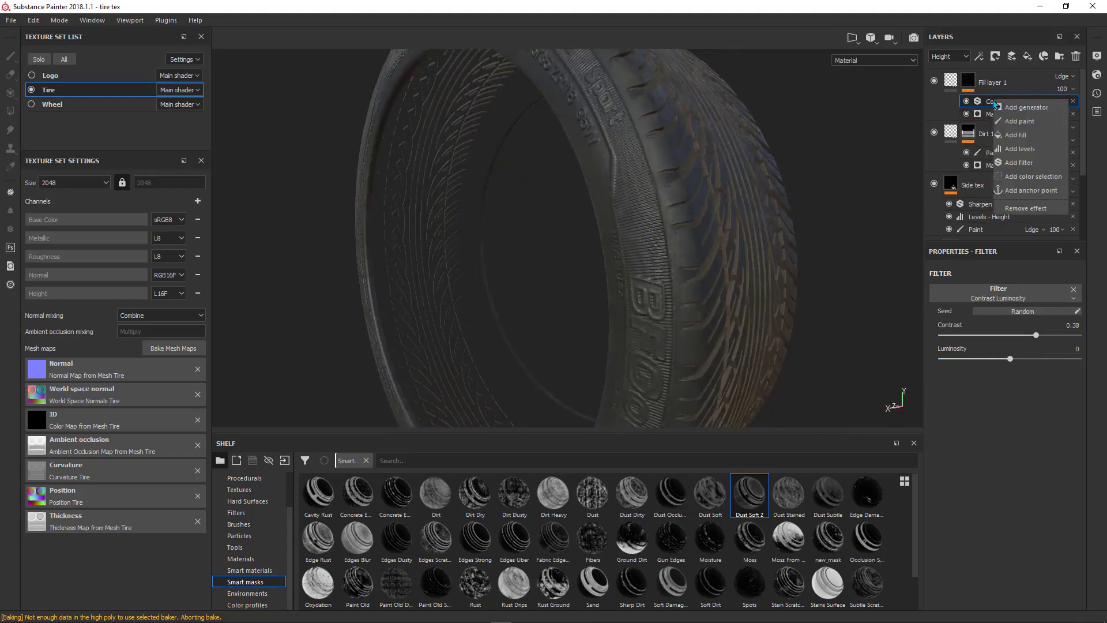
pyautogui.click(1018, 163)
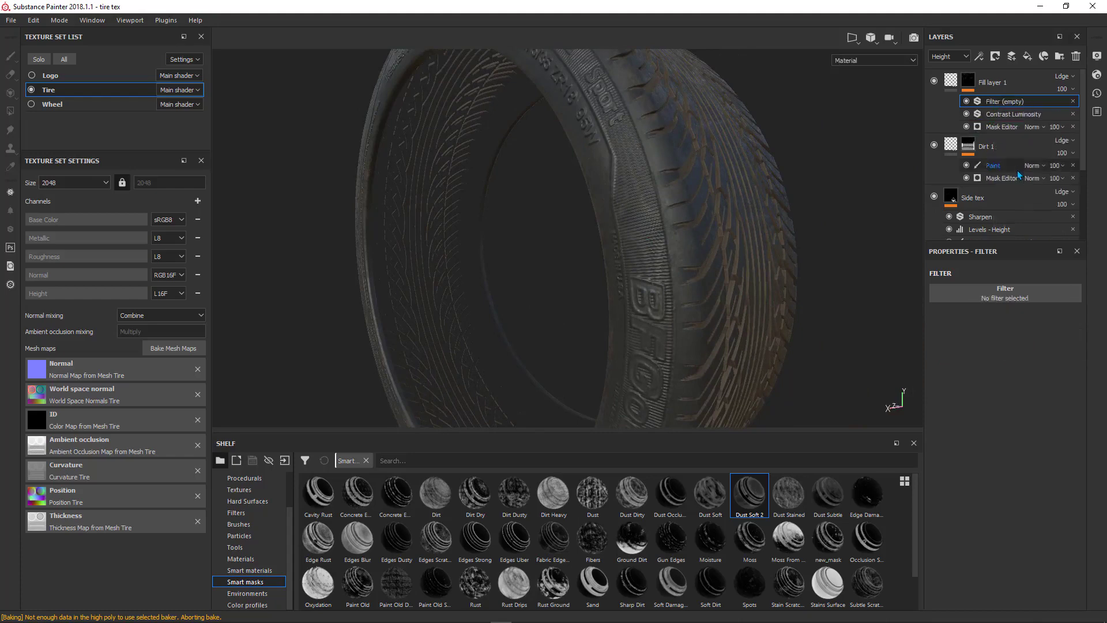
pyautogui.click(1013, 294)
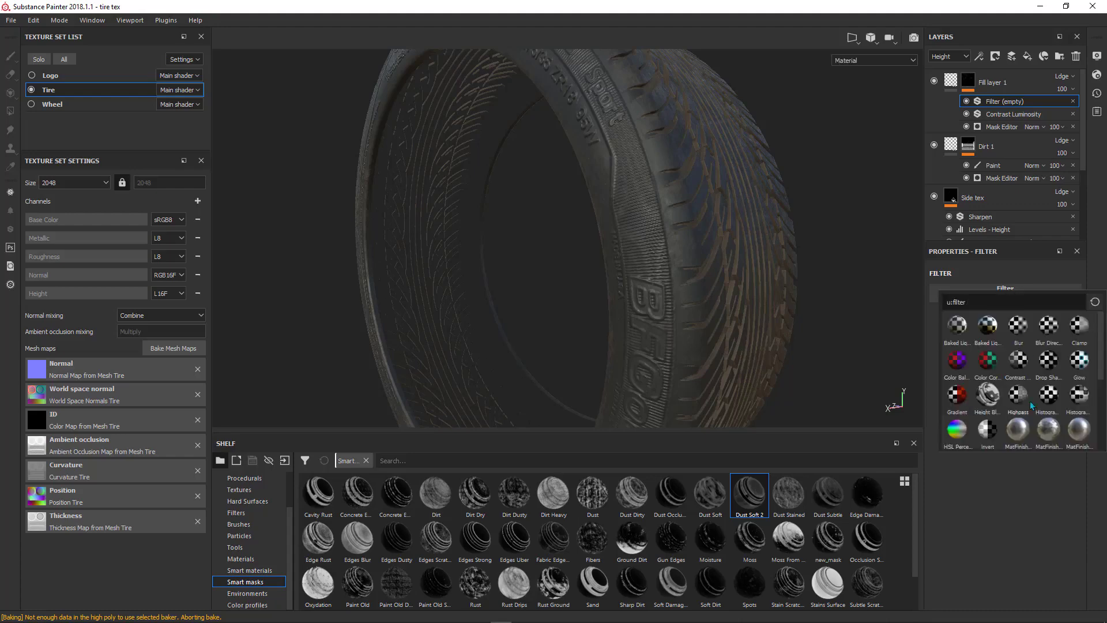
pyautogui.scroll(-3, 1031, 405)
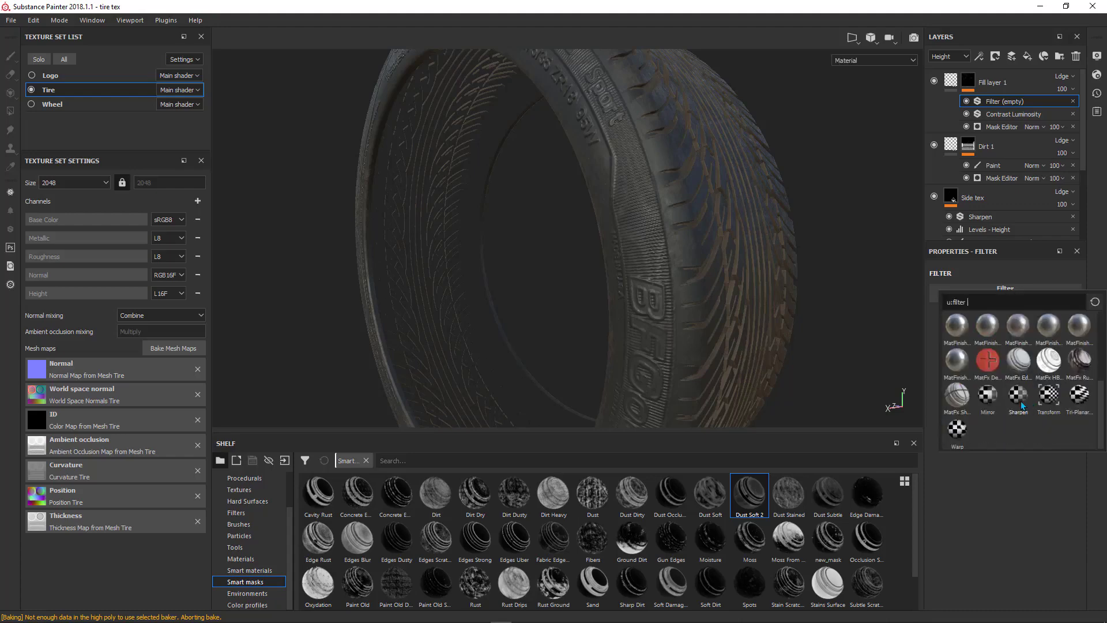
pyautogui.click(1018, 397)
pyautogui.keyDown('alt'); pyautogui.moveTo(692, 244); pyautogui.dragTo(713, 316); pyautogui.keyUp('alt')
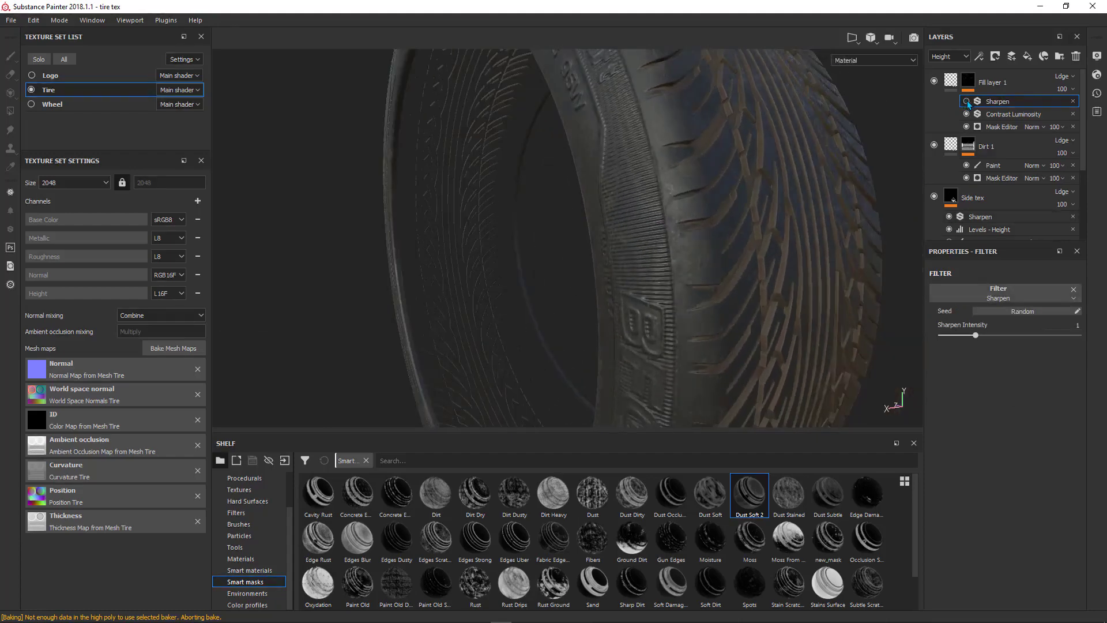
pyautogui.keyDown('alt'); pyautogui.moveTo(742, 286); pyautogui.dragTo(691, 275); pyautogui.keyUp('alt')
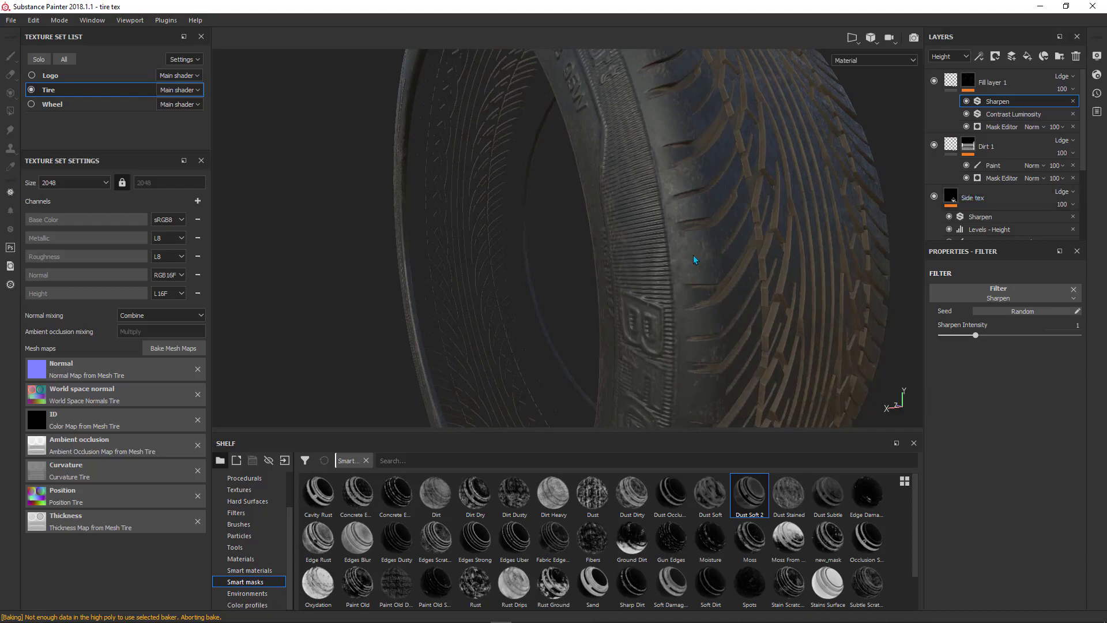
pyautogui.keyDown('alt'); pyautogui.moveTo(682, 268); pyautogui.dragTo(646, 190); pyautogui.keyUp('alt')
# Add a paint effect above the Sharpen filter in the fill layer's mask
pyautogui.rightClick(1018, 102)
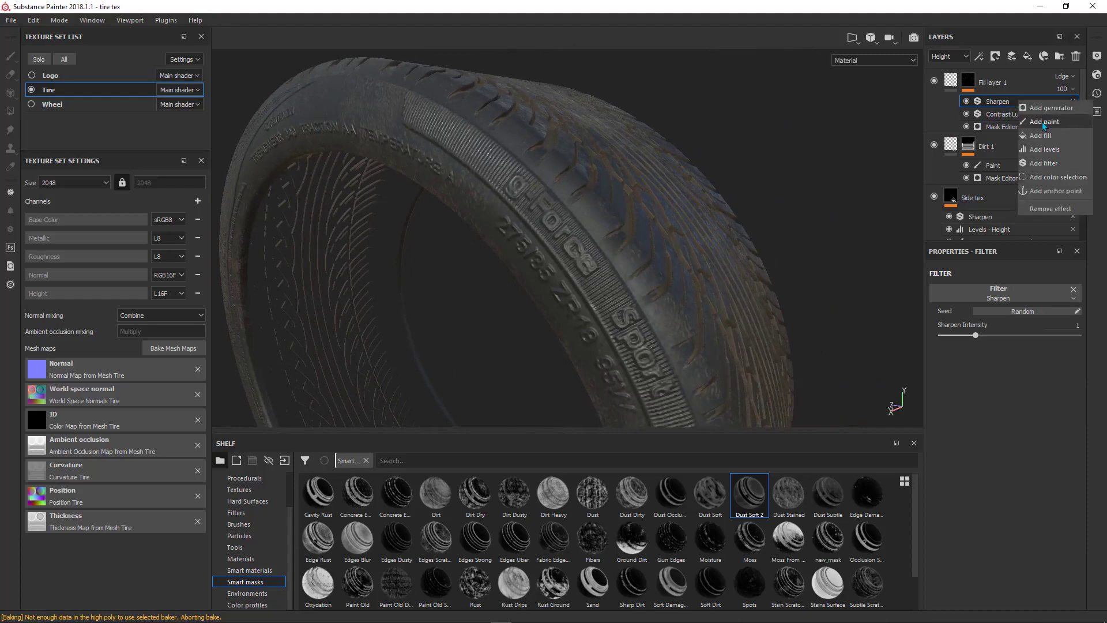
pyautogui.click(1040, 126)
pyautogui.keyDown('alt'); pyautogui.moveTo(611, 230); pyautogui.dragTo(564, 229); pyautogui.keyUp('alt')
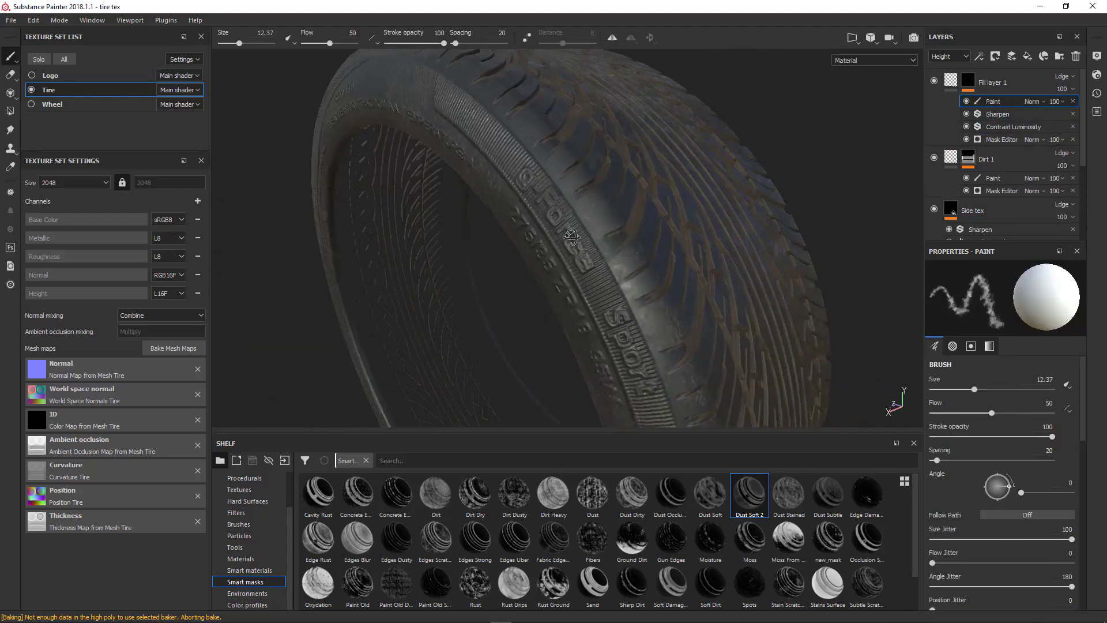
# Examine the dirt and dust on the tire's sidewalls, lettering and tread from all around
pyautogui.moveTo(593, 248)
pyautogui.keyDown('alt'); pyautogui.mouseDown(button='right')
pyautogui.moveTo(594, 225)
pyautogui.moveTo(611, 235)
pyautogui.mouseUp(button='right'); pyautogui.keyUp('alt')
pyautogui.keyDown('alt'); pyautogui.moveTo(602, 222); pyautogui.dragTo(599, 205); pyautogui.keyUp('alt')
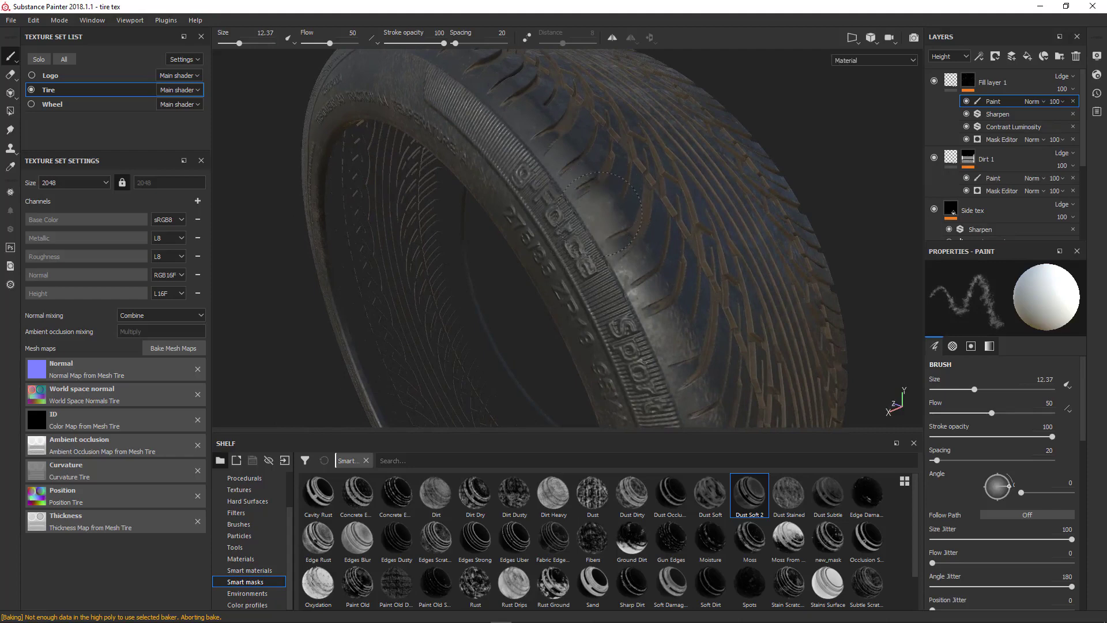
pyautogui.keyDown('alt'); pyautogui.moveTo(646, 298); pyautogui.dragTo(675, 300); pyautogui.keyUp('alt')
pyautogui.moveTo(617, 326)
pyautogui.keyDown('alt'); pyautogui.mouseDown()
pyautogui.moveTo(629, 237)
pyautogui.moveTo(637, 257)
pyautogui.mouseUp(); pyautogui.keyUp('alt')
pyautogui.keyDown('alt'); pyautogui.moveTo(640, 326); pyautogui.dragTo(711, 375); pyautogui.keyUp('alt')
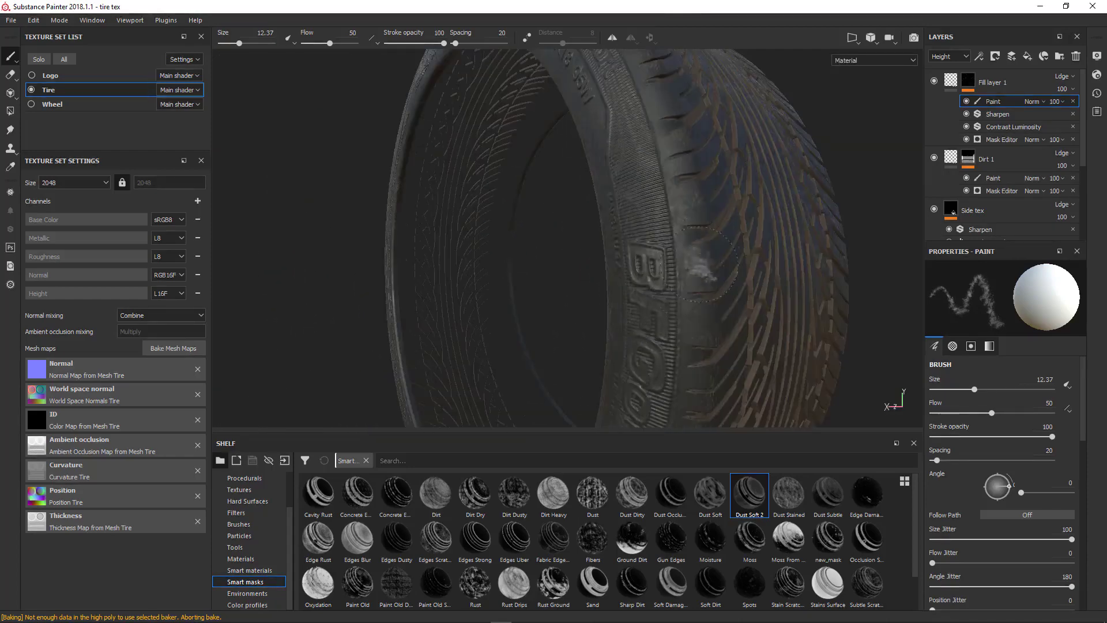
pyautogui.keyDown('alt'); pyautogui.moveTo(650, 356); pyautogui.dragTo(654, 258); pyautogui.keyUp('alt')
pyautogui.keyDown('alt'); pyautogui.moveTo(635, 371); pyautogui.dragTo(553, 99, button='right'); pyautogui.keyUp('alt')
pyautogui.keyDown('alt'); pyautogui.moveTo(553, 99); pyautogui.dragTo(564, 373); pyautogui.keyUp('alt')
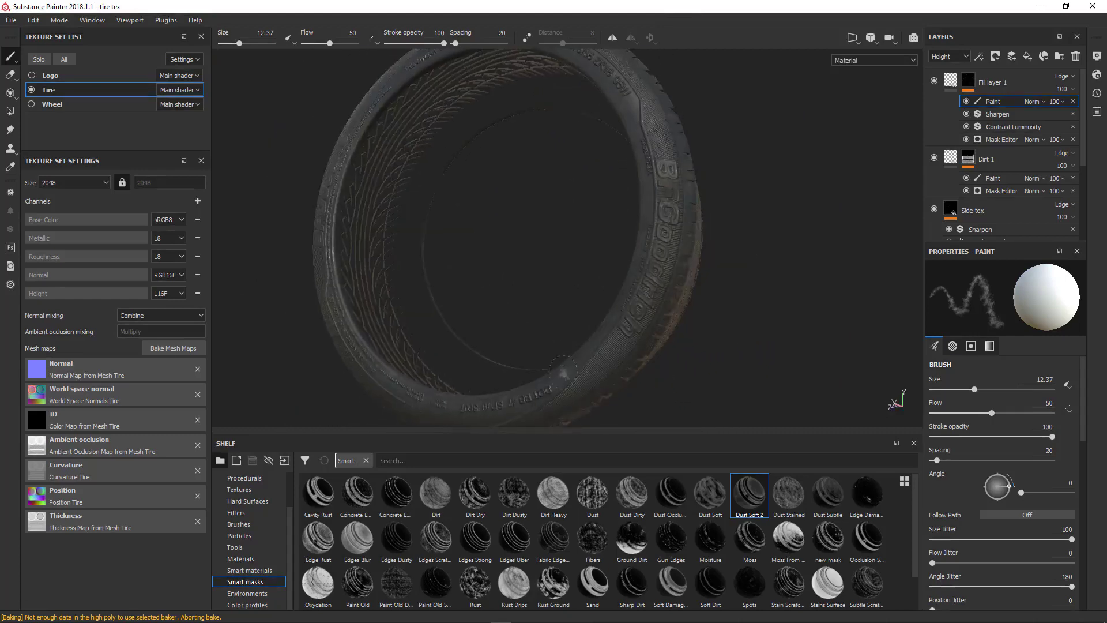
pyautogui.keyDown('alt'); pyautogui.moveTo(563, 372); pyautogui.dragTo(601, 349, button='right'); pyautogui.keyUp('alt')
pyautogui.keyDown('alt'); pyautogui.moveTo(601, 349); pyautogui.dragTo(585, 311); pyautogui.keyUp('alt')
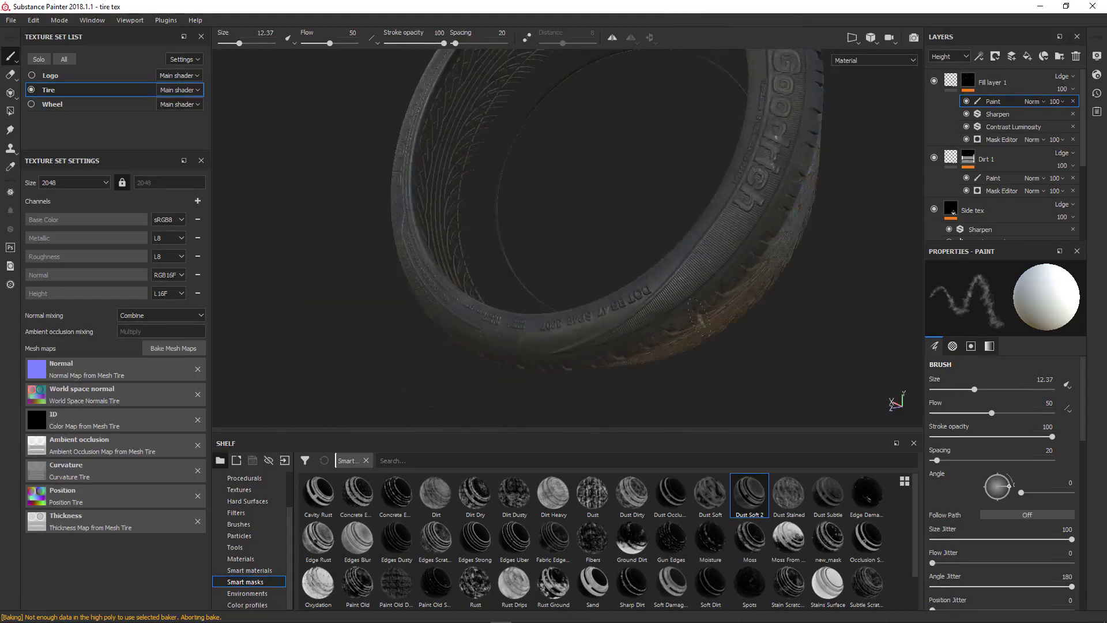
pyautogui.keyDown('alt'); pyautogui.moveTo(611, 320); pyautogui.dragTo(706, 317, button='right'); pyautogui.keyUp('alt')
pyautogui.keyDown('alt'); pyautogui.moveTo(685, 306); pyautogui.dragTo(663, 242); pyautogui.keyUp('alt')
pyautogui.keyDown('alt'); pyautogui.moveTo(663, 242); pyautogui.dragTo(700, 247, button='right'); pyautogui.keyUp('alt')
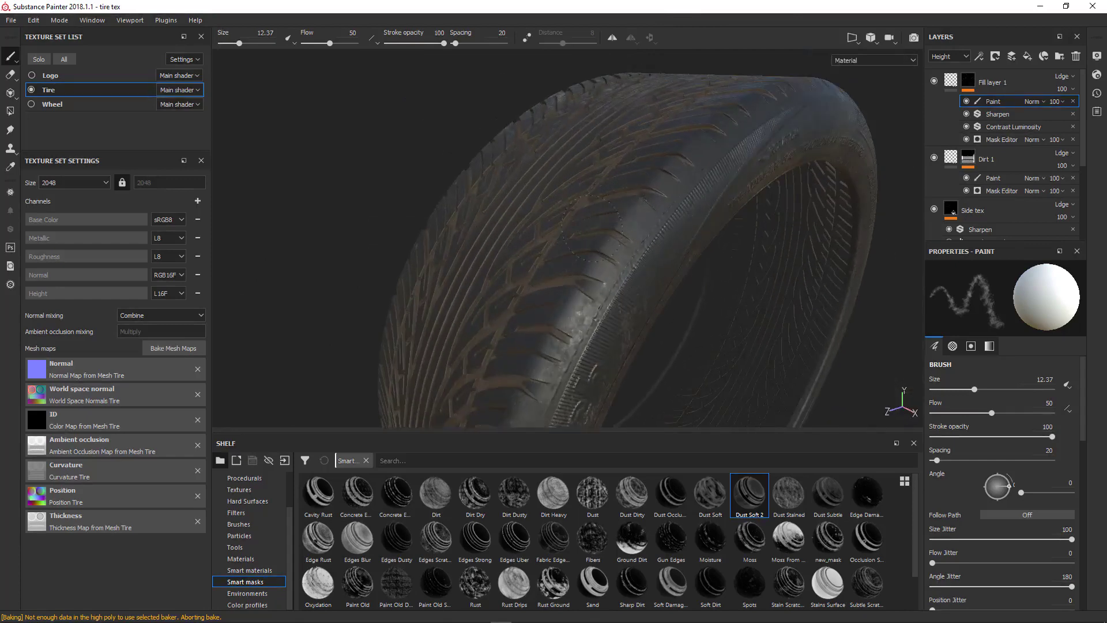
pyautogui.moveTo(545, 246)
pyautogui.keyDown('alt'); pyautogui.mouseDown()
pyautogui.moveTo(599, 268)
pyautogui.moveTo(556, 227)
pyautogui.mouseUp(); pyautogui.keyUp('alt')
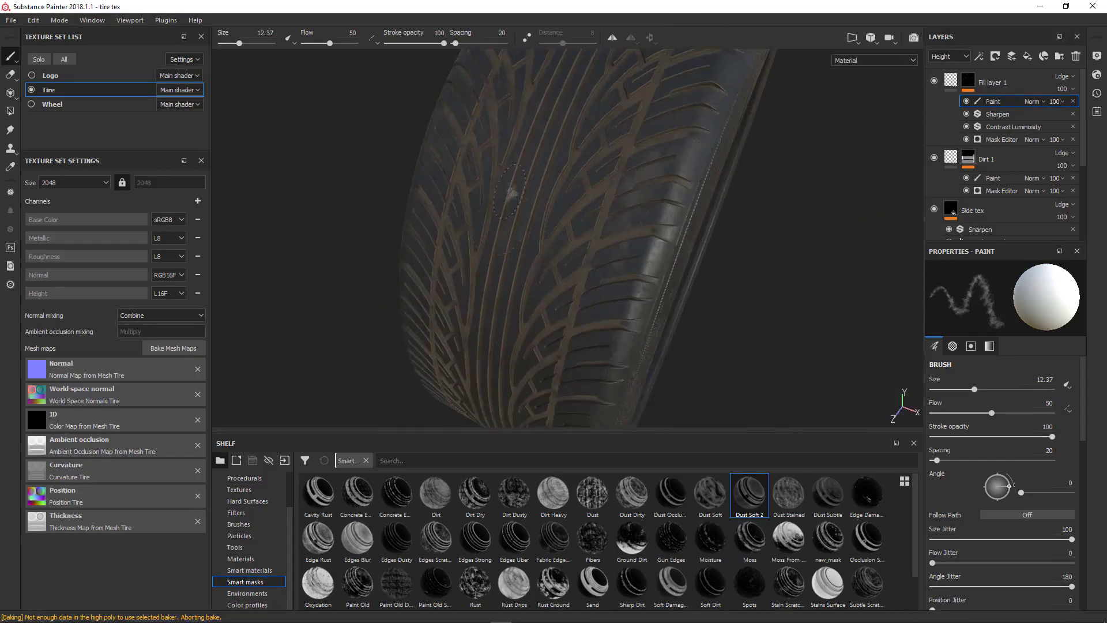
pyautogui.keyDown('alt'); pyautogui.moveTo(512, 193); pyautogui.dragTo(534, 150); pyautogui.keyUp('alt')
pyautogui.keyDown('alt'); pyautogui.moveTo(533, 150); pyautogui.dragTo(504, 273, button='middle'); pyautogui.keyUp('alt')
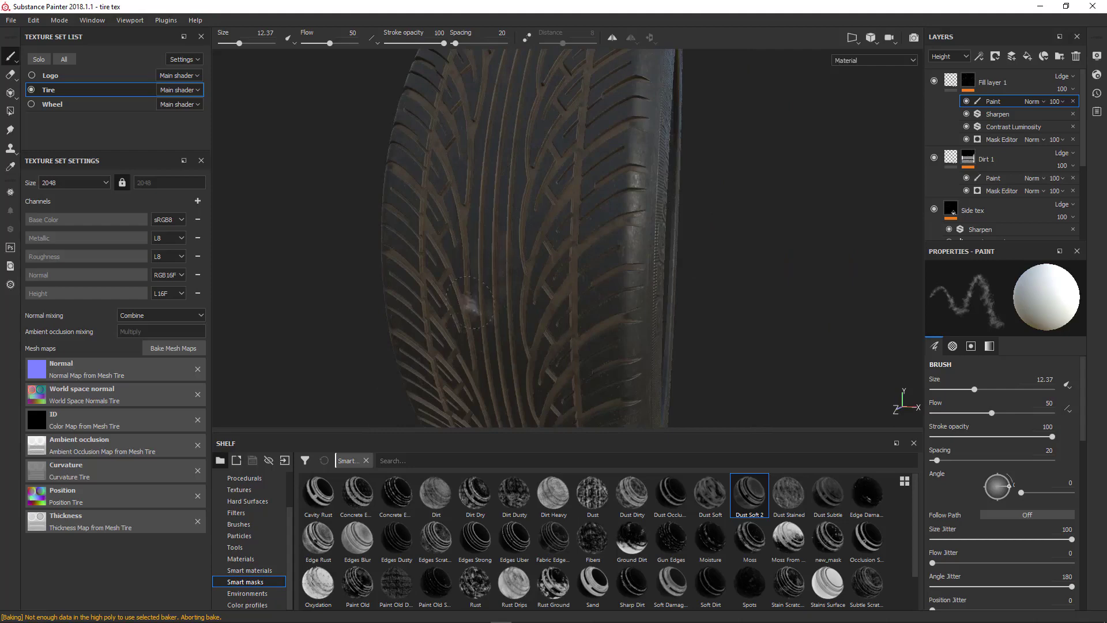
pyautogui.moveTo(472, 306)
pyautogui.keyDown('alt'); pyautogui.mouseDown()
pyautogui.moveTo(608, 314)
pyautogui.moveTo(613, 266)
pyautogui.mouseUp(); pyautogui.keyUp('alt')
pyautogui.moveTo(642, 331)
pyautogui.keyDown('alt'); pyautogui.mouseDown()
pyautogui.moveTo(625, 251)
pyautogui.moveTo(704, 291)
pyautogui.moveTo(680, 292)
pyautogui.moveTo(626, 338)
pyautogui.mouseUp(); pyautogui.keyUp('alt')
pyautogui.keyDown('alt'); pyautogui.moveTo(625, 337); pyautogui.dragTo(588, 300, button='right'); pyautogui.keyUp('alt')
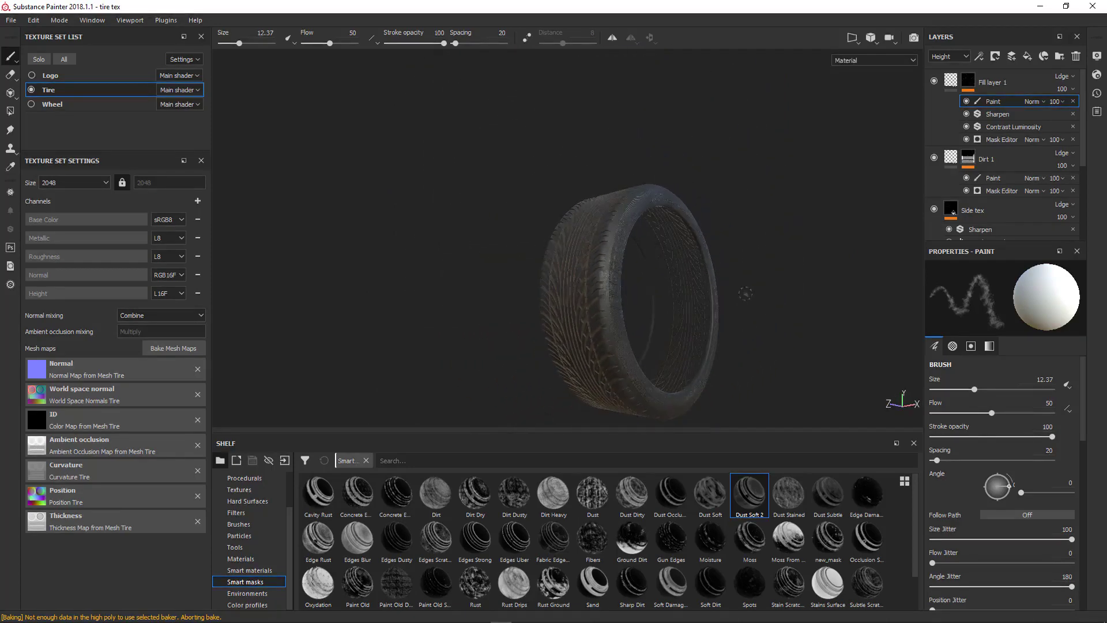
pyautogui.keyDown('alt'); pyautogui.moveTo(796, 292); pyautogui.dragTo(556, 328); pyautogui.keyUp('alt')
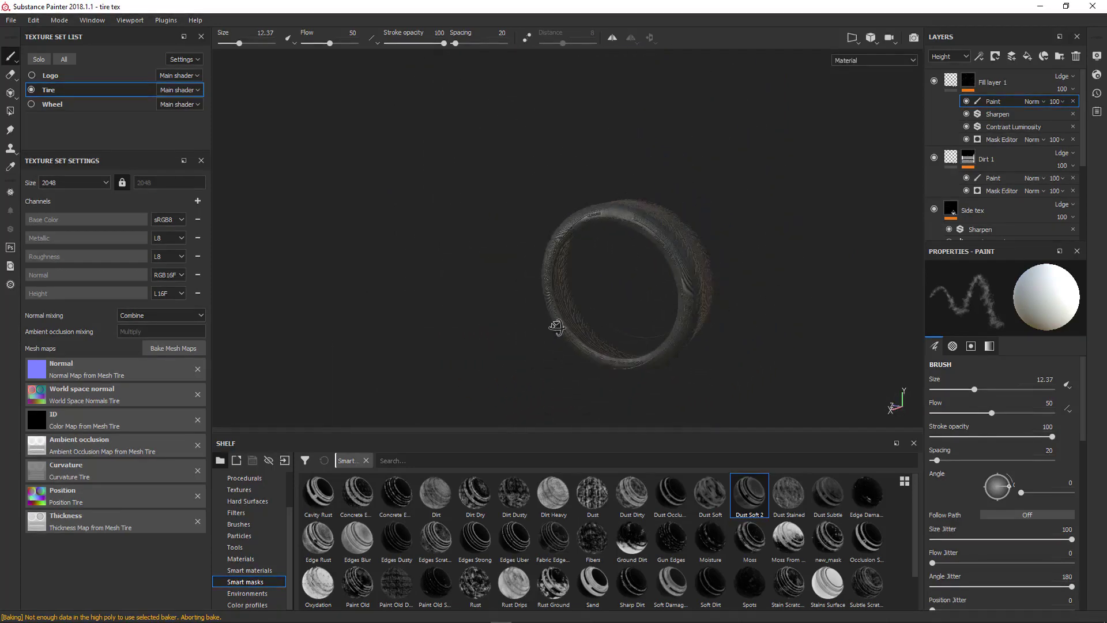
pyautogui.keyDown('alt'); pyautogui.moveTo(555, 328); pyautogui.dragTo(707, 400, button='right'); pyautogui.keyUp('alt')
pyautogui.keyDown('alt'); pyautogui.moveTo(672, 249); pyautogui.dragTo(704, 344, button='right'); pyautogui.keyUp('alt')
pyautogui.moveTo(704, 346)
pyautogui.keyDown('alt'); pyautogui.mouseDown()
pyautogui.moveTo(706, 335)
pyautogui.moveTo(682, 316)
pyautogui.moveTo(692, 322)
pyautogui.moveTo(717, 301)
pyautogui.moveTo(528, 299)
pyautogui.moveTo(646, 317)
pyautogui.moveTo(637, 289)
pyautogui.moveTo(710, 260)
pyautogui.moveTo(692, 275)
pyautogui.mouseUp(); pyautogui.keyUp('alt')
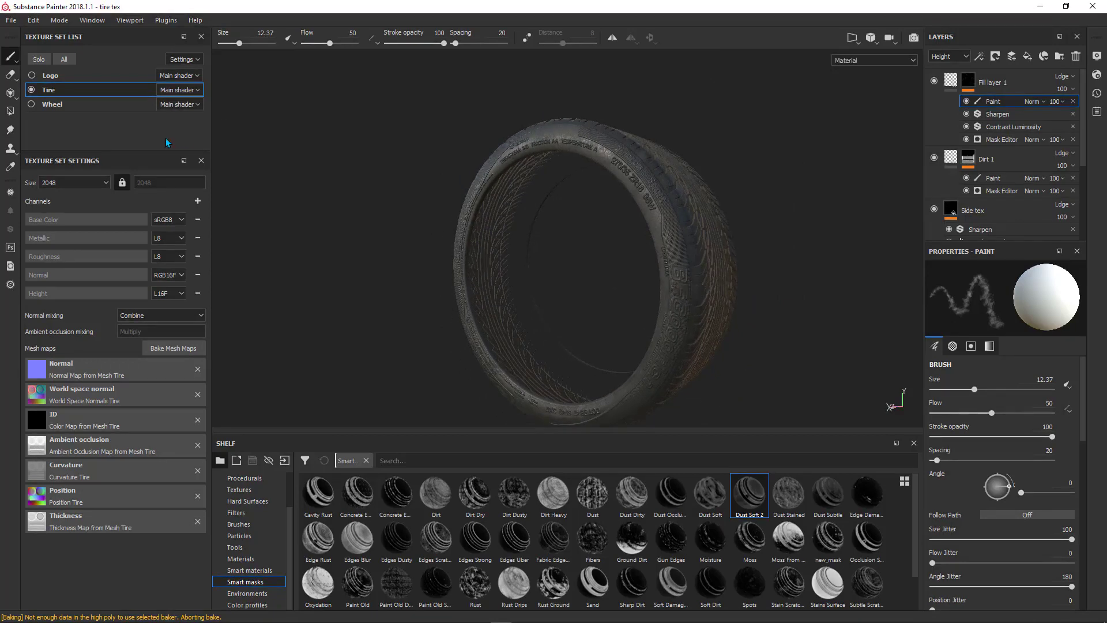
# Show the Wheel and Logo texture sets together with the tire and view the assembled wheel from several angles
pyautogui.click(31, 105)
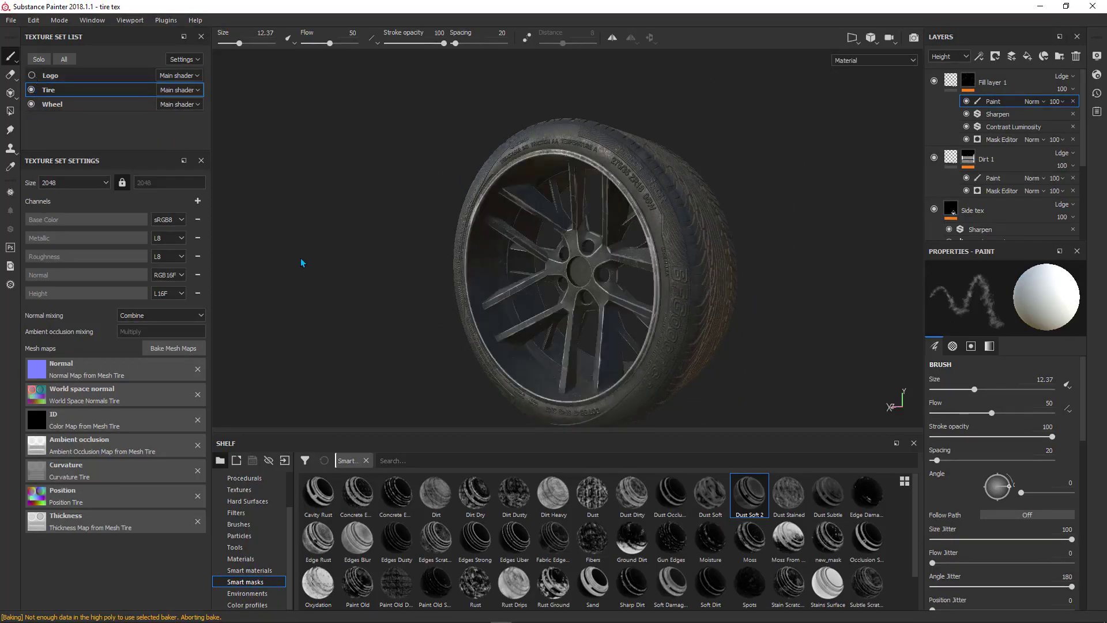
pyautogui.keyDown('alt'); pyautogui.moveTo(582, 251); pyautogui.dragTo(670, 248); pyautogui.keyUp('alt')
pyautogui.keyDown('alt'); pyautogui.moveTo(670, 248); pyautogui.dragTo(666, 222, button='middle'); pyautogui.keyUp('alt')
pyautogui.moveTo(667, 222)
pyautogui.keyDown('alt'); pyautogui.mouseDown()
pyautogui.moveTo(719, 222)
pyautogui.moveTo(638, 224)
pyautogui.moveTo(609, 235)
pyautogui.moveTo(592, 270)
pyautogui.moveTo(554, 274)
pyautogui.moveTo(588, 276)
pyautogui.mouseUp(); pyautogui.keyUp('alt')
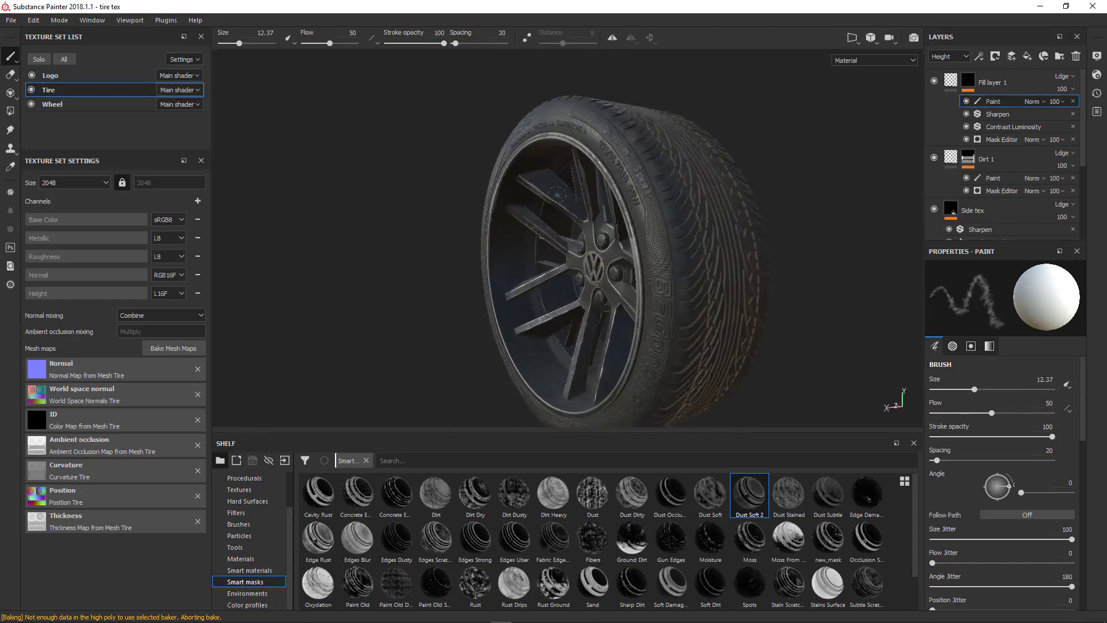
# Look over the available texture resolutions for the Tire texture set, up to 4096
pyautogui.moveTo(80, 183); pyautogui.dragTo(40, 185)
pyautogui.click(85, 185)
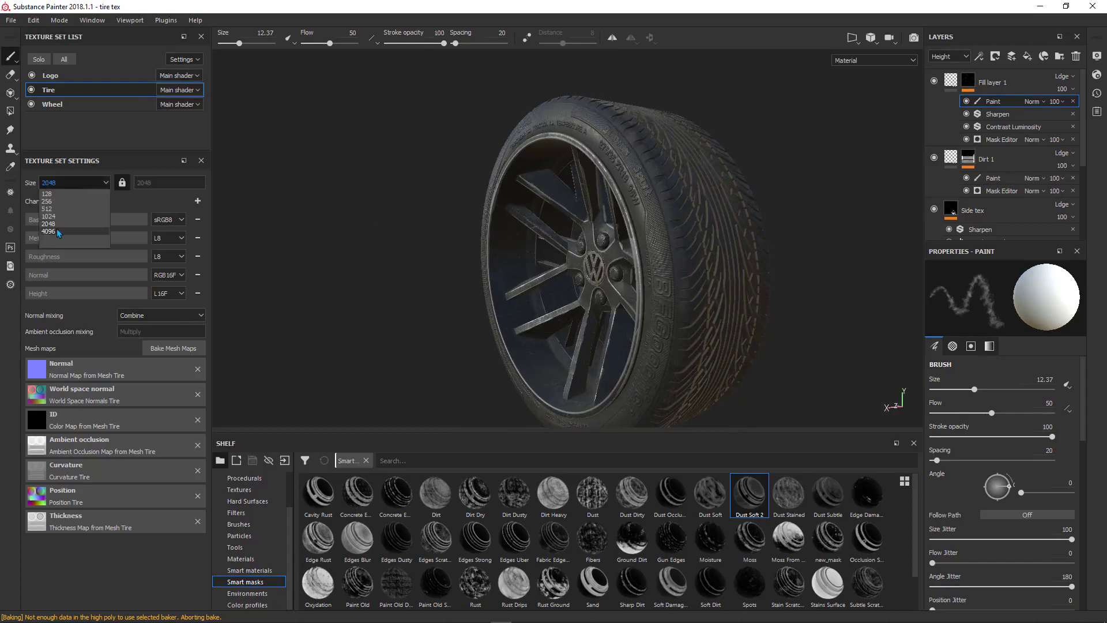
pyautogui.click(144, 206)
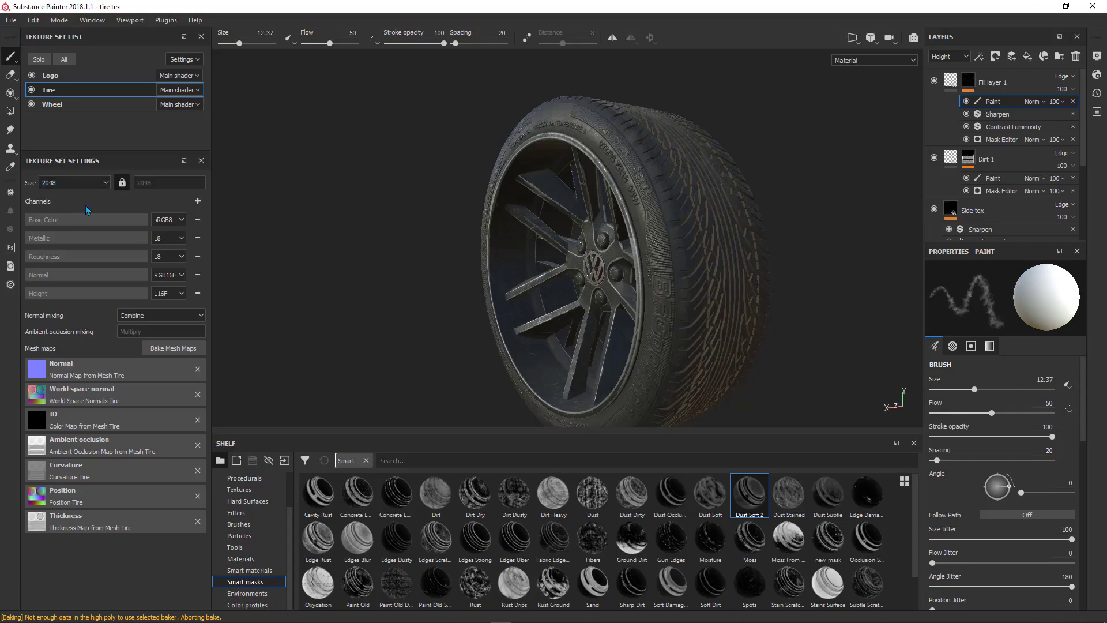
pyautogui.click(46, 185)
pyautogui.doubleClick(105, 188)
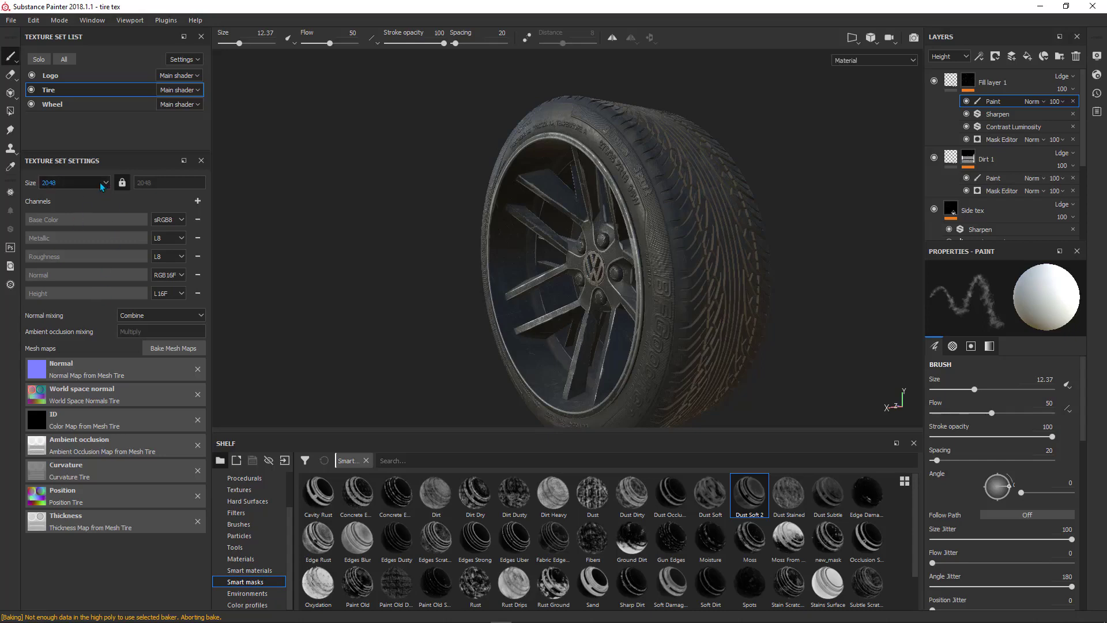
# Set the Tire texture set's size to 4096
pyautogui.click(104, 183)
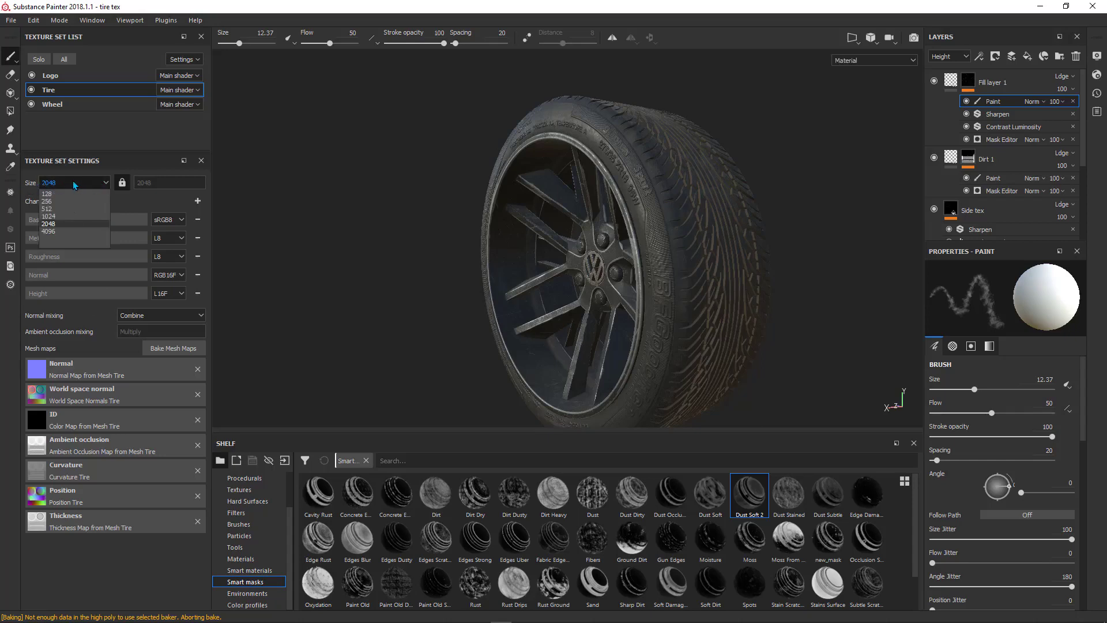
pyautogui.click(53, 233)
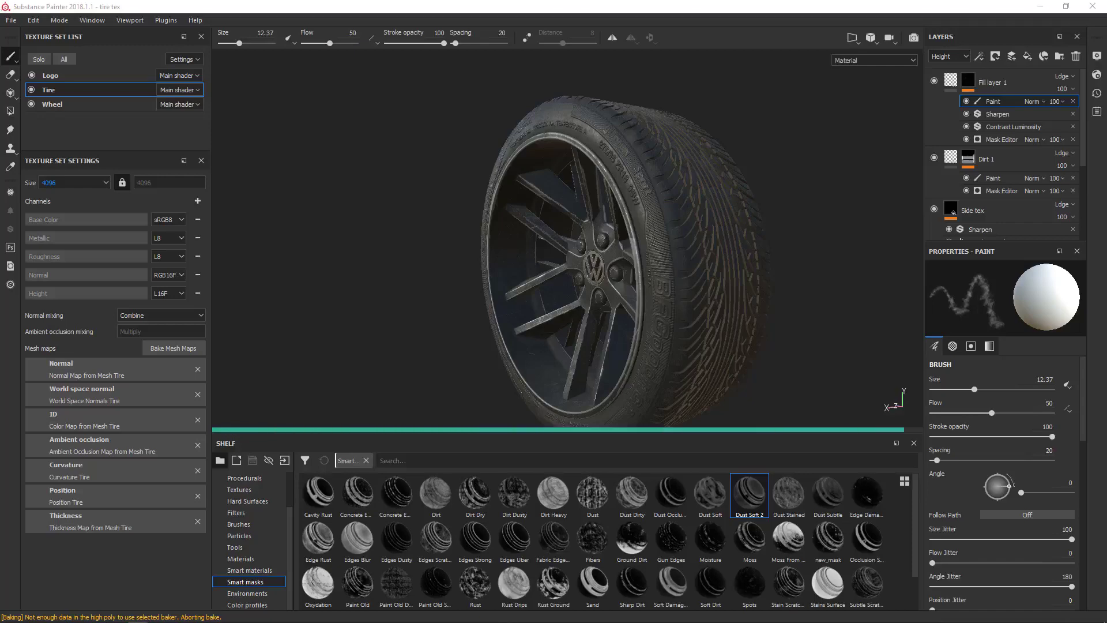
# Examine the tire lettering, rim, spokes and hub logo from several angles and close up at the new Tire resolution
pyautogui.keyDown('alt'); pyautogui.moveTo(447, 202); pyautogui.dragTo(501, 205); pyautogui.keyUp('alt')
pyautogui.keyDown('alt'); pyautogui.moveTo(501, 205); pyautogui.dragTo(621, 263, button='right'); pyautogui.keyUp('alt')
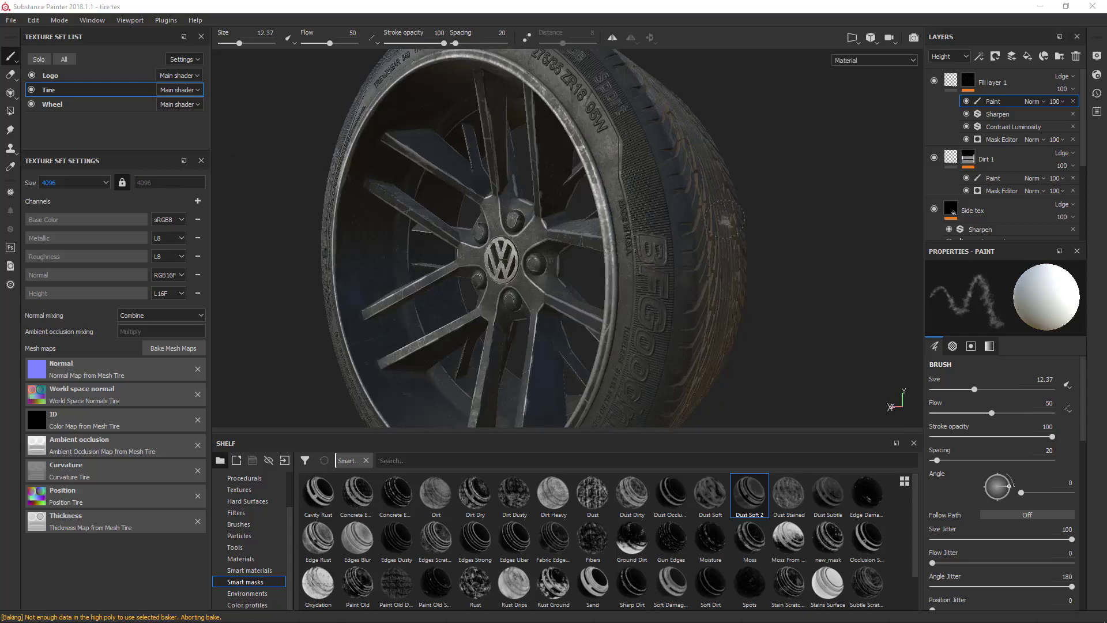
pyautogui.moveTo(723, 222); pyautogui.dragTo(687, 235)
pyautogui.moveTo(618, 246)
pyautogui.keyDown('alt'); pyautogui.mouseDown()
pyautogui.moveTo(671, 239)
pyautogui.moveTo(645, 208)
pyautogui.mouseUp(); pyautogui.keyUp('alt')
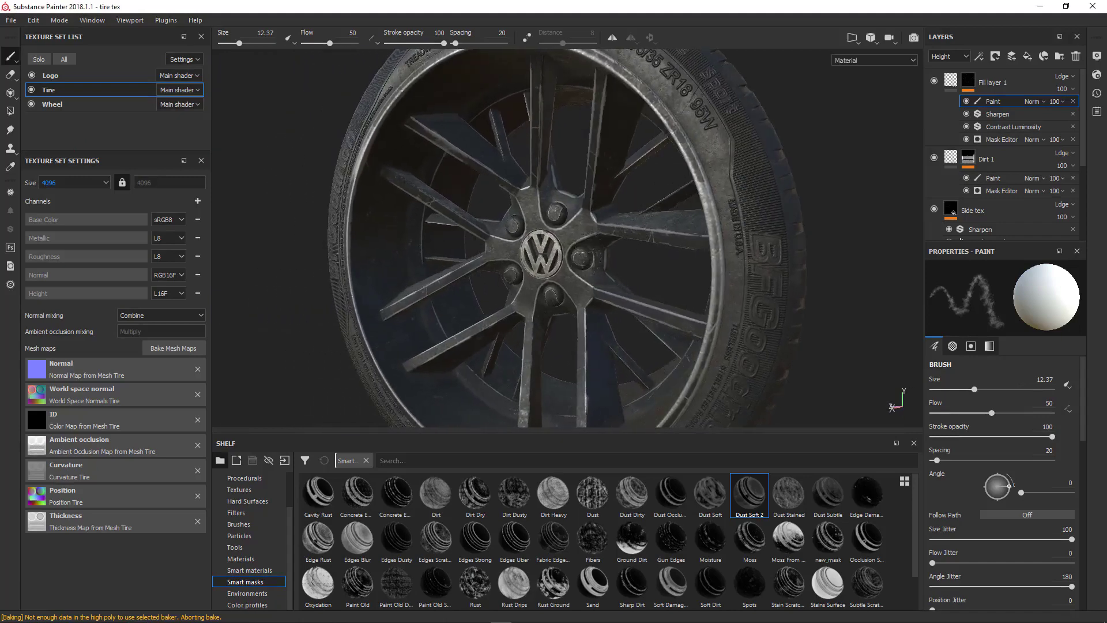
pyautogui.keyDown('alt'); pyautogui.moveTo(527, 248); pyautogui.dragTo(610, 256); pyautogui.keyUp('alt')
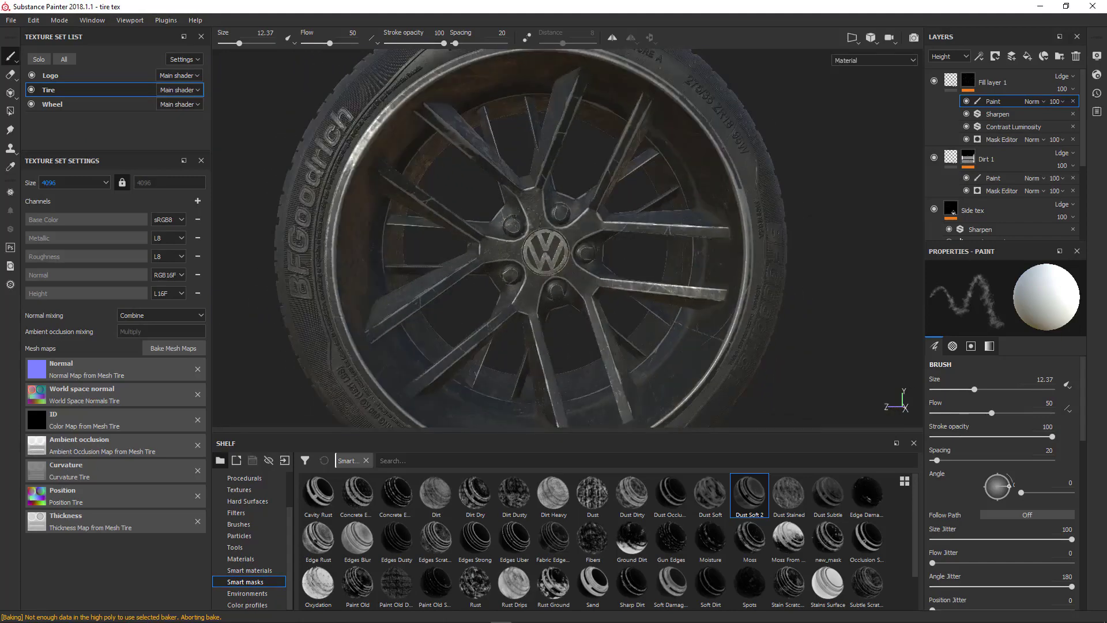
pyautogui.keyDown('alt'); pyautogui.moveTo(528, 224); pyautogui.dragTo(556, 310, button='right'); pyautogui.keyUp('alt')
pyautogui.keyDown('alt'); pyautogui.moveTo(529, 262); pyautogui.dragTo(598, 367, button='right'); pyautogui.keyUp('alt')
pyautogui.keyDown('alt'); pyautogui.moveTo(550, 290); pyautogui.dragTo(551, 259, button='middle'); pyautogui.keyUp('alt')
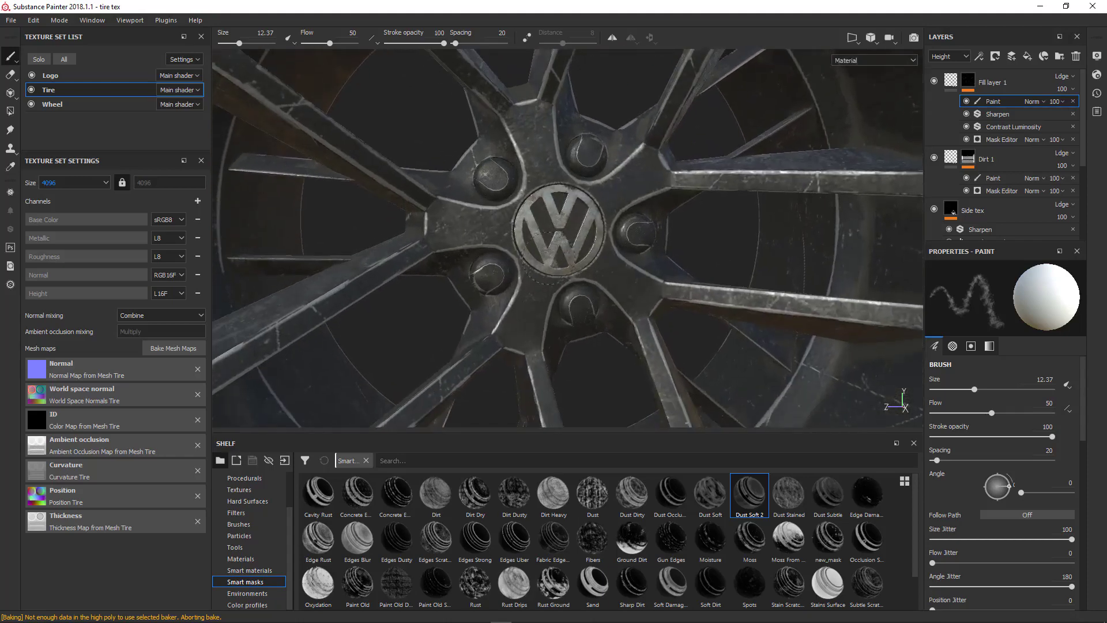
pyautogui.keyDown('alt'); pyautogui.moveTo(532, 205); pyautogui.dragTo(562, 259, button='right'); pyautogui.keyUp('alt')
pyautogui.keyDown('alt'); pyautogui.moveTo(533, 249); pyautogui.dragTo(582, 262); pyautogui.keyUp('alt')
pyautogui.keyDown('alt'); pyautogui.moveTo(531, 277); pyautogui.dragTo(468, 232, button='right'); pyautogui.keyUp('alt')
# Save the project and set the Wheel texture set's size to 4096
pyautogui.hotkey('ctrl', 's')
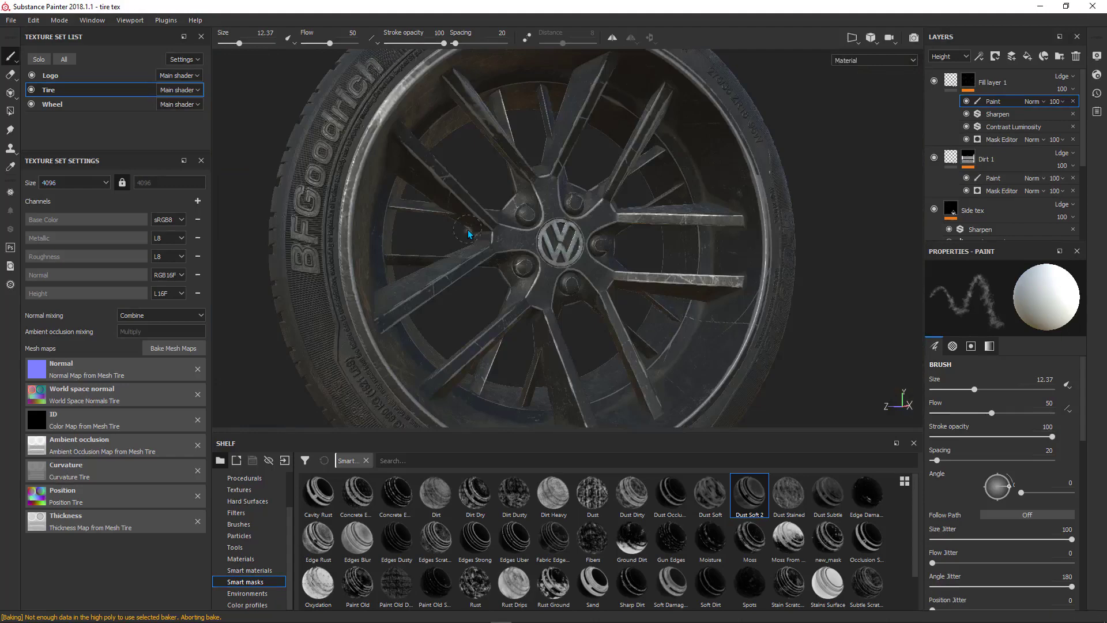
pyautogui.keyDown('alt'); pyautogui.moveTo(455, 202); pyautogui.dragTo(372, 199); pyautogui.keyUp('alt')
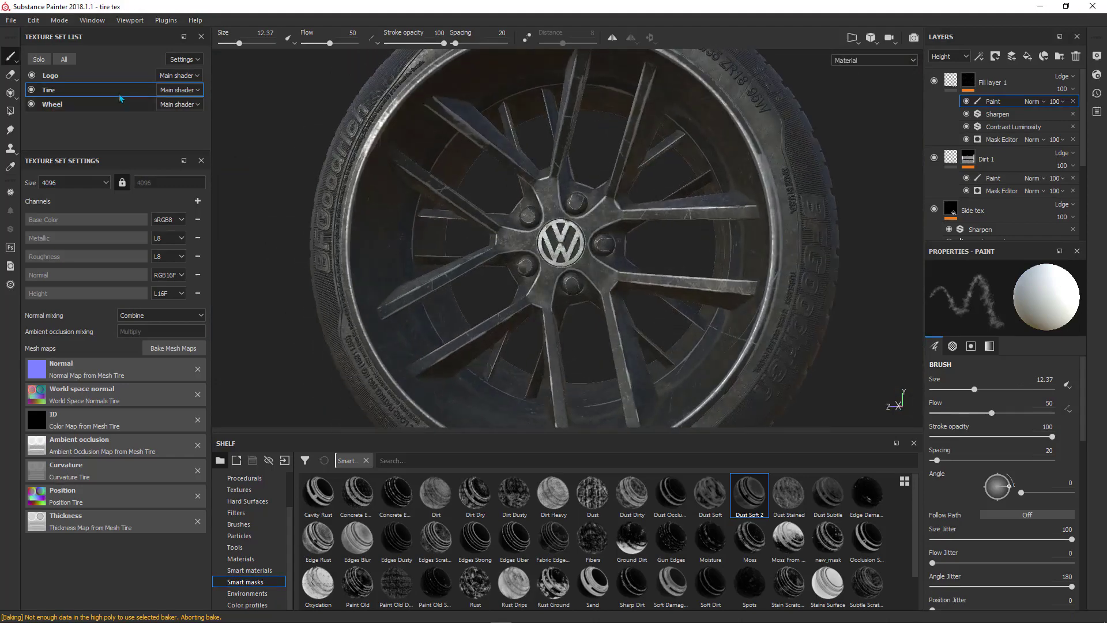
pyautogui.click(75, 107)
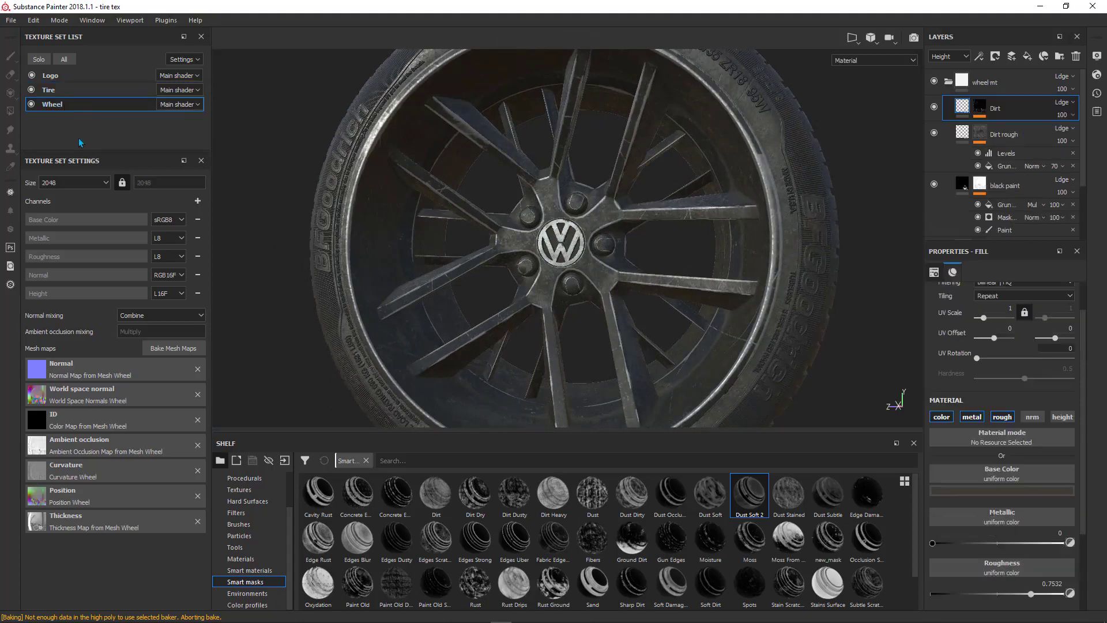
pyautogui.click(62, 186)
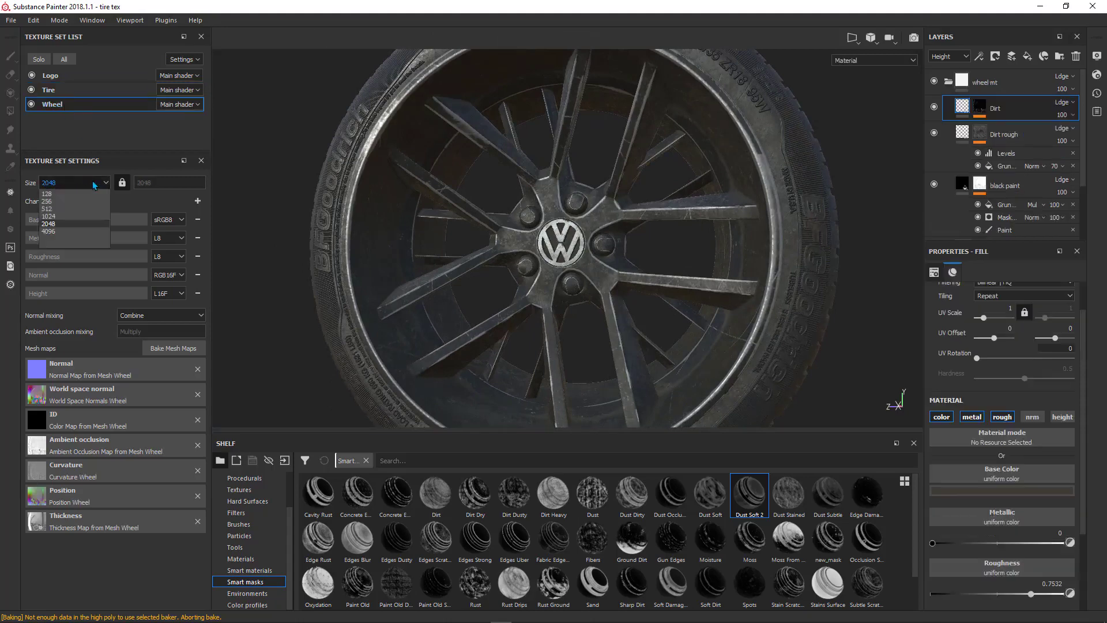
pyautogui.click(48, 231)
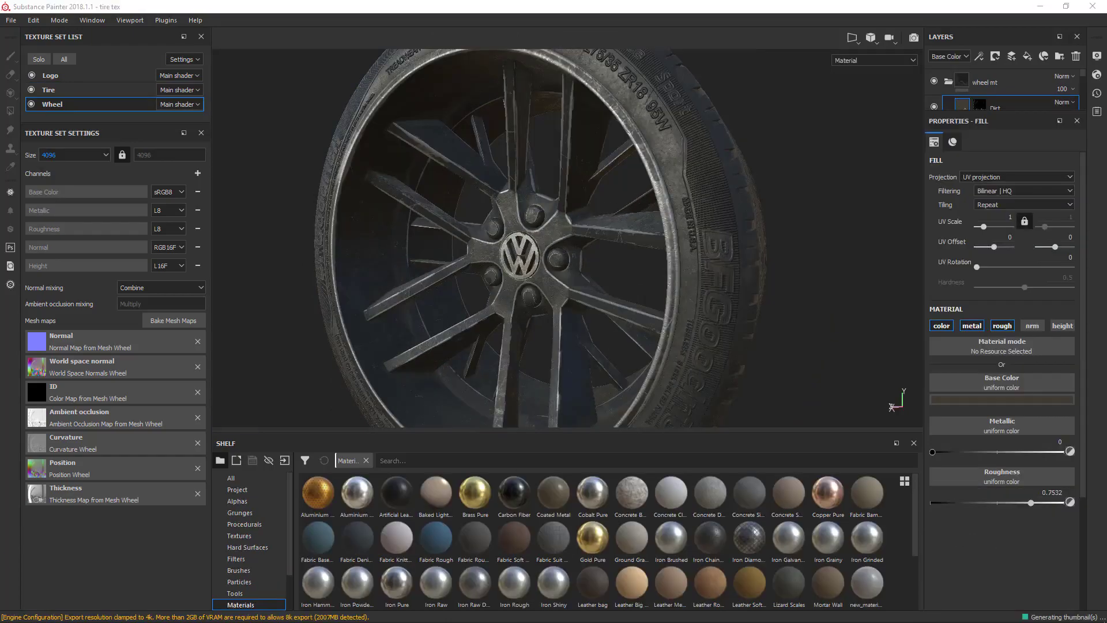
# Examine the hub, bolts, spokes and rim of the wheel up close and from several angles at the 4096 resolution
pyautogui.keyDown('alt'); pyautogui.moveTo(478, 271); pyautogui.dragTo(495, 202); pyautogui.keyUp('alt')
pyautogui.keyDown('alt'); pyautogui.moveTo(495, 202); pyautogui.dragTo(496, 310, button='right'); pyautogui.keyUp('alt')
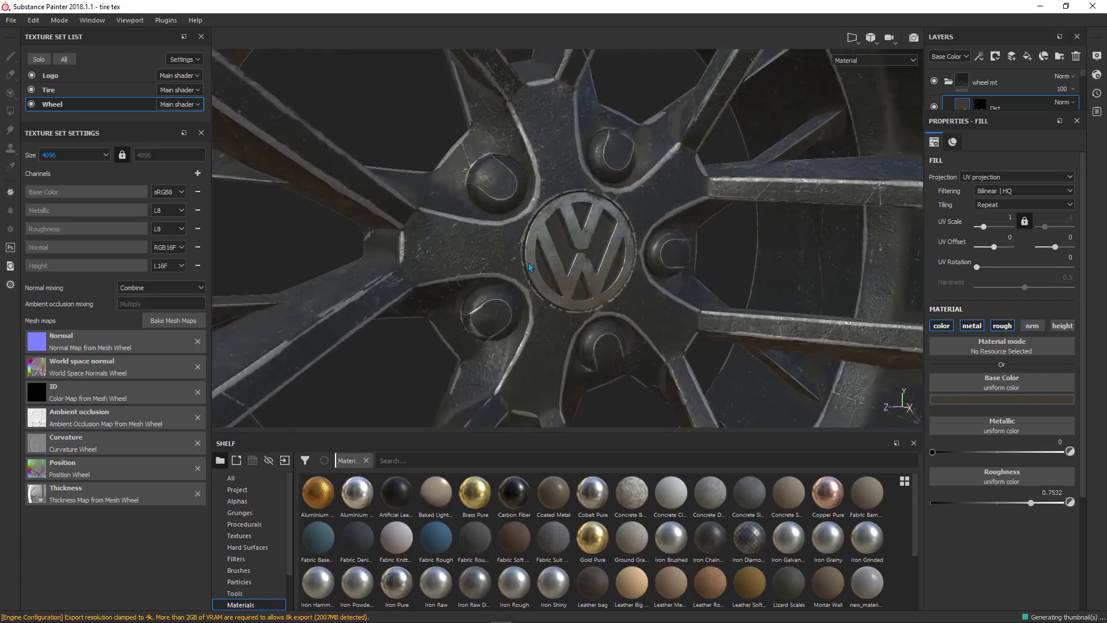
pyautogui.moveTo(528, 264)
pyautogui.keyDown('alt'); pyautogui.mouseDown()
pyautogui.moveTo(509, 246)
pyautogui.moveTo(525, 251)
pyautogui.mouseUp(); pyautogui.keyUp('alt')
pyautogui.keyDown('alt'); pyautogui.moveTo(557, 214); pyautogui.dragTo(565, 240, button='right'); pyautogui.keyUp('alt')
pyautogui.keyDown('alt'); pyautogui.moveTo(565, 240); pyautogui.dragTo(513, 237); pyautogui.keyUp('alt')
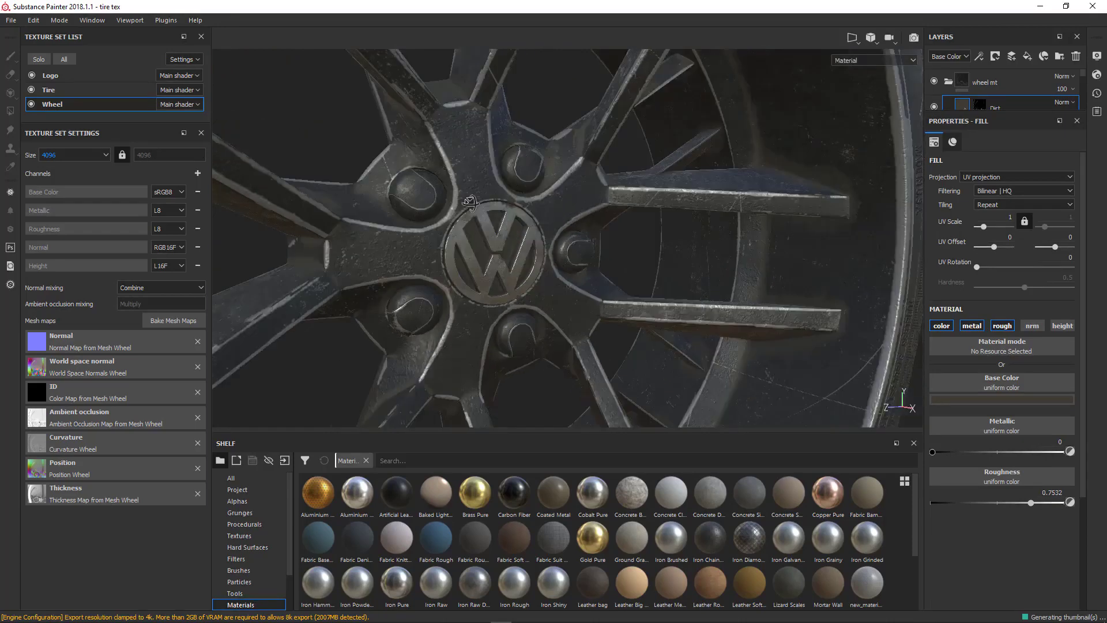
pyautogui.keyDown('alt'); pyautogui.moveTo(483, 245); pyautogui.dragTo(454, 248); pyautogui.keyUp('alt')
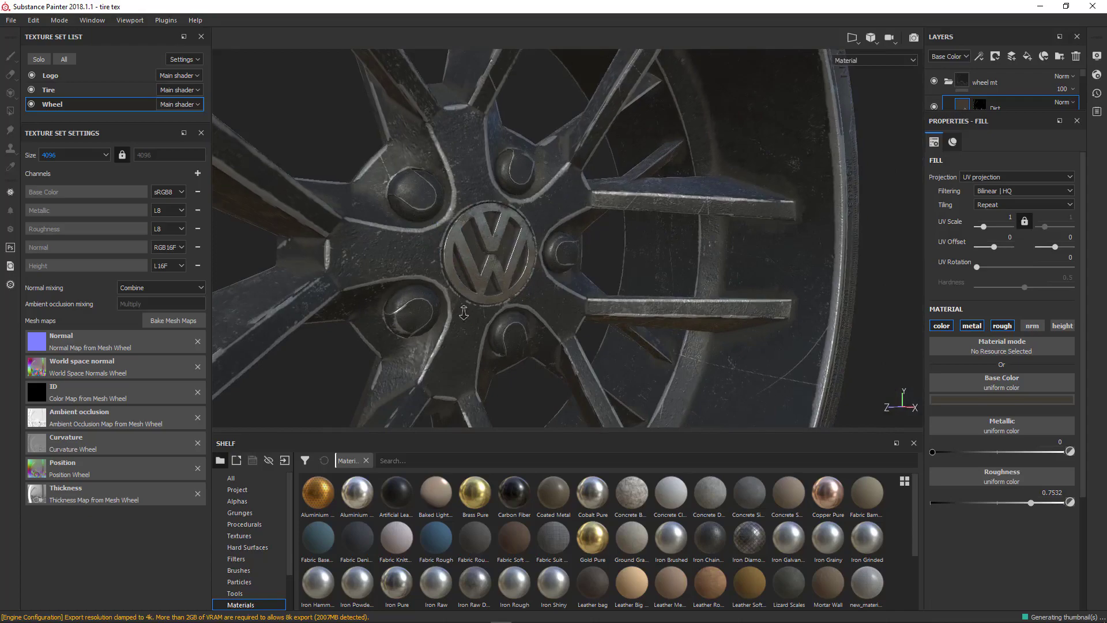
pyautogui.keyDown('alt'); pyautogui.moveTo(466, 317); pyautogui.dragTo(417, 181, button='right'); pyautogui.keyUp('alt')
pyautogui.keyDown('alt'); pyautogui.moveTo(486, 403); pyautogui.dragTo(490, 253, button='middle'); pyautogui.keyUp('alt')
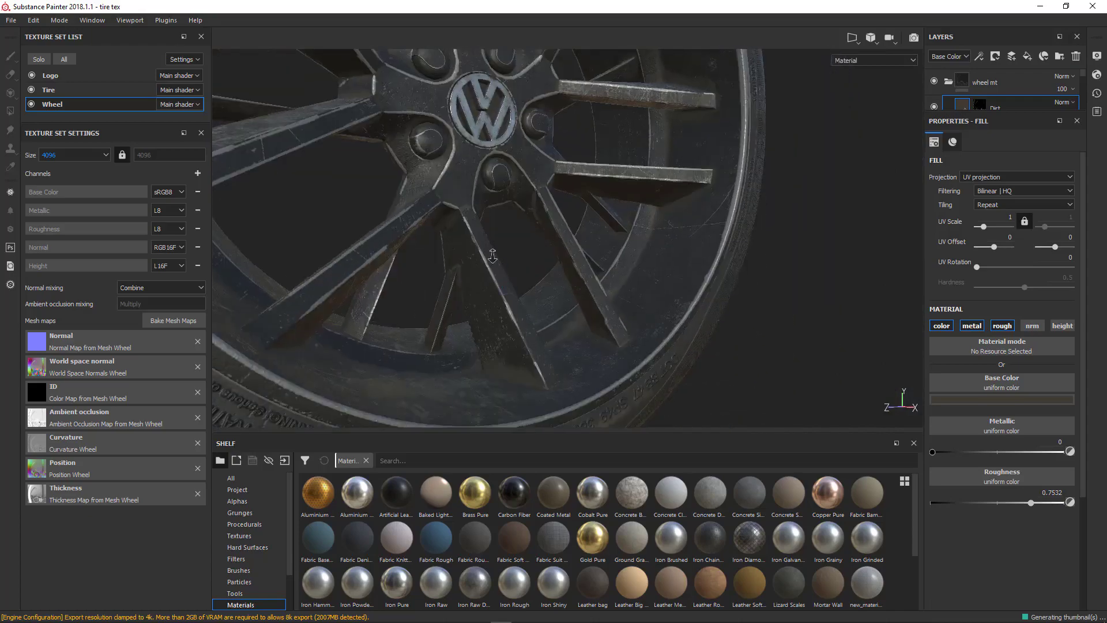
pyautogui.keyDown('alt'); pyautogui.moveTo(490, 252); pyautogui.dragTo(559, 215); pyautogui.keyUp('alt')
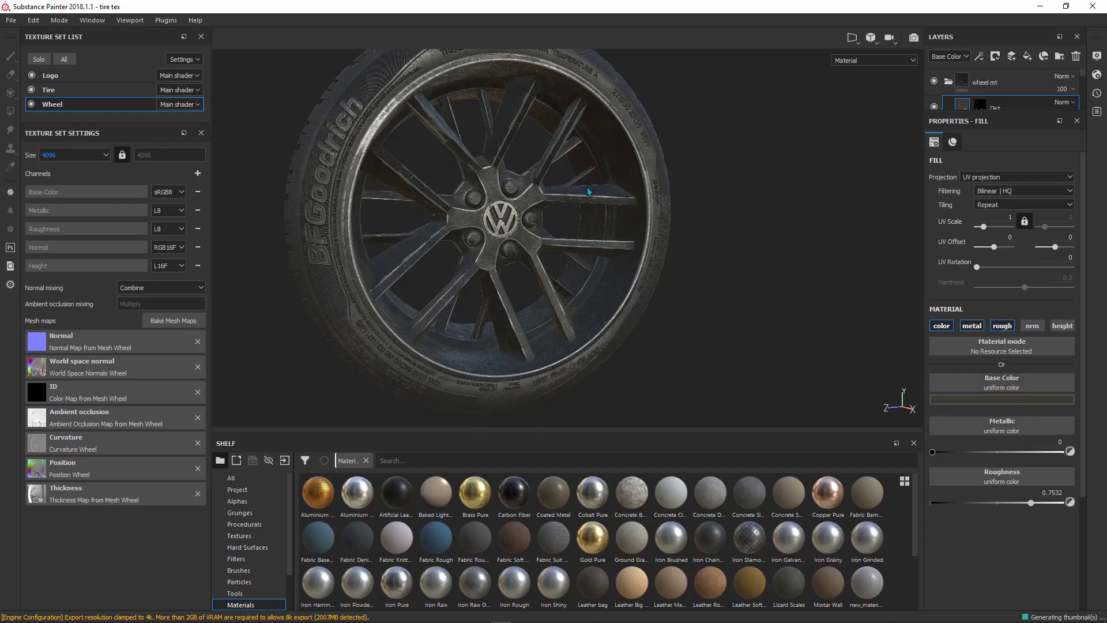
pyautogui.keyDown('alt'); pyautogui.moveTo(486, 153); pyautogui.dragTo(457, 212); pyautogui.keyUp('alt')
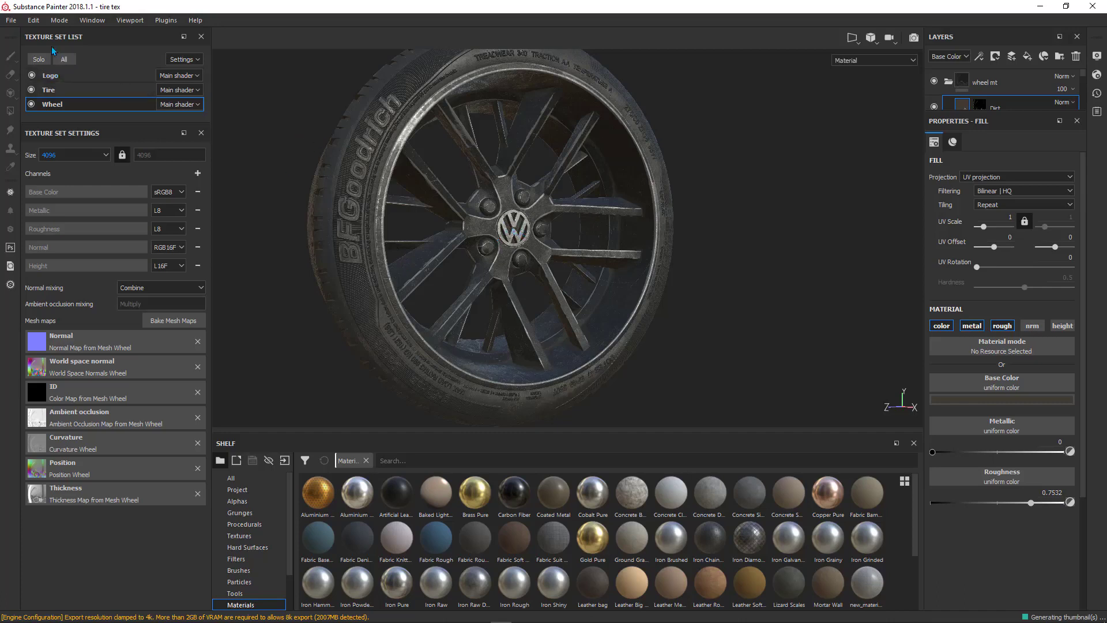
# Open the texture export settings and set the output file format to jpeg
pyautogui.click(12, 22)
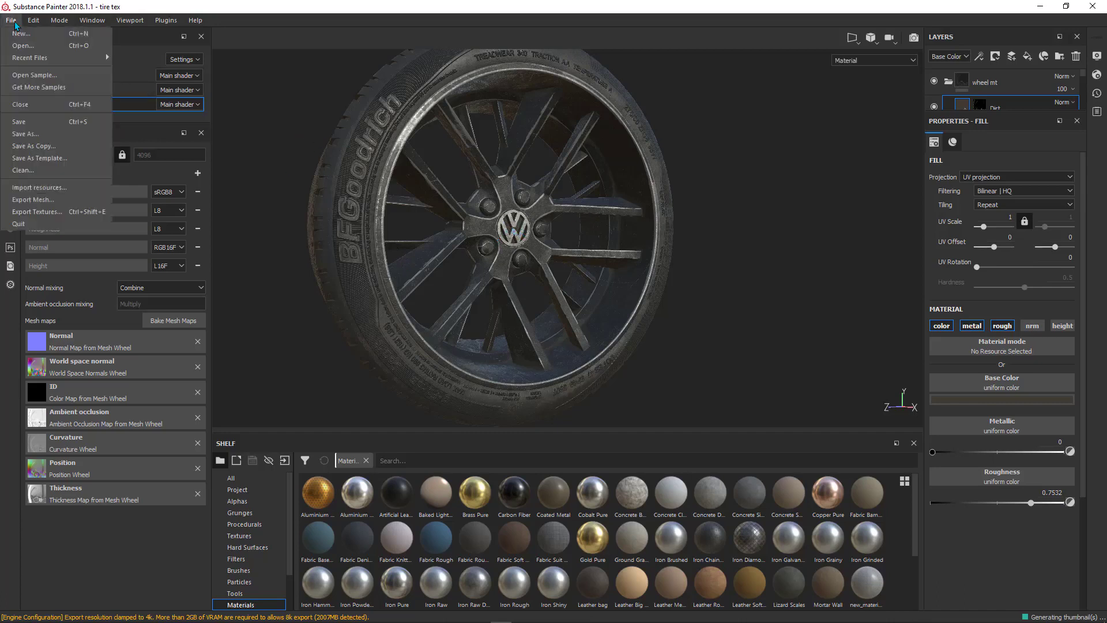
pyautogui.click(86, 212)
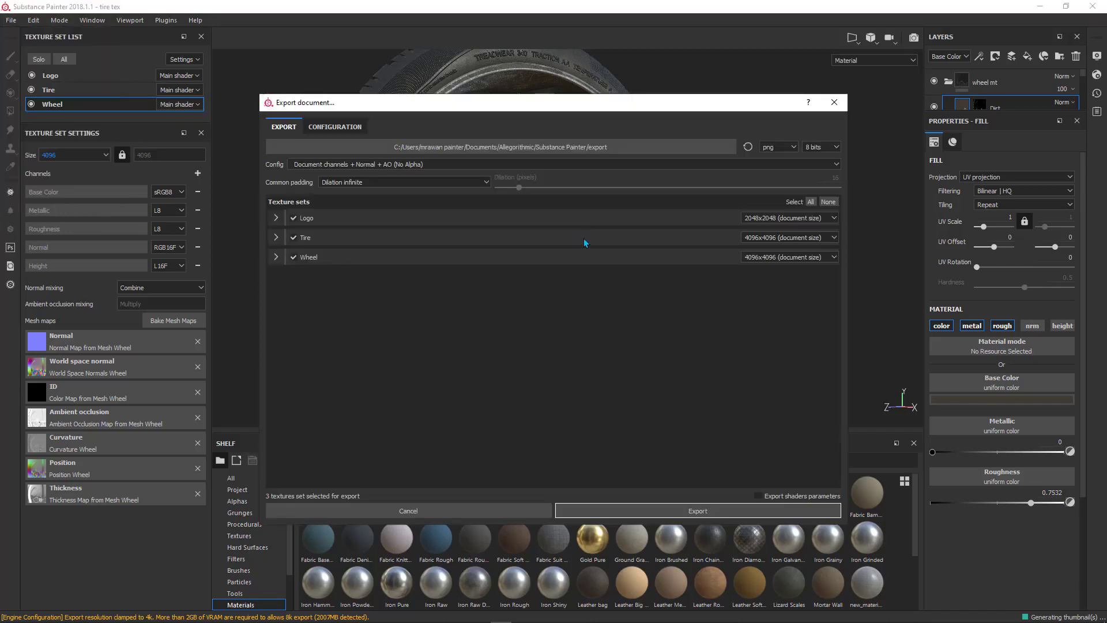
pyautogui.moveTo(742, 109); pyautogui.dragTo(659, 106)
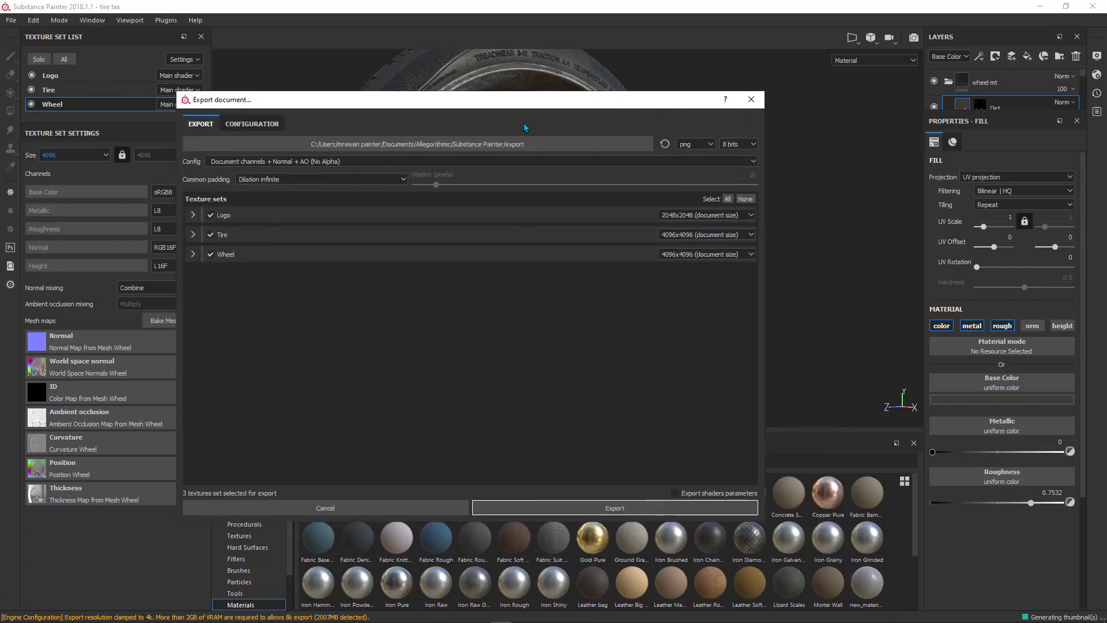
pyautogui.click(706, 144)
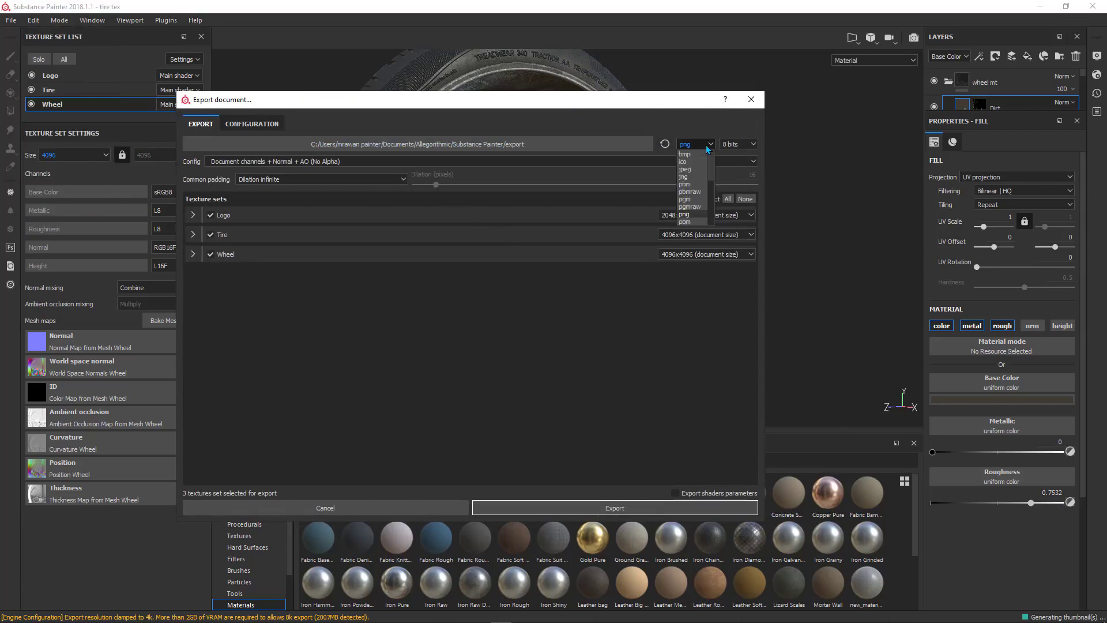
pyautogui.click(685, 169)
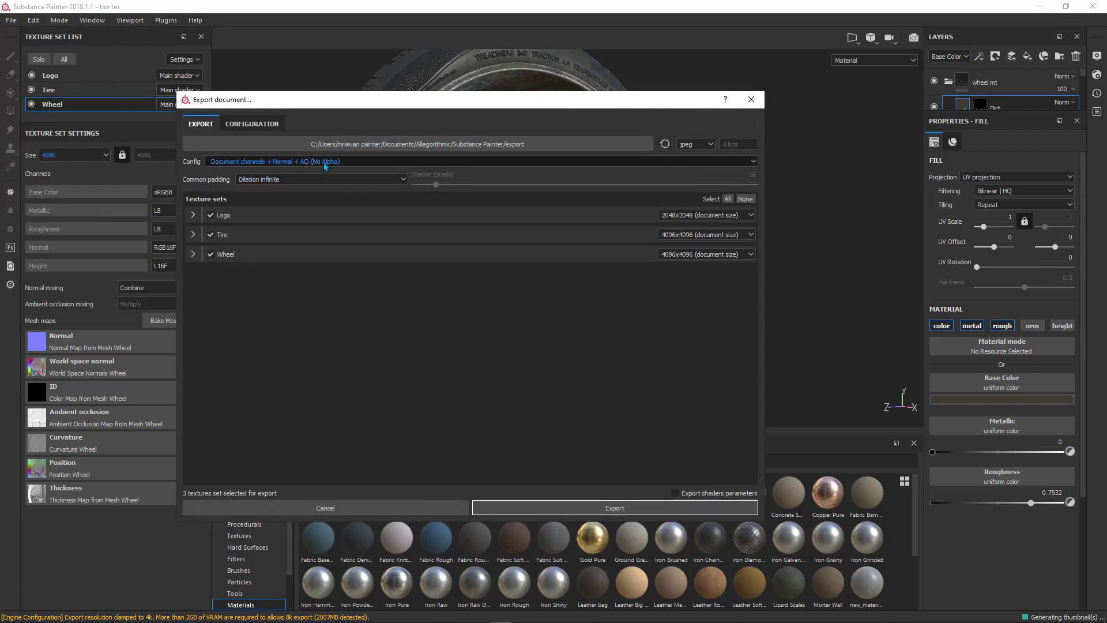
# Set the export destination to the Texture folder inside the substance painter tire project folder
pyautogui.click(520, 144)
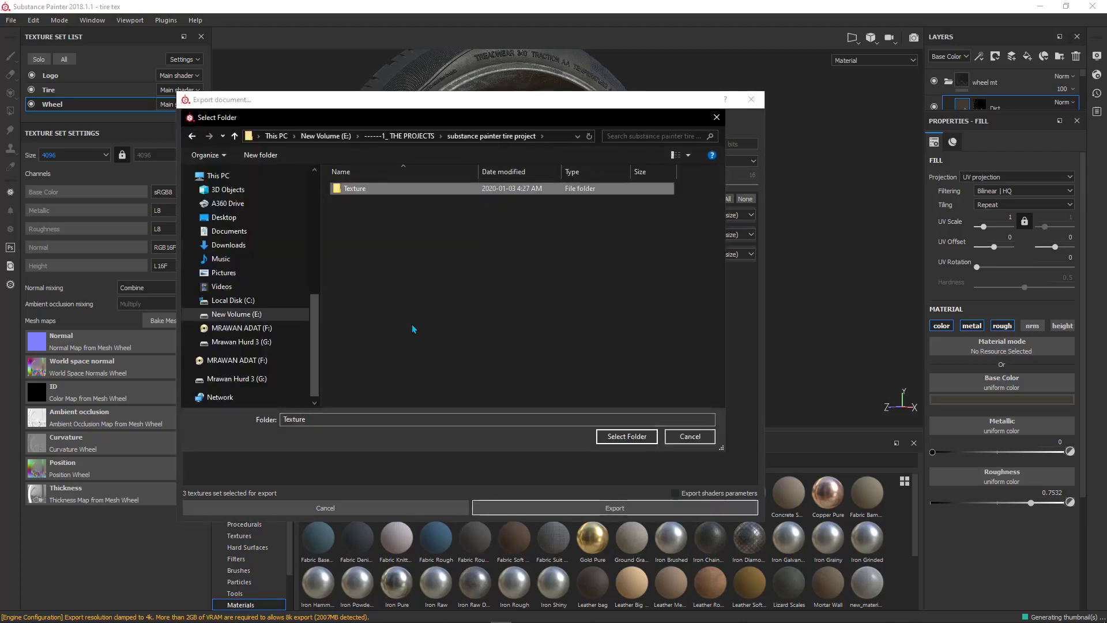
pyautogui.doubleClick(405, 192)
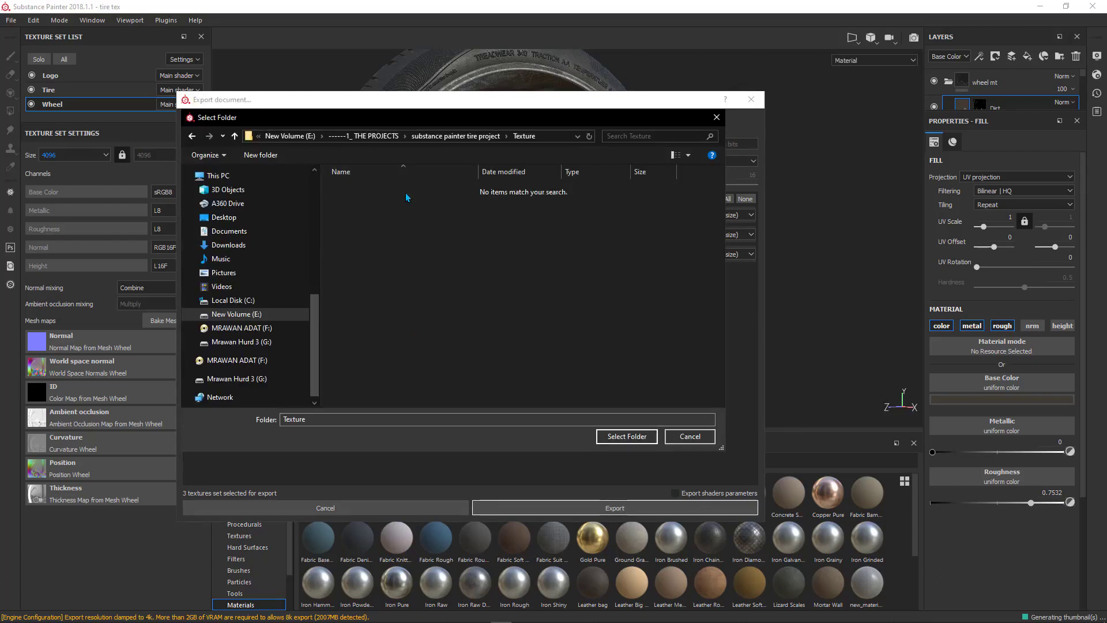
pyautogui.click(625, 437)
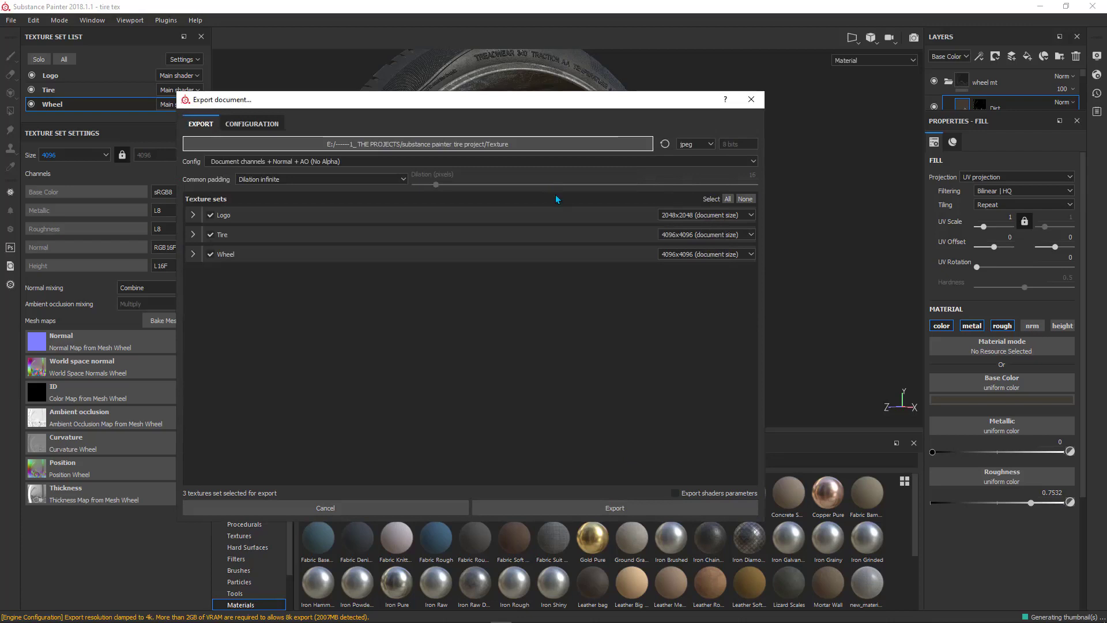
# Check which maps are listed for export in the Logo, Tire and Wheel texture sets
pyautogui.click(263, 169)
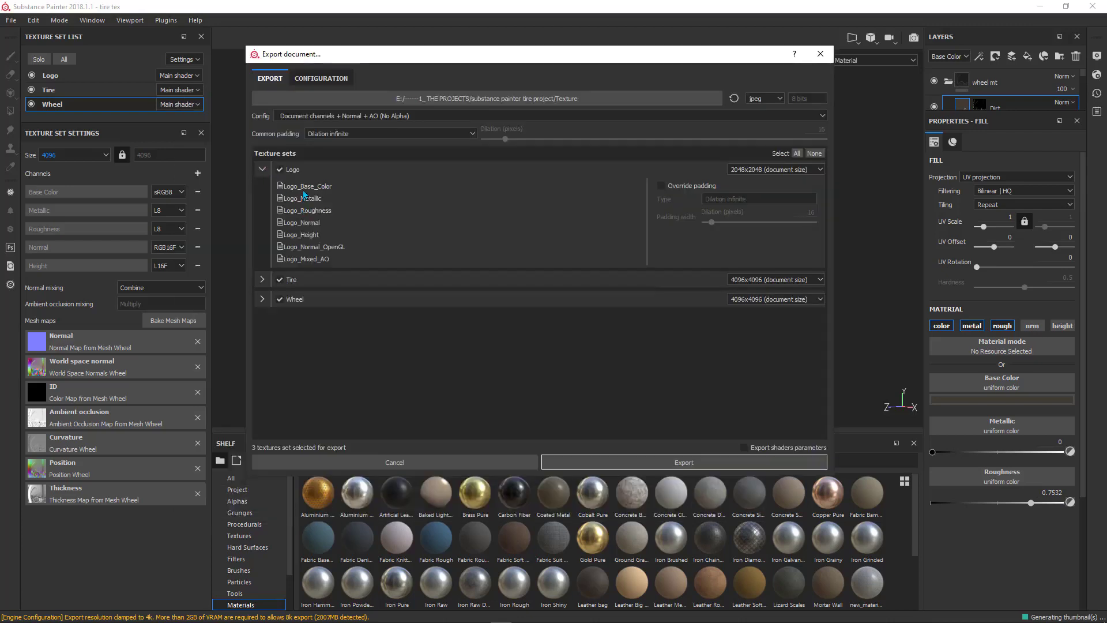
pyautogui.click(261, 170)
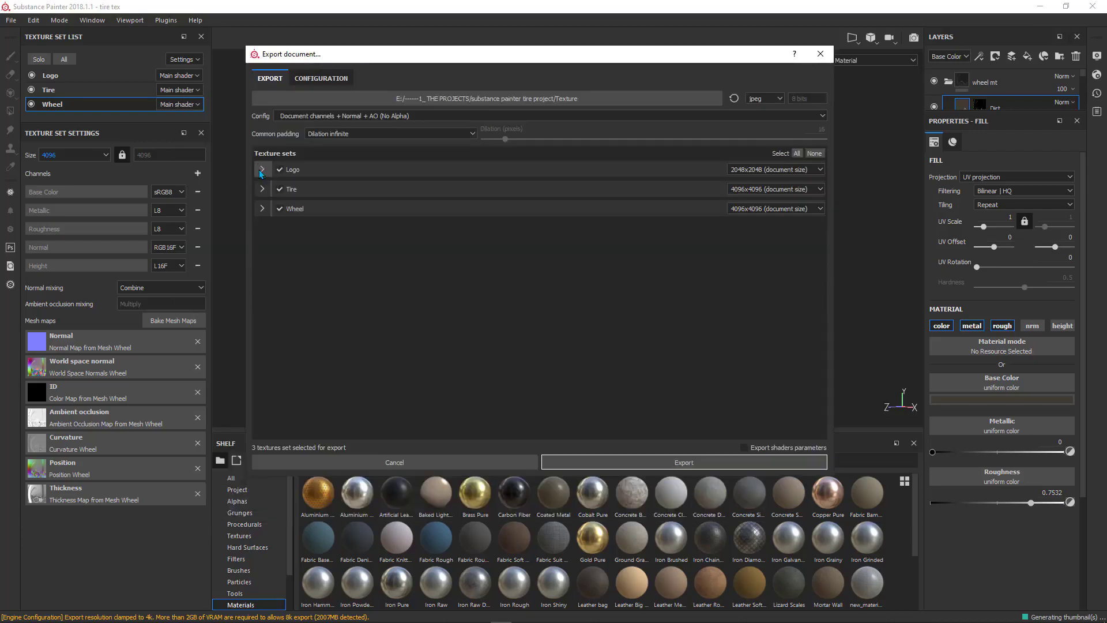
pyautogui.click(263, 189)
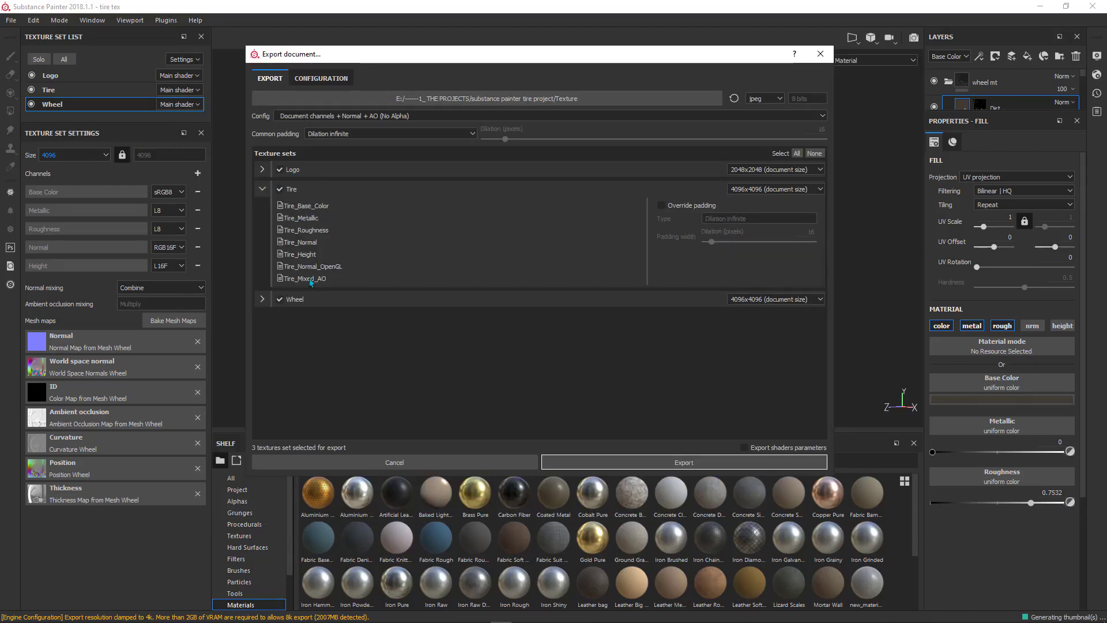
pyautogui.click(262, 189)
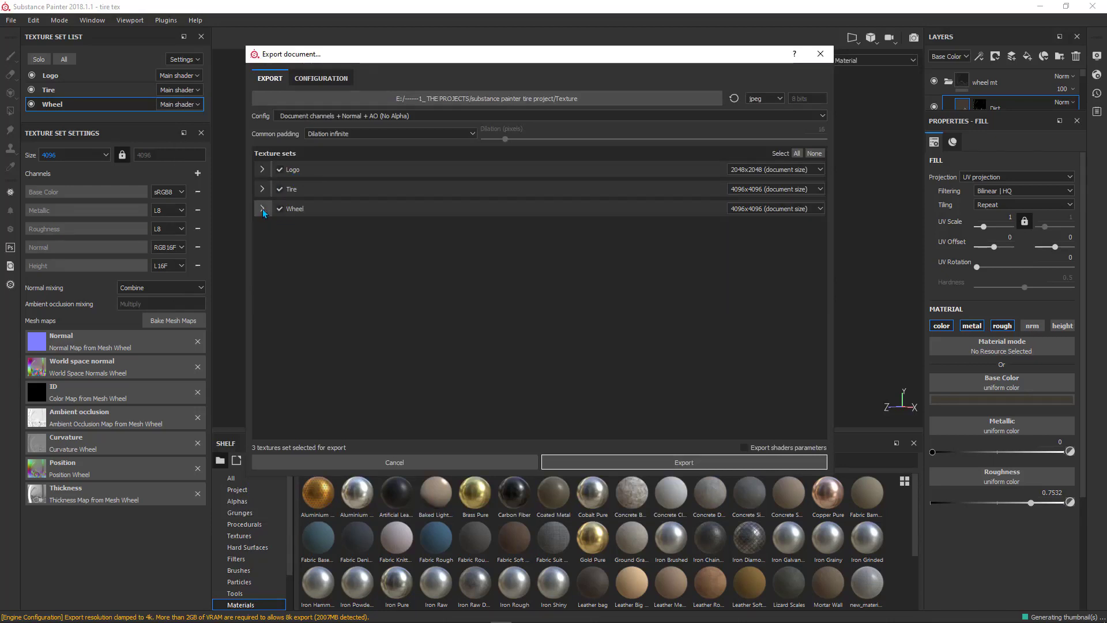
pyautogui.click(262, 208)
pyautogui.click(261, 208)
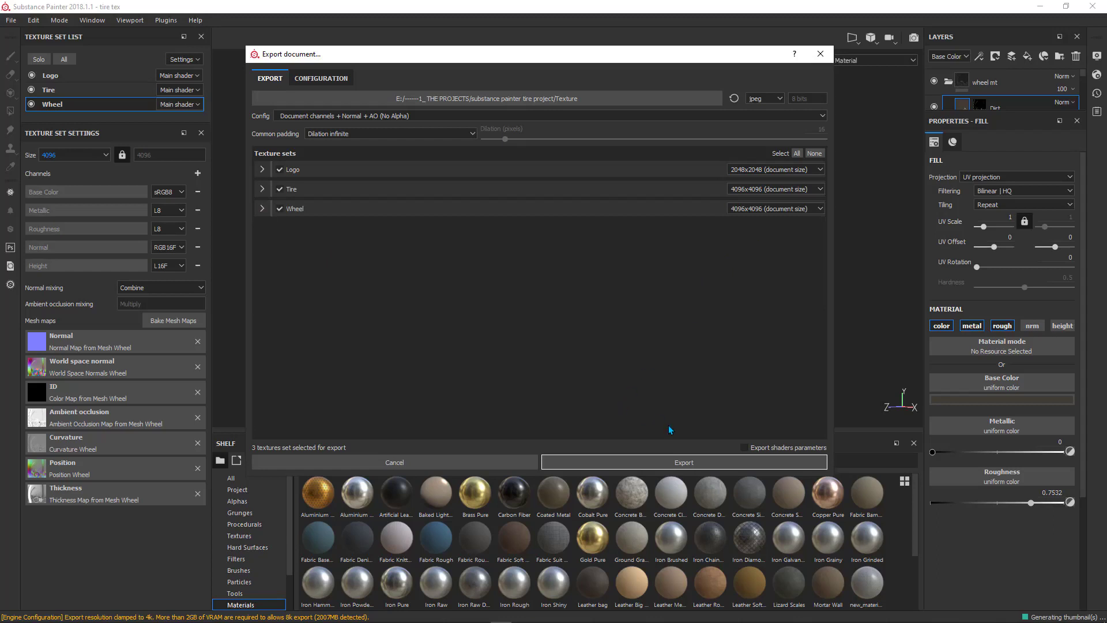
# Export the Logo, Tire and Wheel textures with the Document channels + Normal + AO (No Alpha) configuration and open the output folder
pyautogui.click(673, 462)
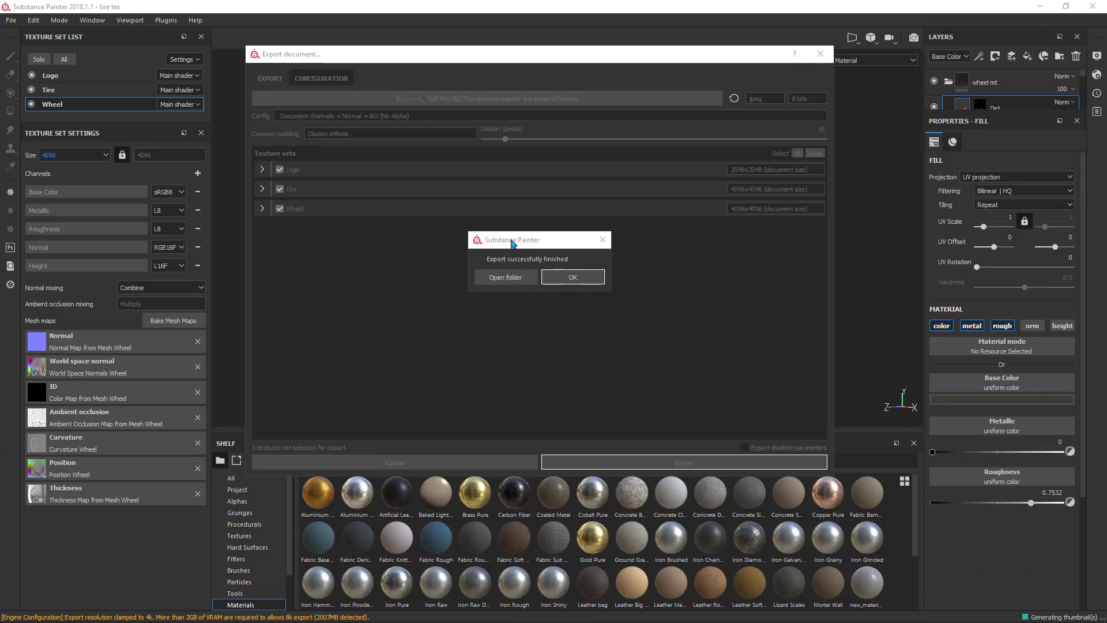
pyautogui.moveTo(512, 240); pyautogui.dragTo(613, 267)
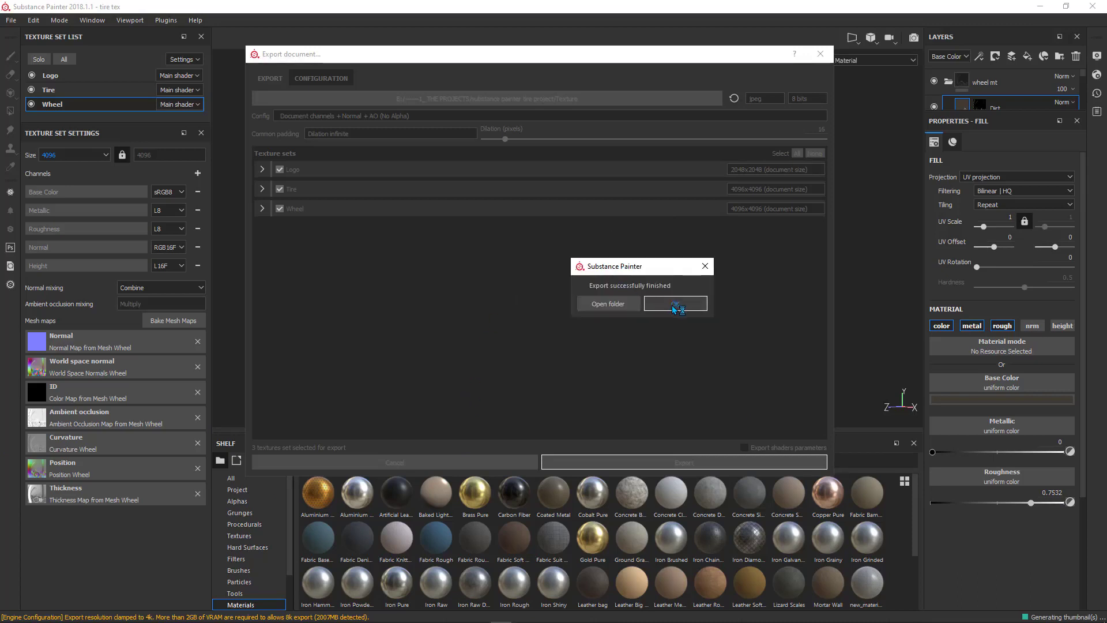
pyautogui.click(611, 304)
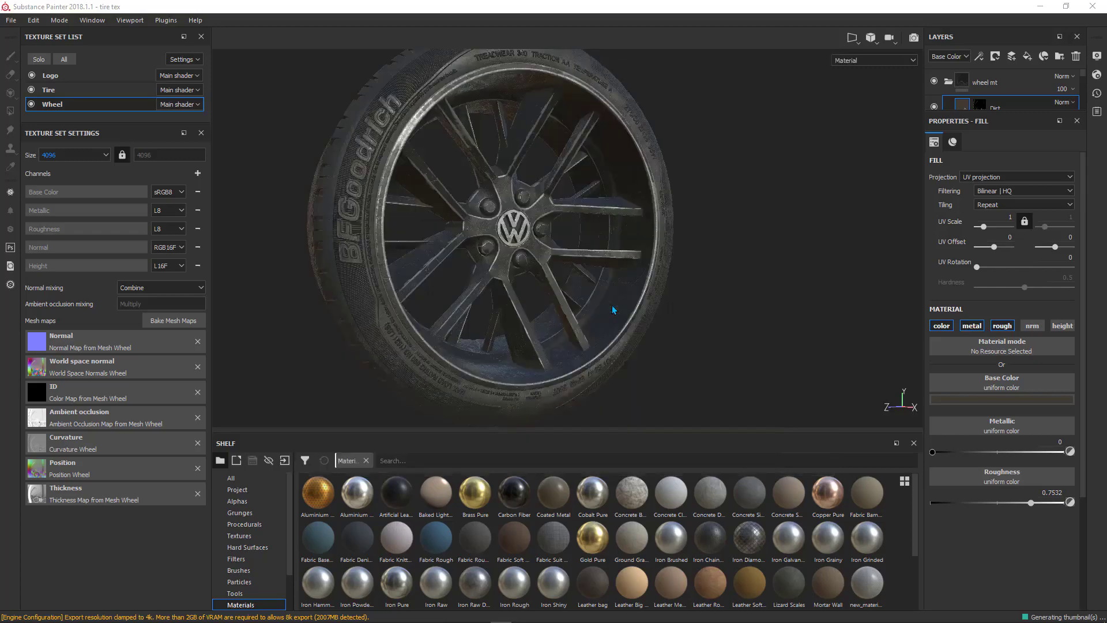